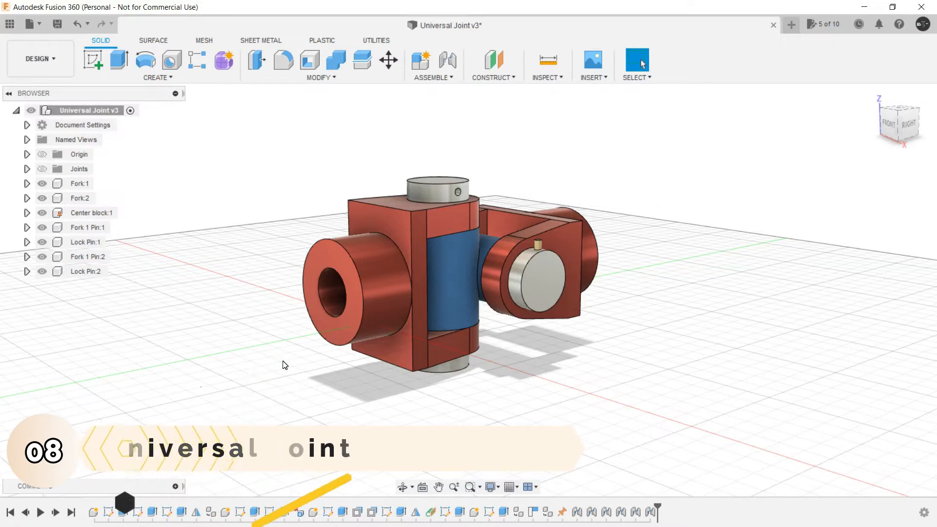
# Examine the finished universal joint's two forks, center block and pins from several angles.
pyautogui.keyDown('shift'); pyautogui.moveTo(284, 365); pyautogui.dragTo(258, 370, button='middle'); pyautogui.keyUp('shift')
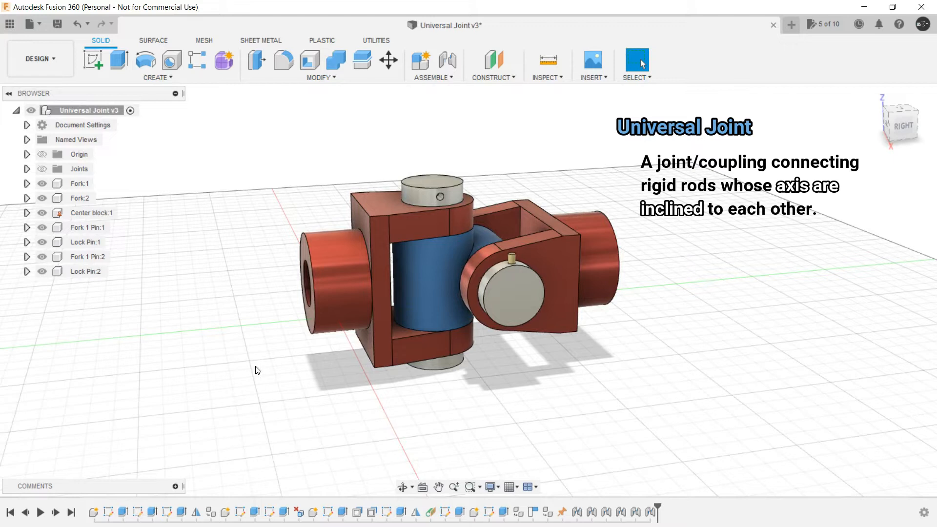
pyautogui.moveTo(278, 345)
pyautogui.keyDown('shift'); pyautogui.mouseDown(button='middle')
pyautogui.moveTo(303, 329)
pyautogui.moveTo(272, 346)
pyautogui.mouseUp(button='middle'); pyautogui.keyUp('shift')
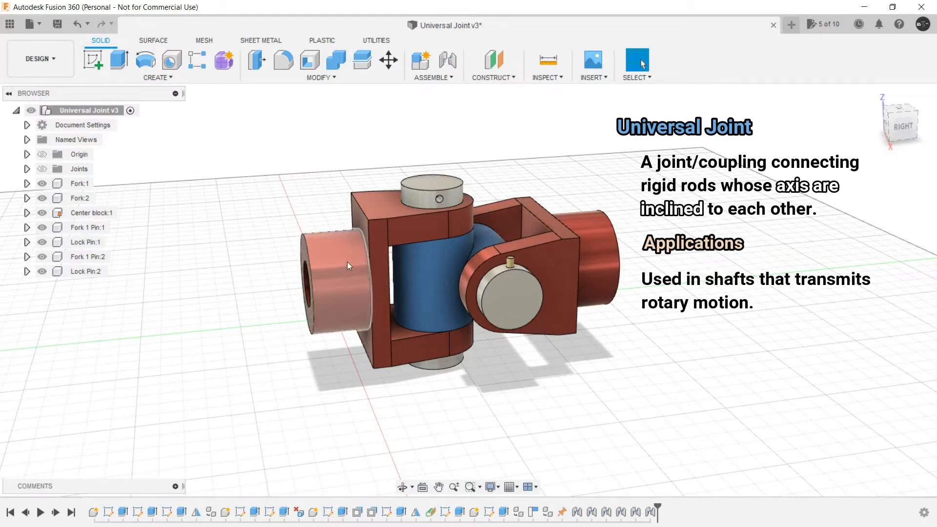
pyautogui.moveTo(342, 272); pyautogui.dragTo(326, 274)
pyautogui.moveTo(590, 242)
pyautogui.mouseDown()
pyautogui.moveTo(591, 275)
pyautogui.moveTo(593, 211)
pyautogui.moveTo(592, 241)
pyautogui.mouseUp()
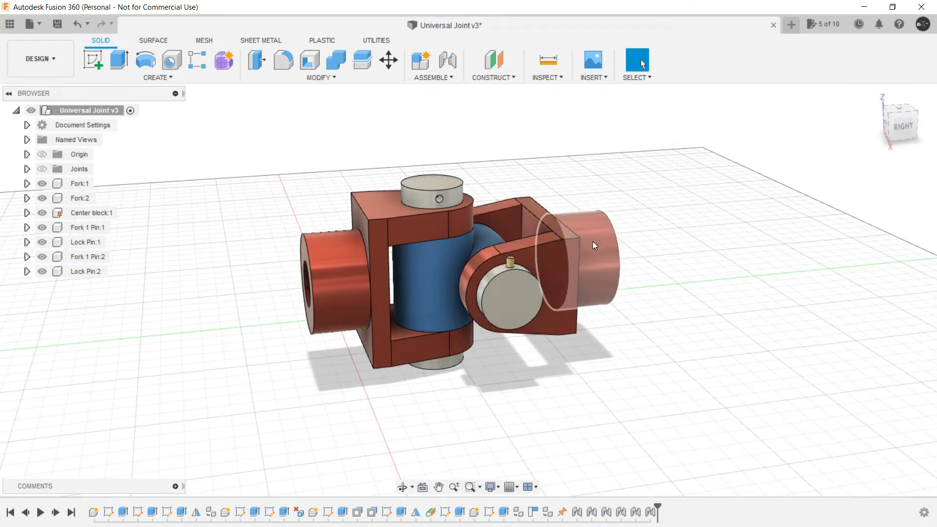
pyautogui.moveTo(446, 332)
pyautogui.keyDown('shift'); pyautogui.mouseDown(button='middle')
pyautogui.moveTo(490, 407)
pyautogui.moveTo(460, 344)
pyautogui.mouseUp(button='middle'); pyautogui.keyUp('shift')
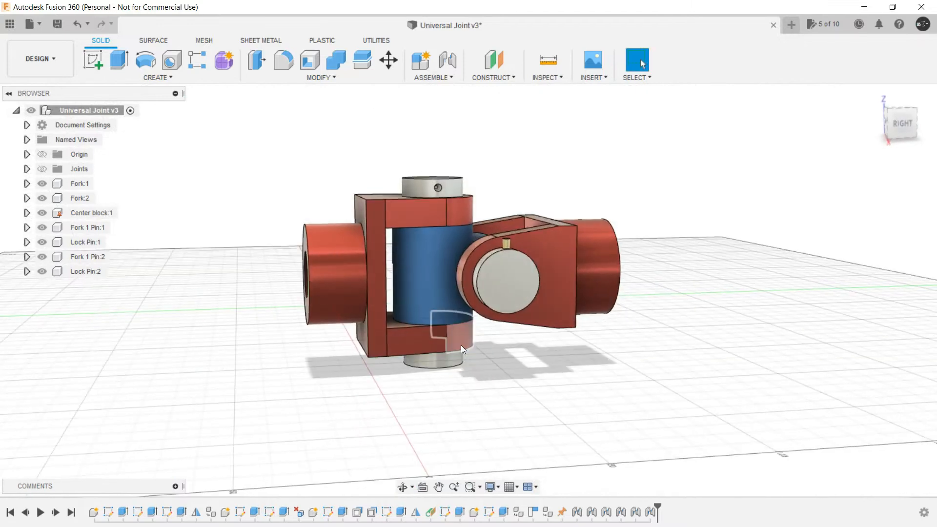
pyautogui.keyDown('shift'); pyautogui.moveTo(431, 263); pyautogui.dragTo(426, 284, button='middle'); pyautogui.keyUp('shift')
pyautogui.click(88, 216)
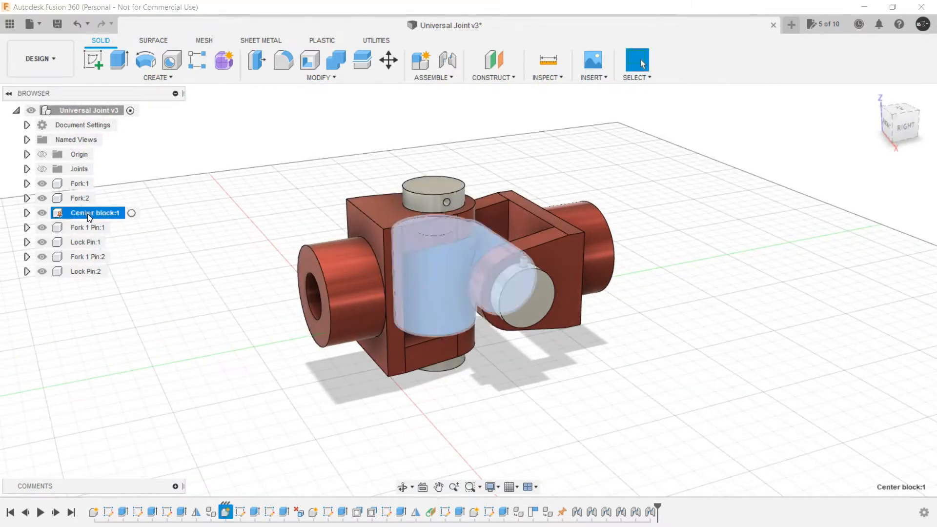
pyautogui.click(233, 322)
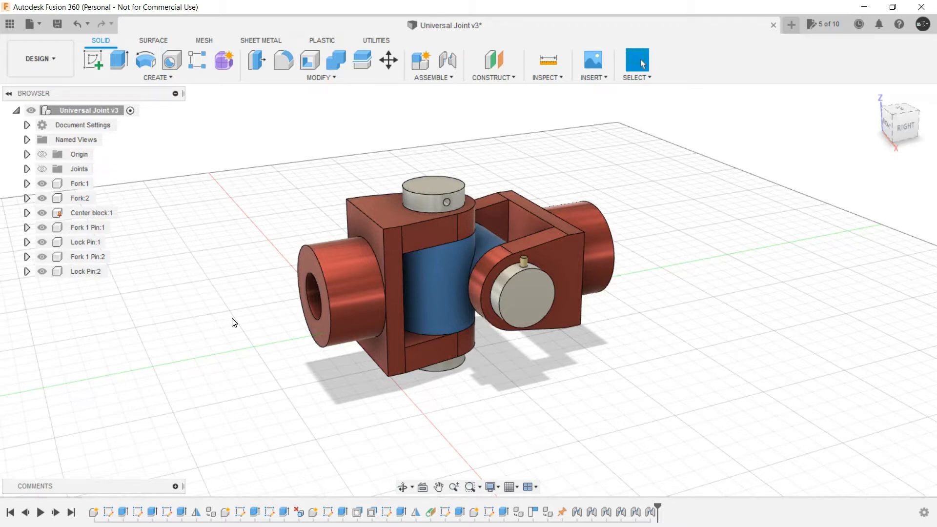
# Create a new design and save it in Assemblies as Universal Joint Exercise.
pyautogui.click(790, 25)
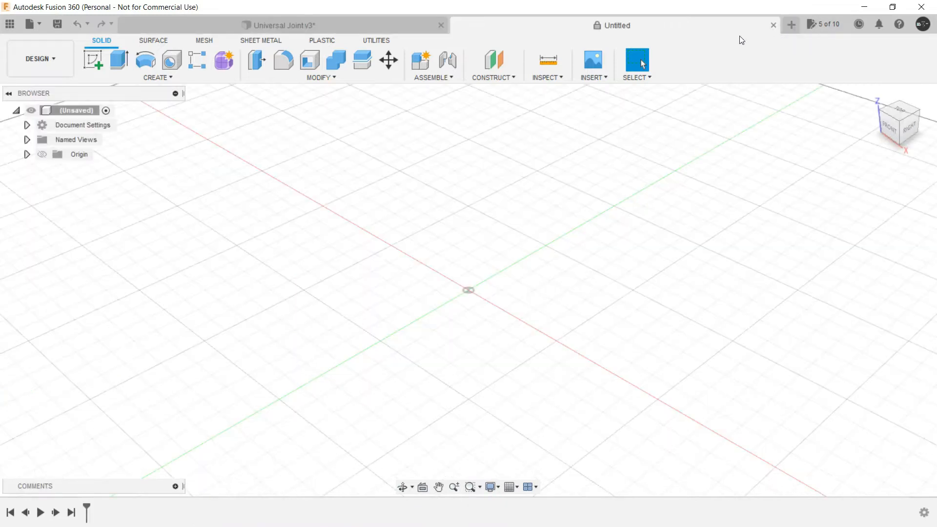
pyautogui.hotkey('ctrl', 's')
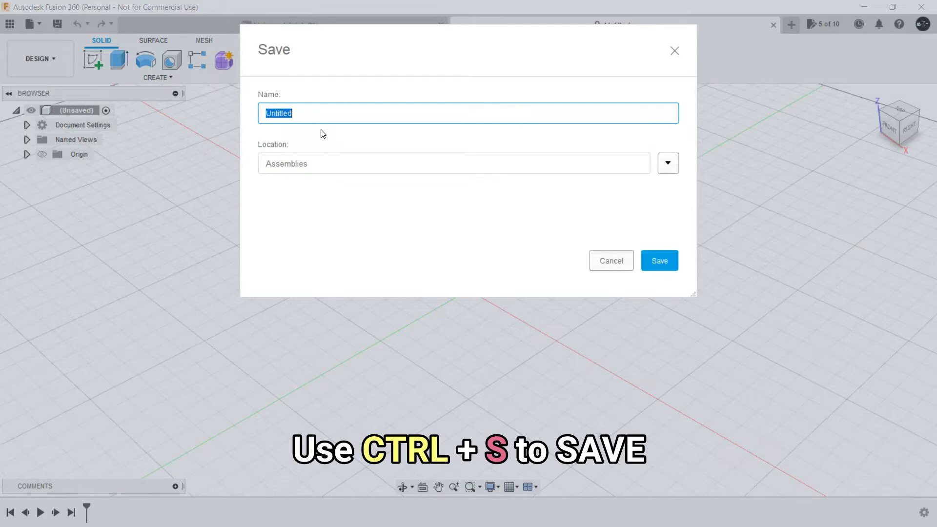
pyautogui.write('Universa')
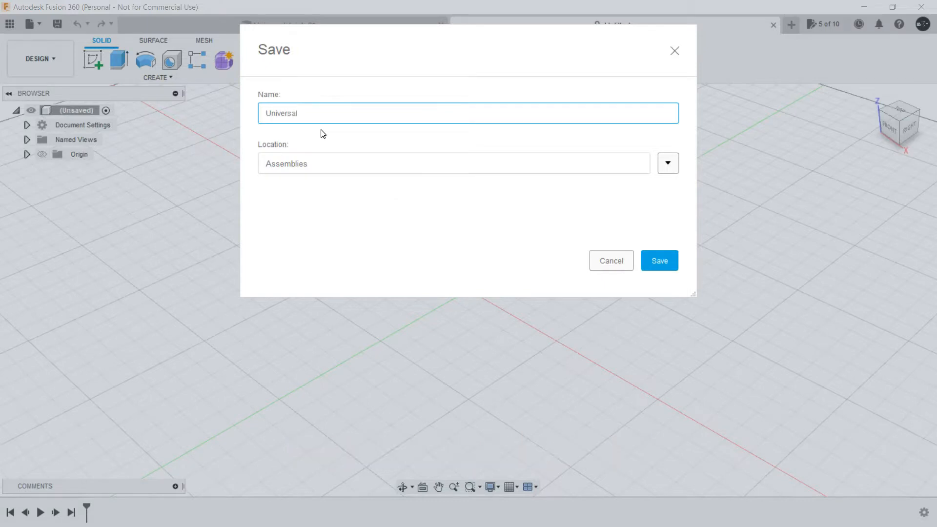
pyautogui.write('l Joint Exercise')
pyautogui.press('Return')
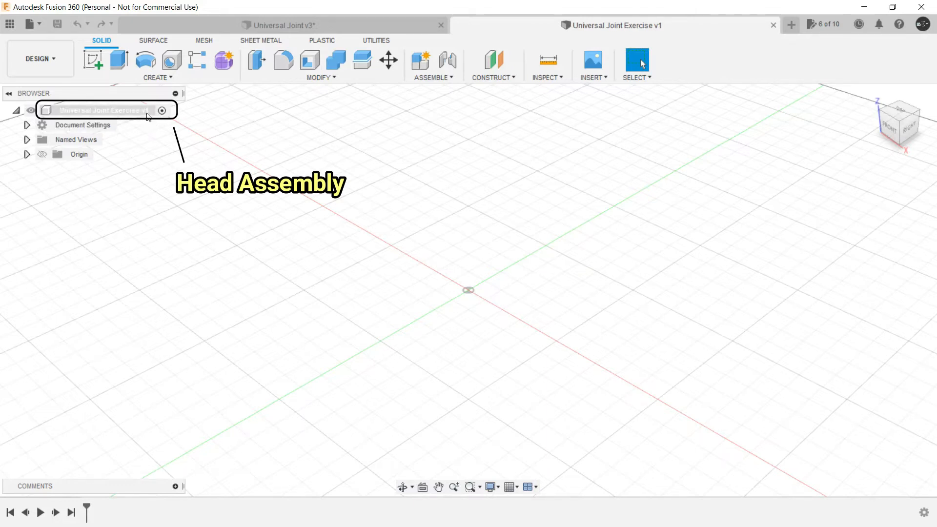
# In the Universal Joint v3 design, hide the second fork, center block, both fork pins and both lock pins to isolate Fork:1.
pyautogui.click(318, 28)
pyautogui.click(43, 198)
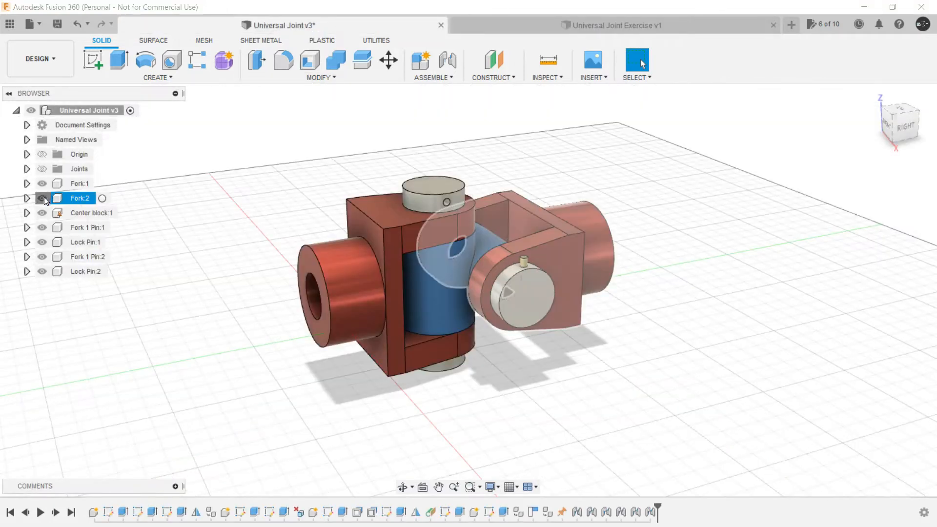
pyautogui.click(42, 212)
pyautogui.click(42, 227)
pyautogui.click(42, 242)
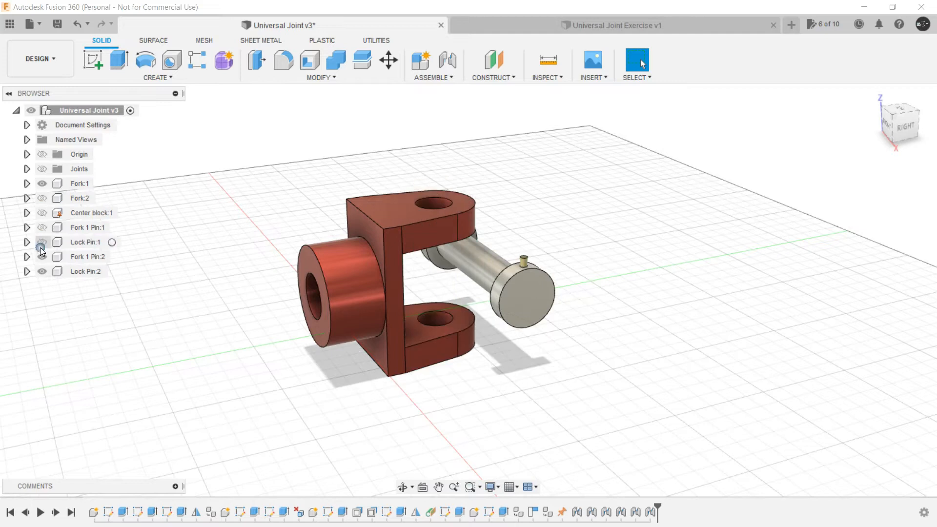
pyautogui.click(42, 257)
pyautogui.click(42, 271)
pyautogui.moveTo(244, 305)
pyautogui.keyDown('shift'); pyautogui.mouseDown(button='middle')
pyautogui.moveTo(264, 318)
pyautogui.moveTo(244, 306)
pyautogui.mouseUp(button='middle'); pyautogui.keyUp('shift')
pyautogui.press('Escape')
pyautogui.click(42, 200)
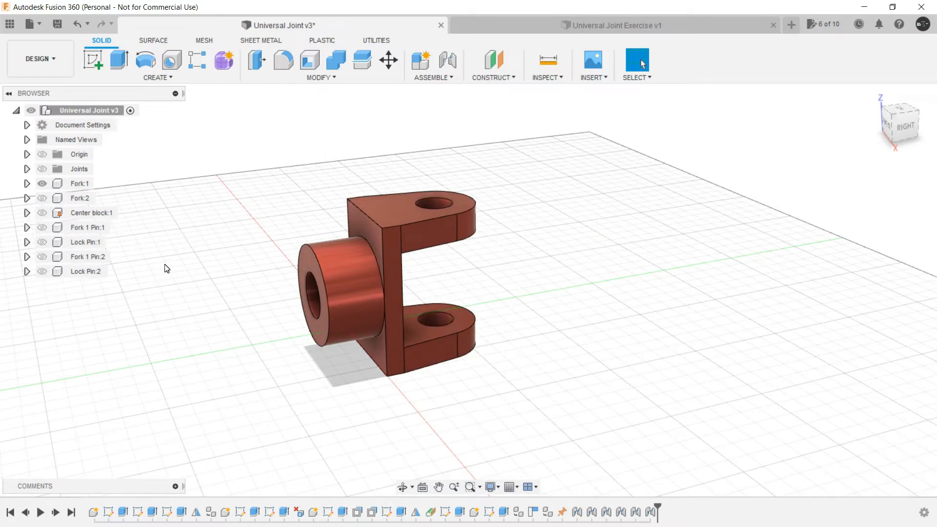
pyautogui.moveTo(192, 274)
pyautogui.keyDown('shift'); pyautogui.mouseDown(button='middle')
pyautogui.moveTo(244, 305)
pyautogui.moveTo(268, 292)
pyautogui.moveTo(309, 303)
pyautogui.moveTo(207, 267)
pyautogui.mouseUp(button='middle'); pyautogui.keyUp('shift')
# In the Universal Joint Exercise design, create and activate an internal standard component named Fork.
pyautogui.click(573, 23)
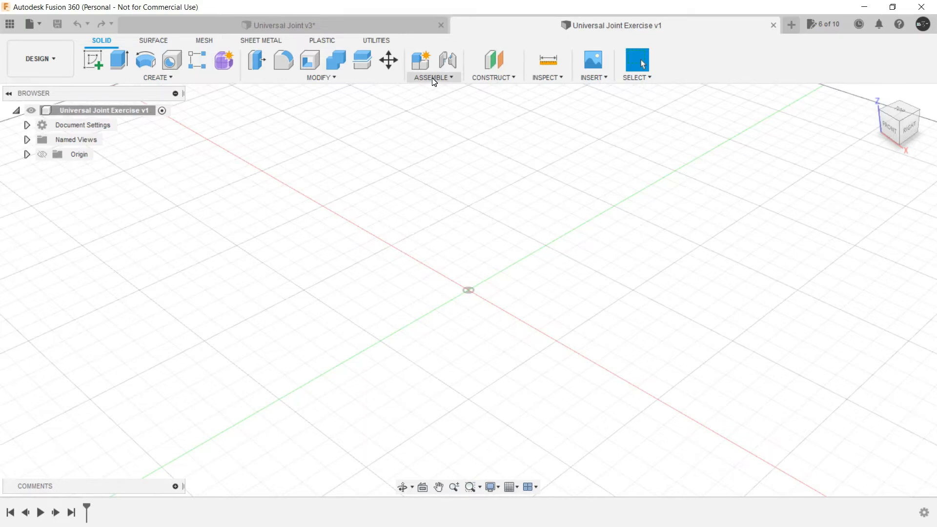
pyautogui.click(431, 78)
pyautogui.click(424, 91)
pyautogui.doubleClick(786, 235)
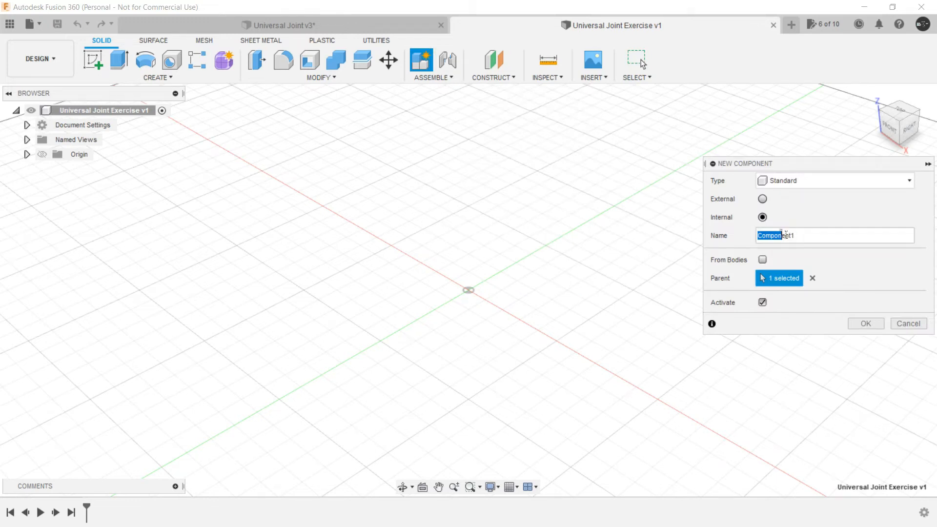
pyautogui.write('Fork')
pyautogui.click(861, 324)
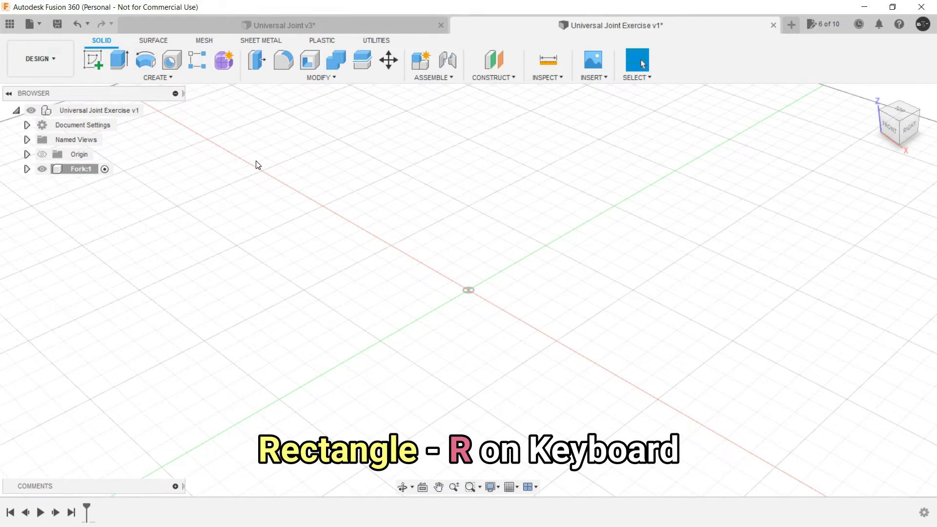
# Sketch a center rectangle 60 mm wide and 80 mm high on the front plane, centered on the origin, and finish the sketch.
pyautogui.press('r')
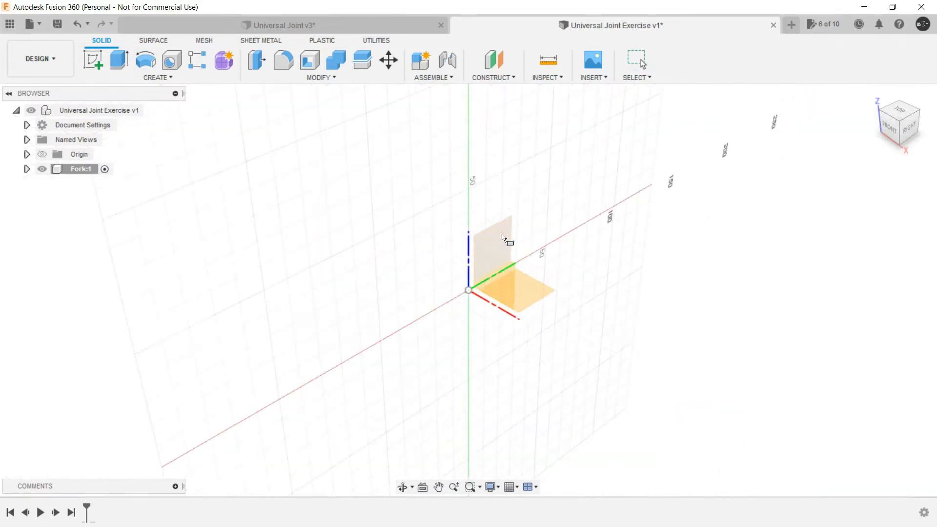
pyautogui.click(484, 276)
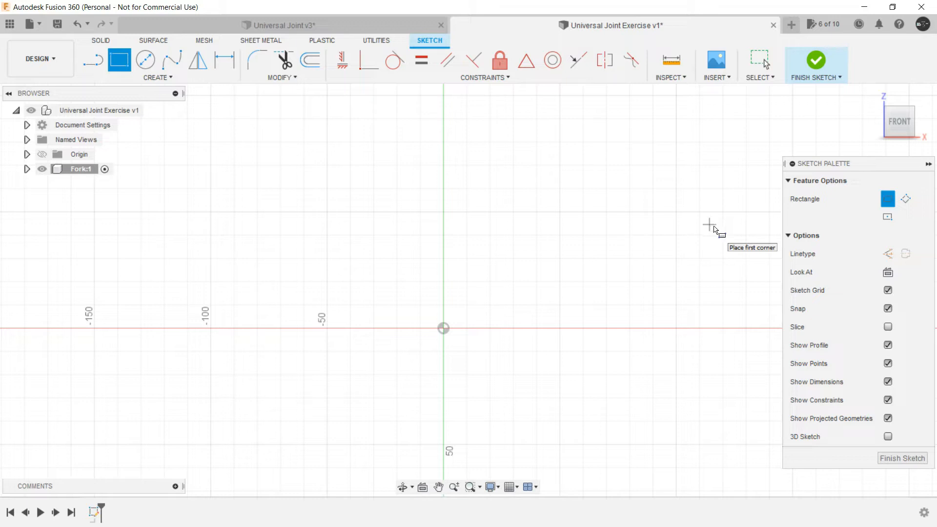
pyautogui.click(889, 219)
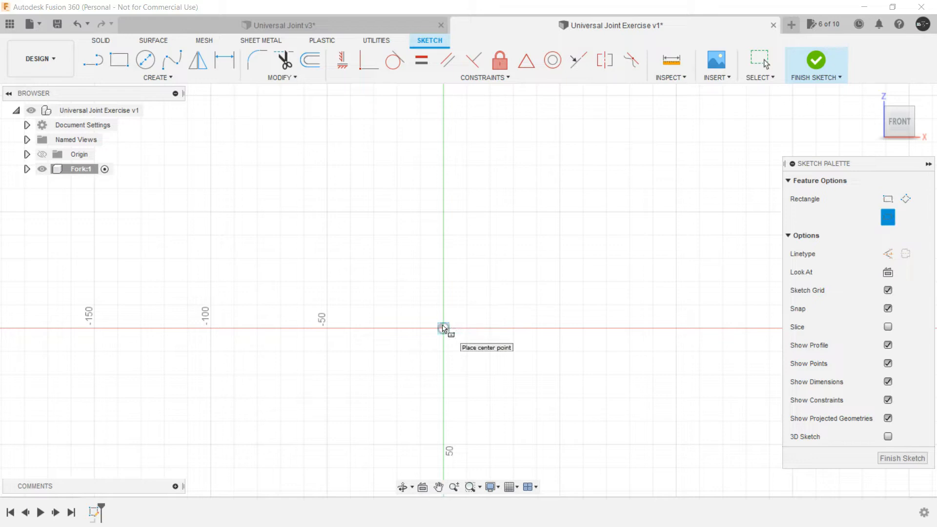
pyautogui.click(443, 328)
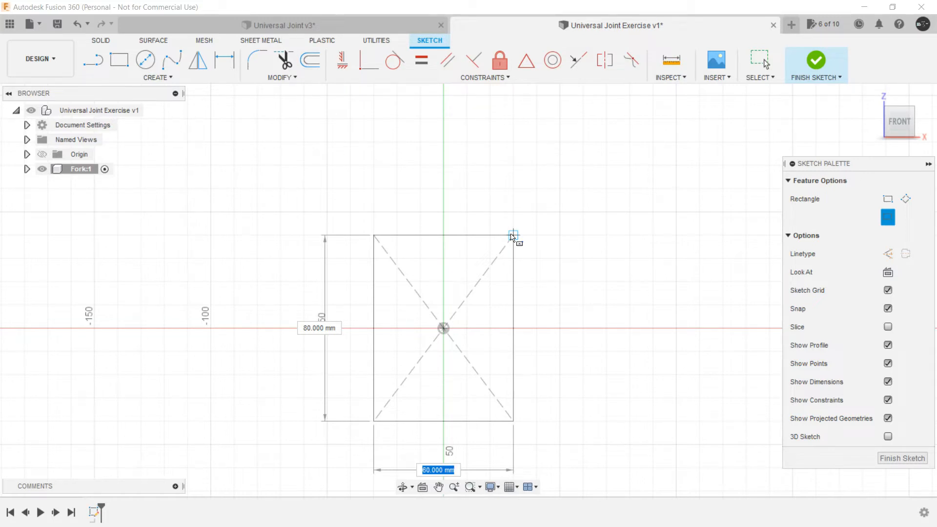
pyautogui.click(511, 237)
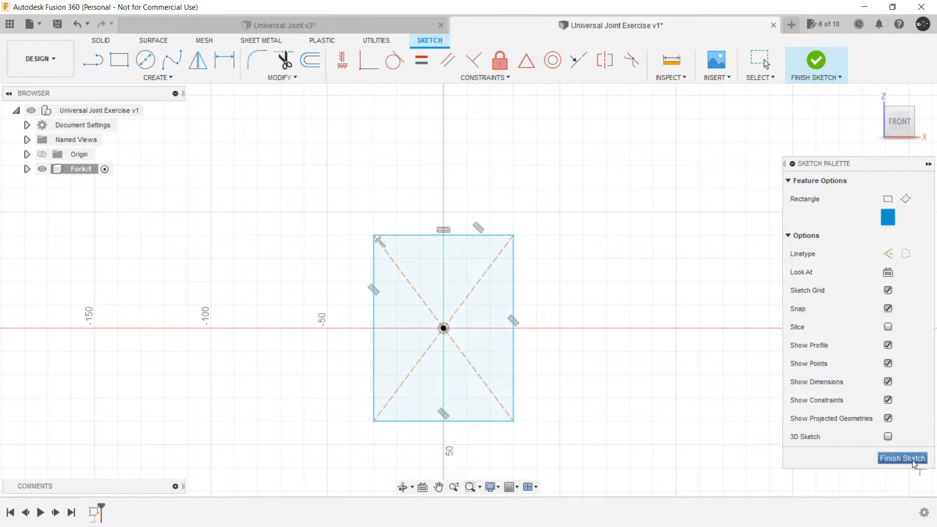
pyautogui.click(913, 461)
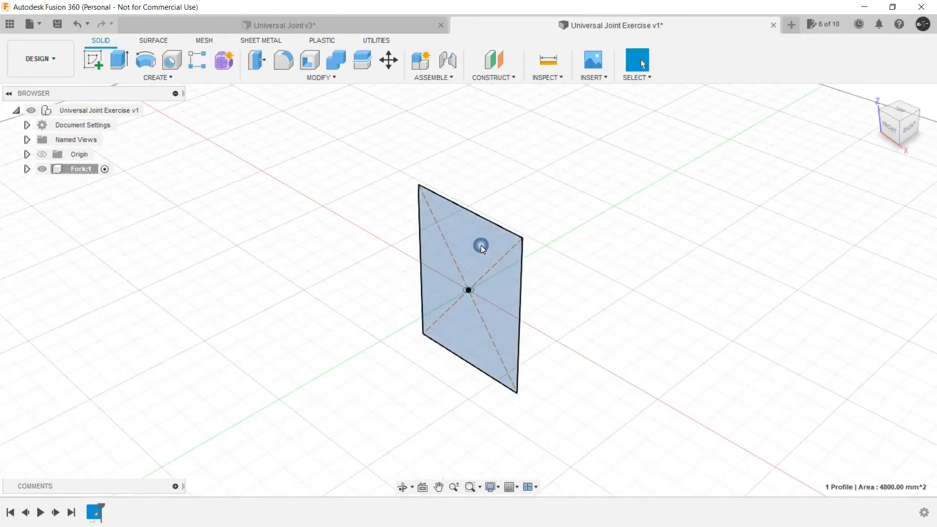
# Extrude the rectangle by -10 mm as a new body.
pyautogui.rightClick(481, 245)
pyautogui.click(518, 229)
pyautogui.moveTo(486, 289); pyautogui.dragTo(441, 307)
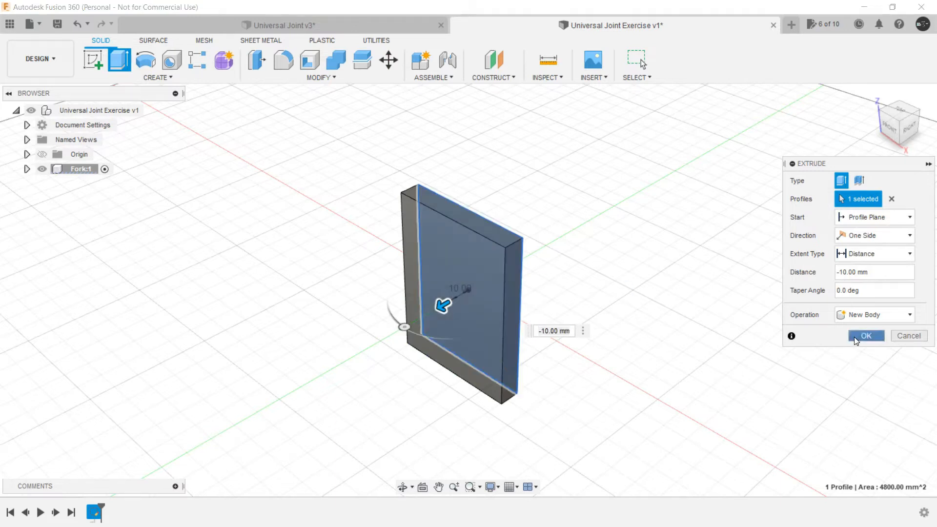
pyautogui.click(854, 336)
# Sketch two concentric circles centered on the origin on the plate's front face and finish the sketch.
pyautogui.click(470, 294)
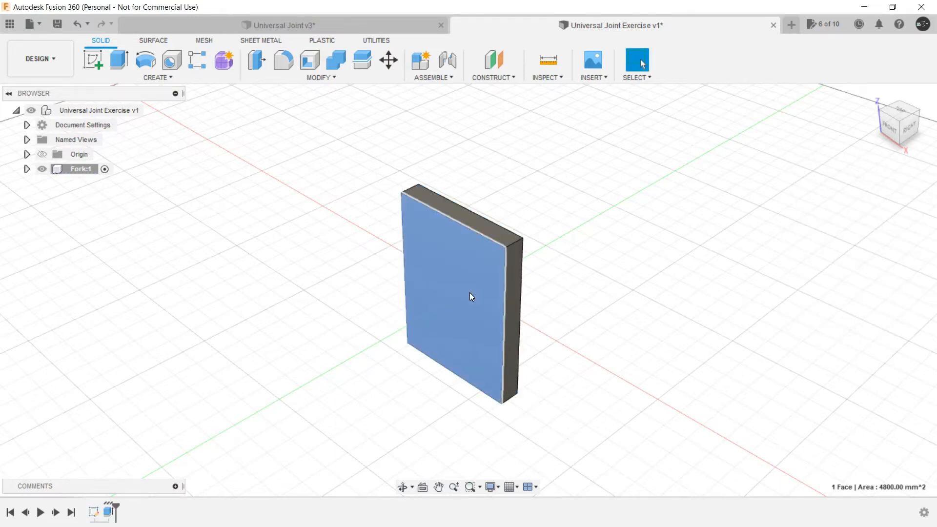
pyautogui.press('c')
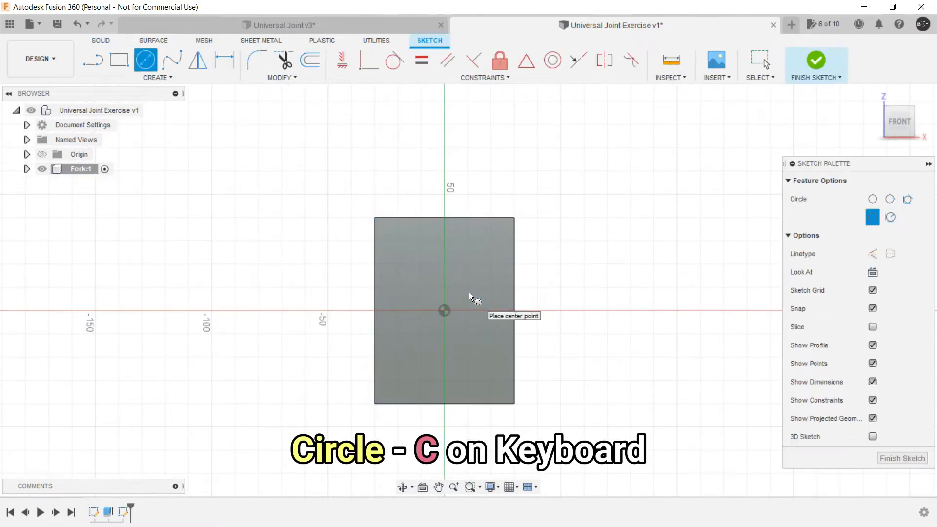
pyautogui.click(443, 312)
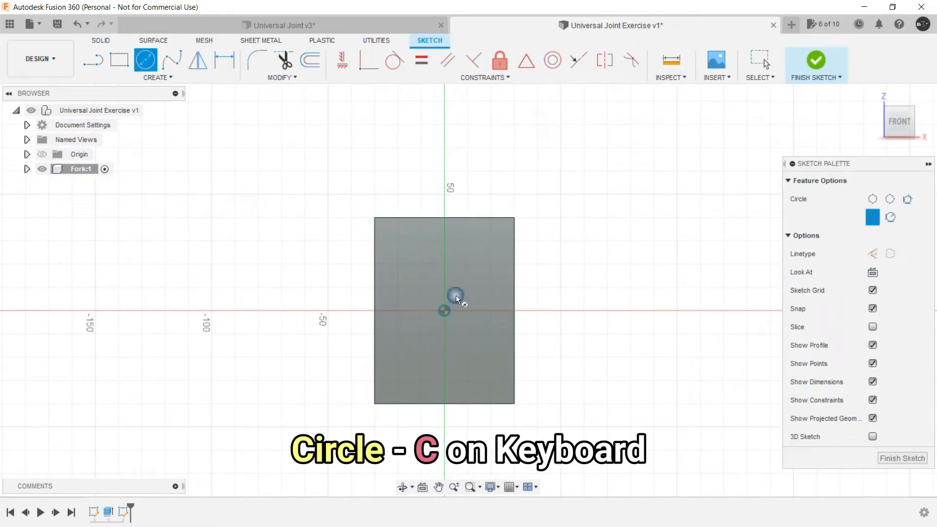
pyautogui.click(478, 268)
pyautogui.click(444, 311)
pyautogui.click(464, 287)
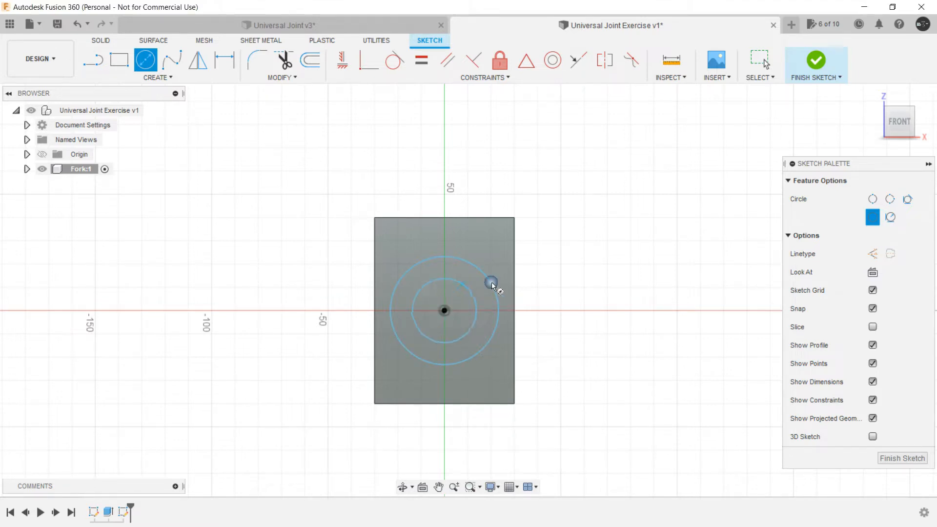
pyautogui.click(902, 457)
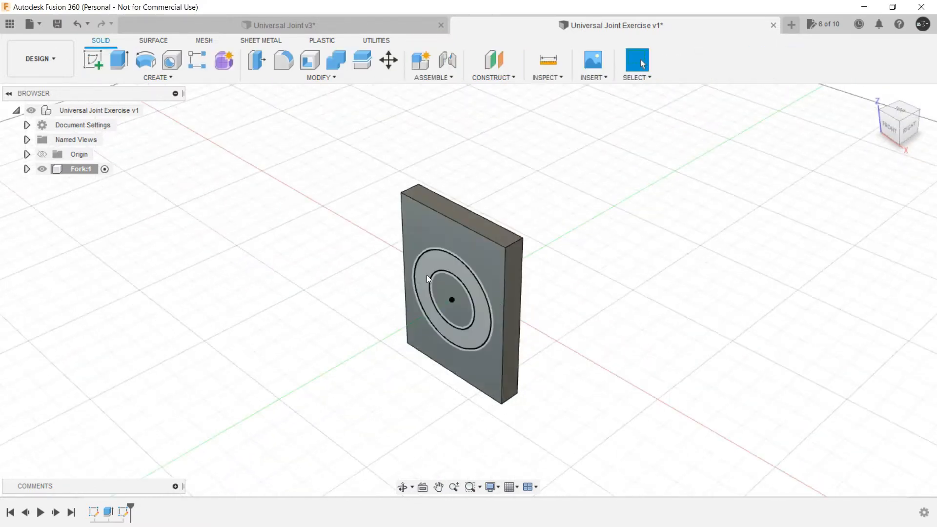
# Extrude the ring between the two circles 30 mm outward, joined to the plate.
pyautogui.click(439, 264)
pyautogui.rightClick(440, 262)
pyautogui.click(473, 249)
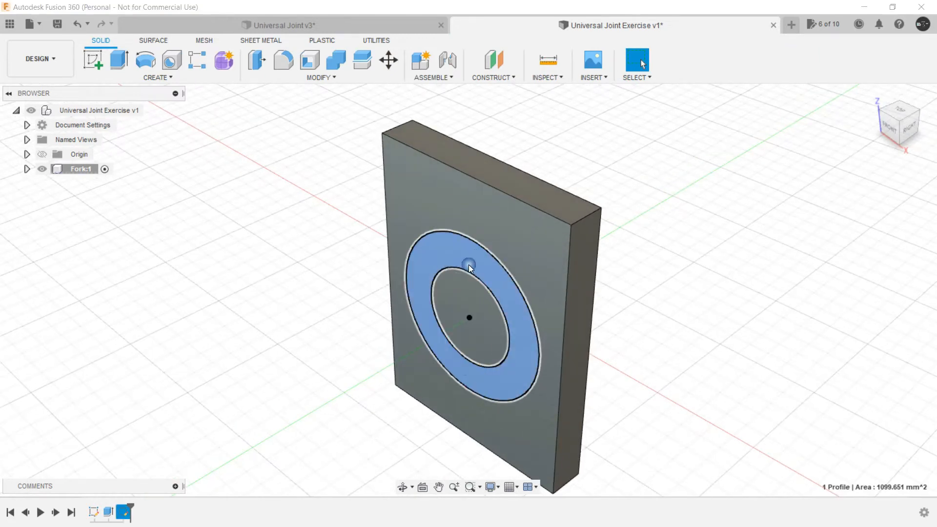
pyautogui.scroll(-4, 467, 266)
pyautogui.moveTo(483, 309); pyautogui.dragTo(452, 335)
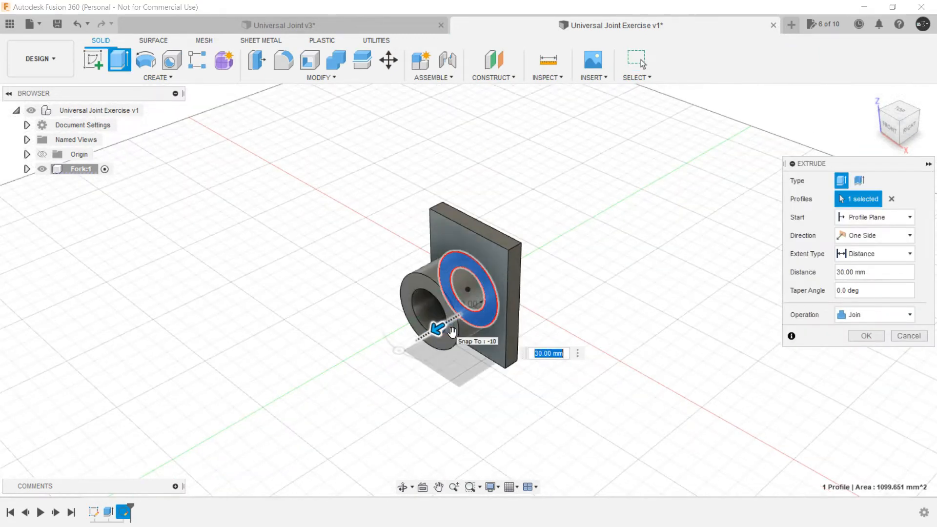
# Switch to the Universal Joint v3 design and examine the reference fork's hub and arms from several angles.
pyautogui.click(363, 32)
pyautogui.keyDown('shift'); pyautogui.moveTo(421, 329); pyautogui.dragTo(378, 250, button='middle'); pyautogui.keyUp('shift')
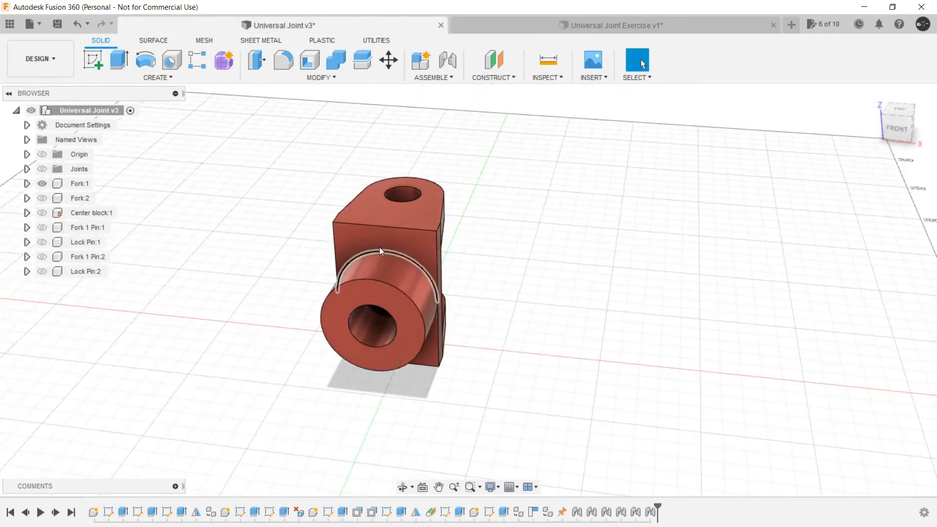
pyautogui.keyDown('shift'); pyautogui.moveTo(540, 267); pyautogui.dragTo(505, 259, button='middle'); pyautogui.keyUp('shift')
pyautogui.keyDown('shift'); pyautogui.moveTo(398, 156); pyautogui.dragTo(390, 225, button='middle'); pyautogui.keyUp('shift')
# Switch to the Universal Joint Exercise v1 design and sketch a circle on the plate's top face plane, centered behind the plate on the vertical axis.
pyautogui.click(572, 21)
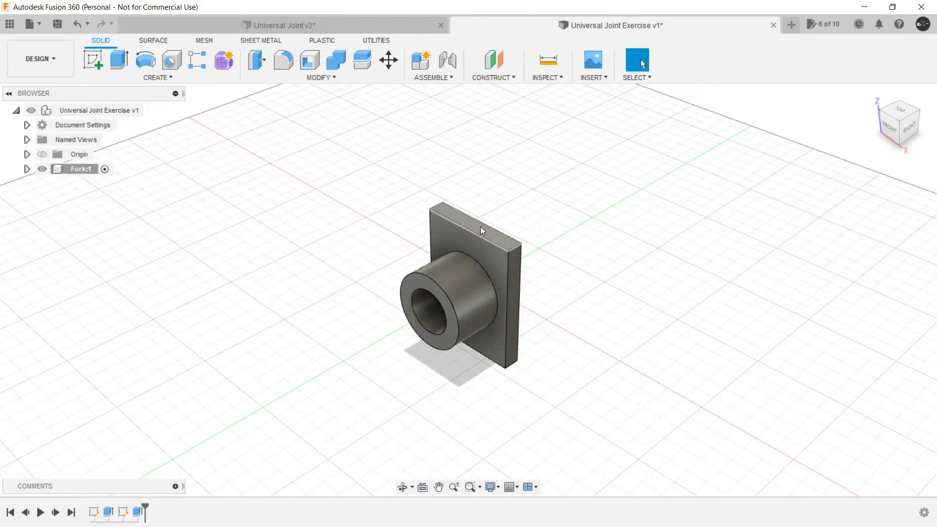
pyautogui.click(480, 227)
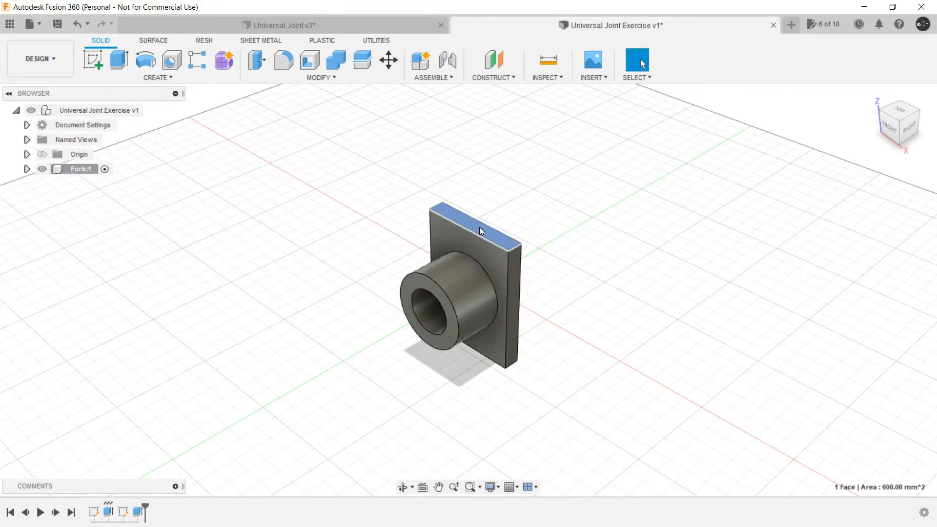
pyautogui.press('c')
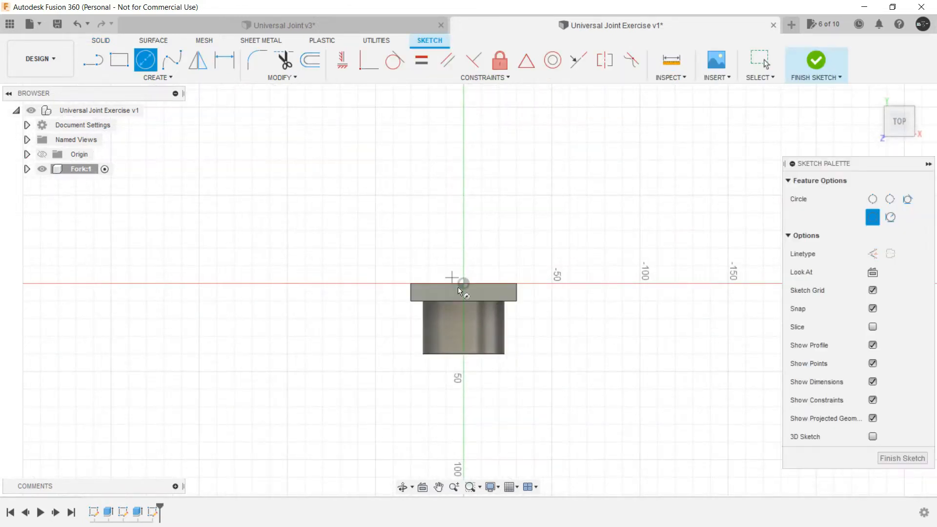
pyautogui.scroll(3, 465, 286)
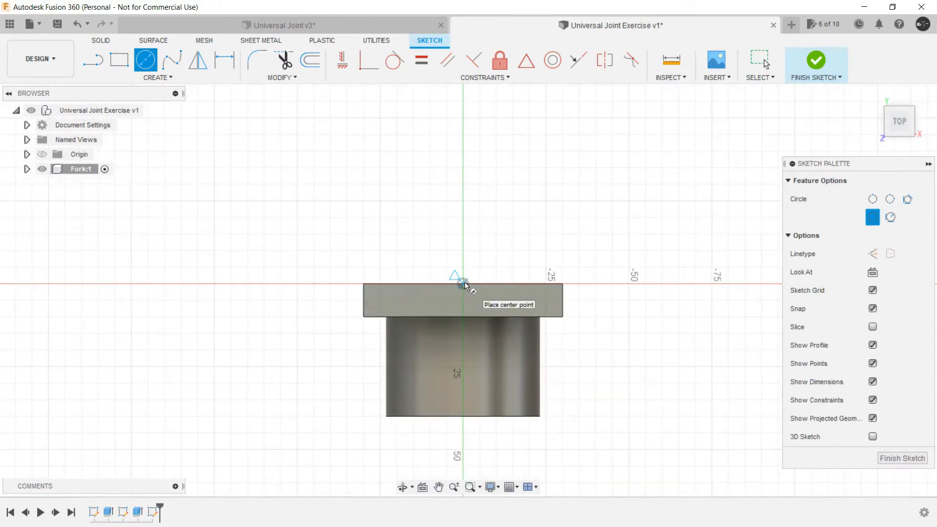
pyautogui.click(462, 201)
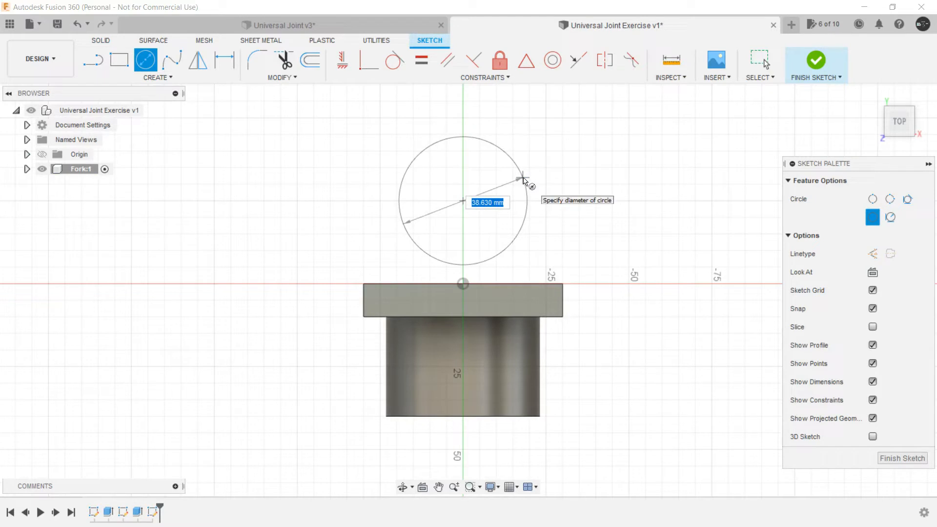
pyautogui.click(529, 187)
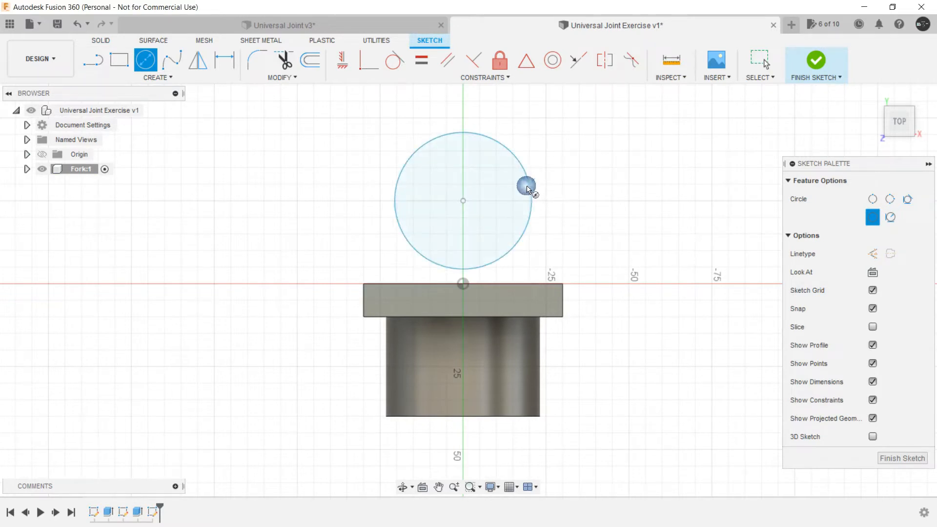
# Add an 18 mm diameter circle concentric with the circle behind the plate.
pyautogui.click(463, 201)
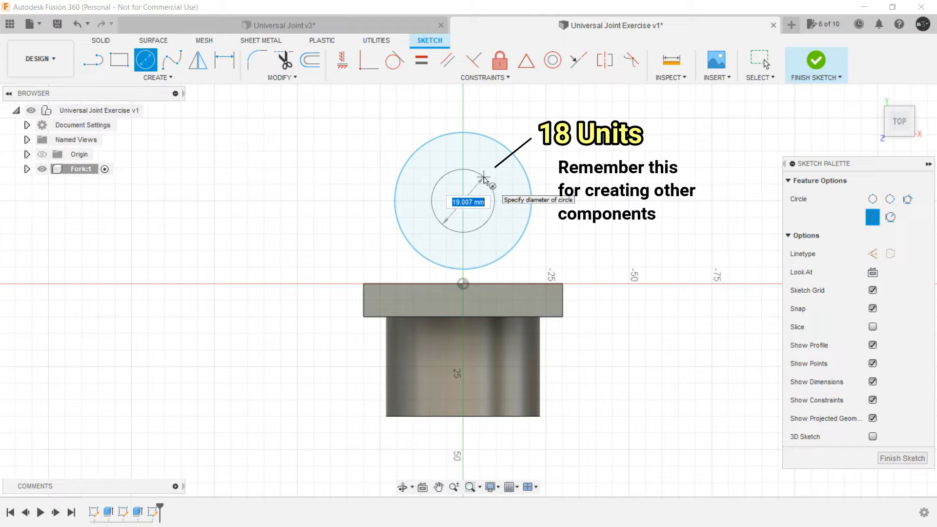
pyautogui.press('Tab')
pyautogui.write('18')
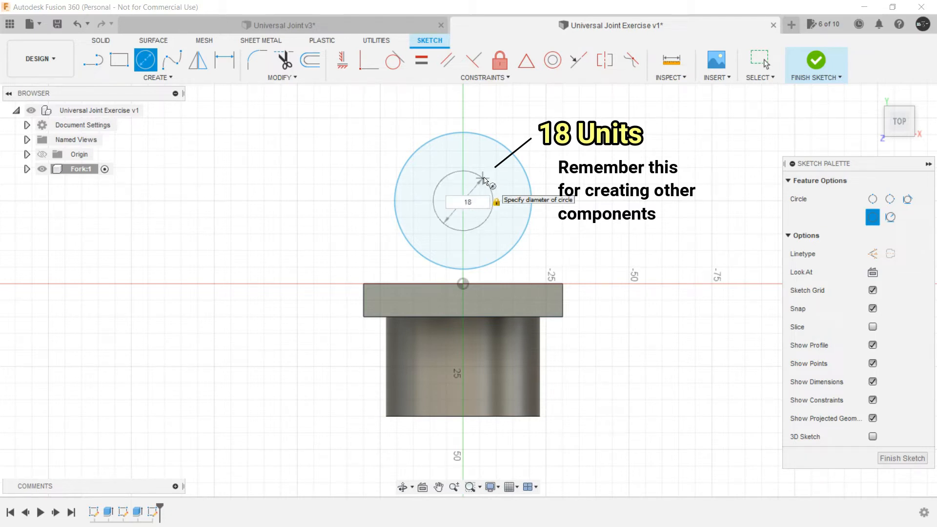
pyautogui.press('Return')
pyautogui.press('Escape')
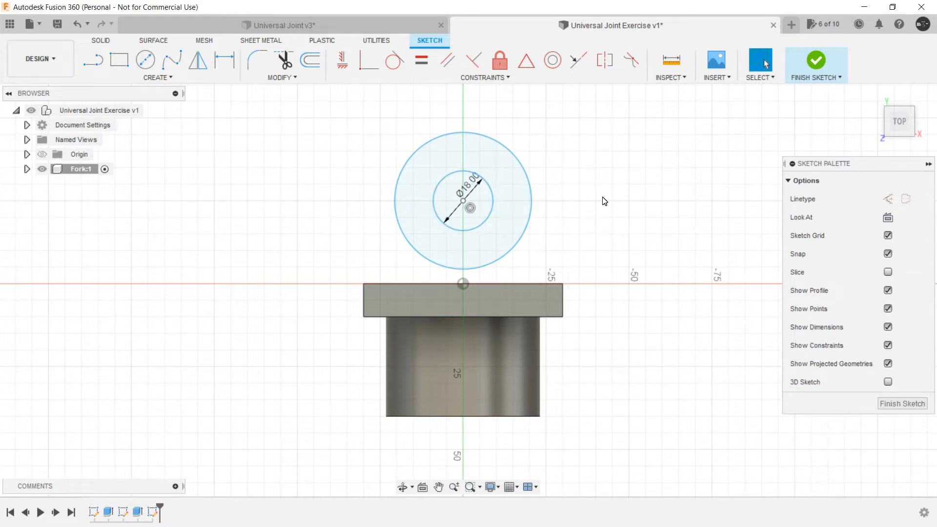
# Draw lines from the plate's two rear corners to the sides of the outer circle and make them tangent to it.
pyautogui.press('l')
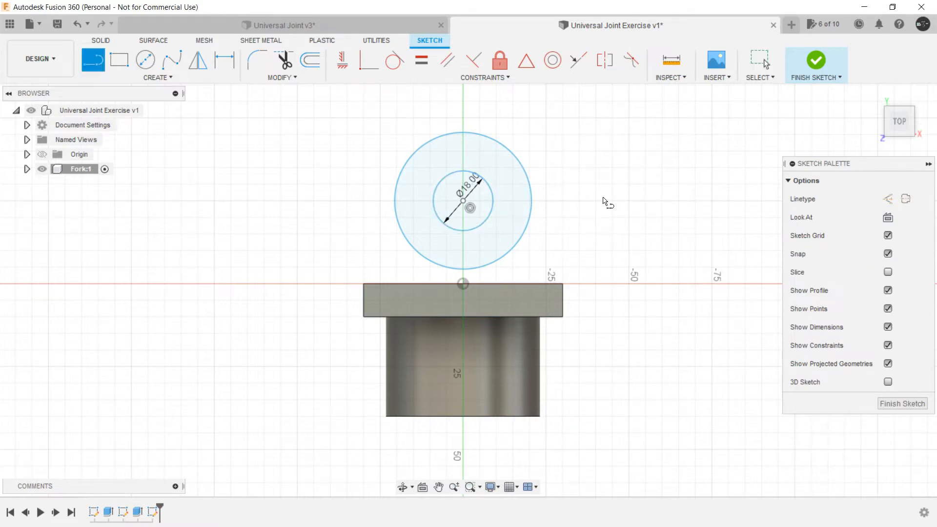
pyautogui.click(562, 283)
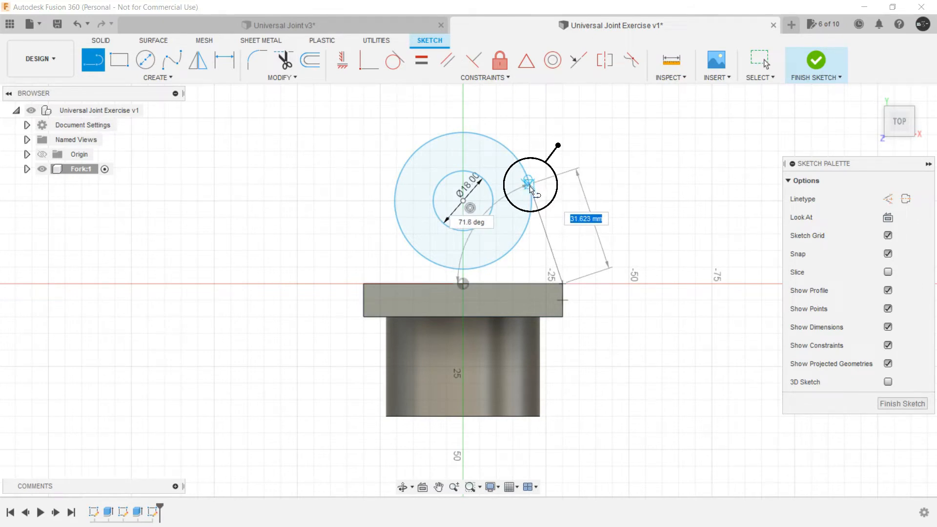
pyautogui.doubleClick(530, 188)
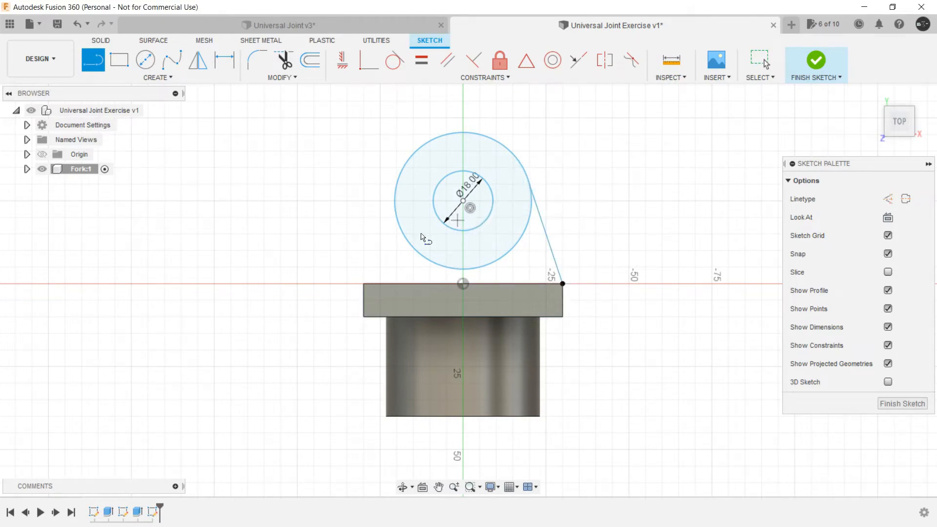
pyautogui.doubleClick(396, 185)
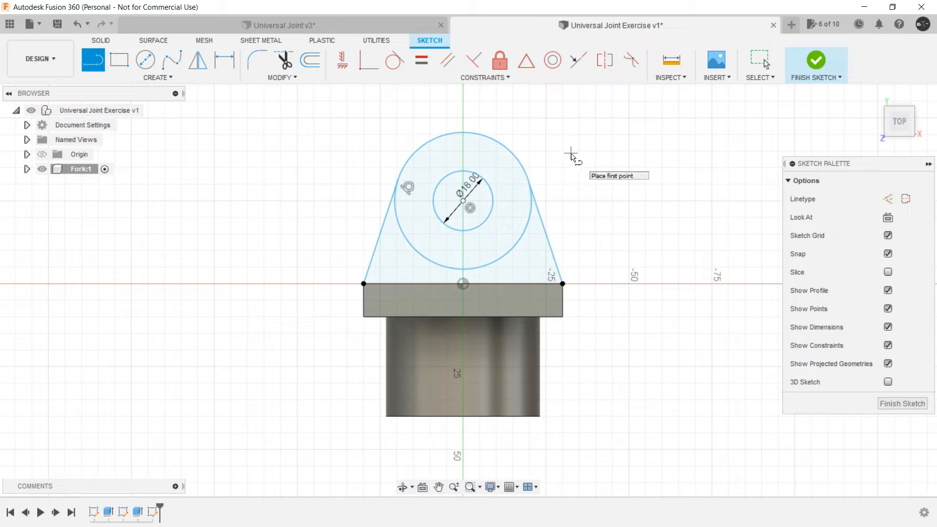
pyautogui.click(396, 67)
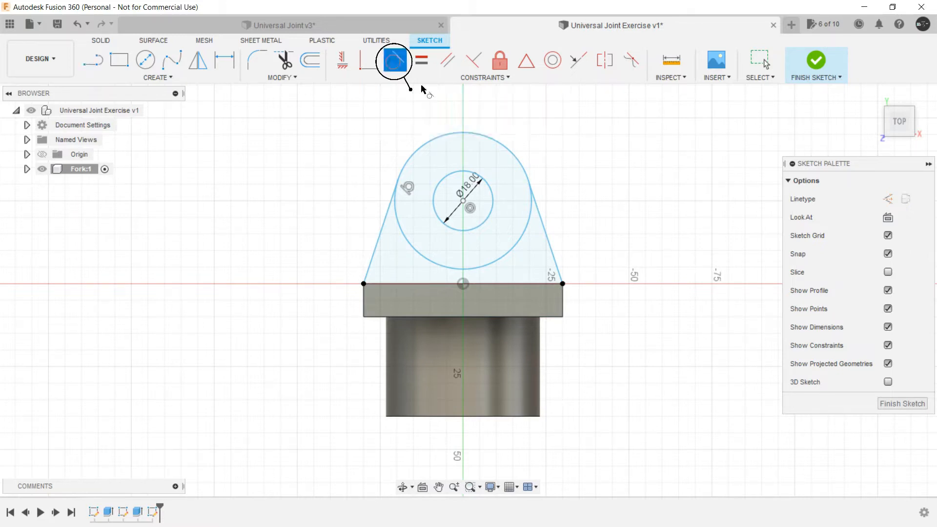
pyautogui.click(543, 222)
pyautogui.click(523, 174)
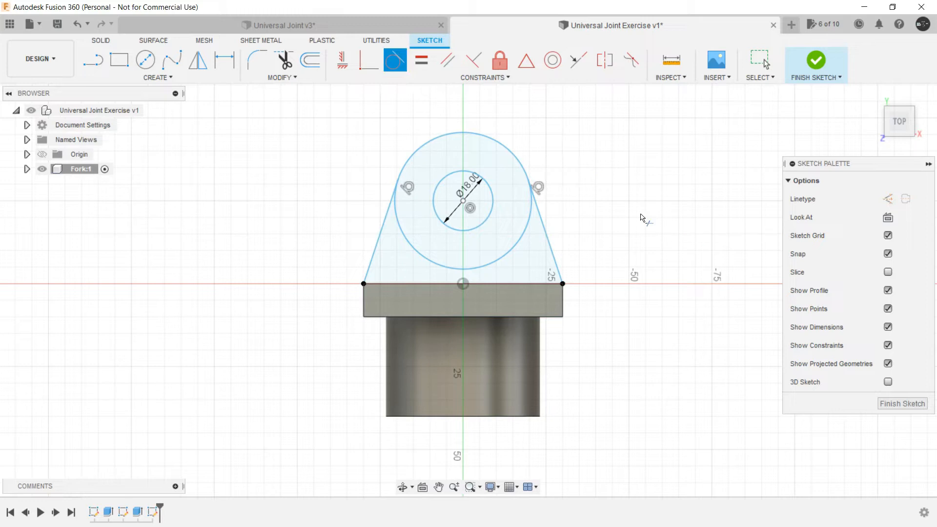
# Trim away the outer circle's lower arc between the two tangent lines and finish the sketch.
pyautogui.press('t')
pyautogui.click(489, 264)
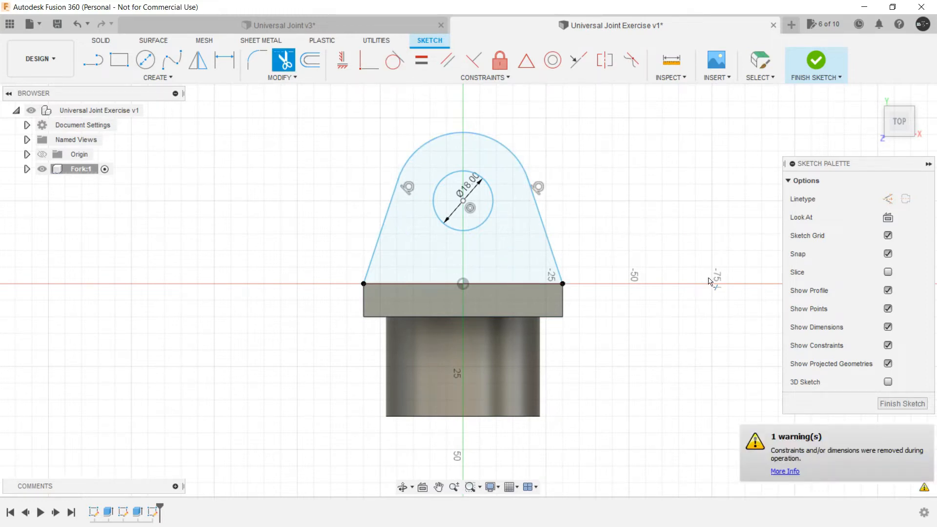
pyautogui.click(904, 395)
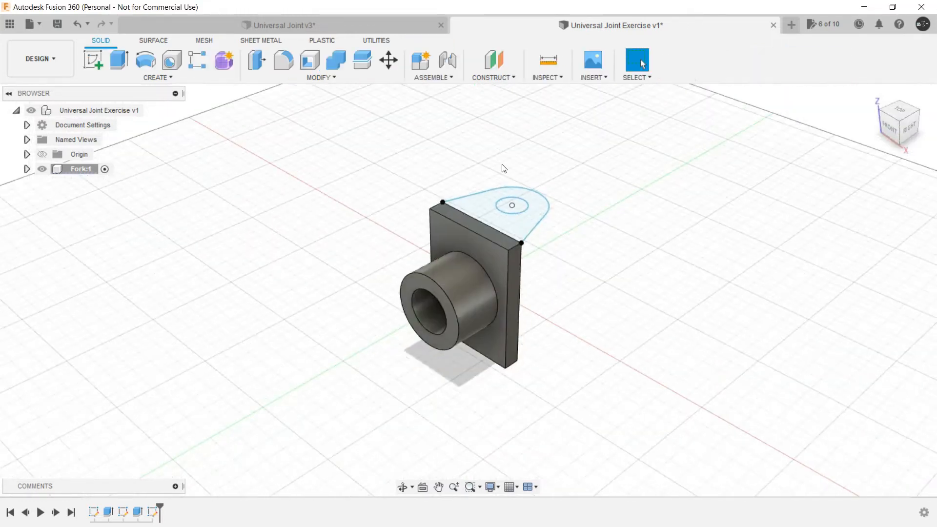
# Extrude the arm profile around the 18 mm hole by -10 mm, joined to the plate.
pyautogui.click(470, 251)
pyautogui.scroll(-3, 469, 251)
pyautogui.rightClick(512, 174)
pyautogui.click(545, 160)
pyautogui.moveTo(490, 245); pyautogui.dragTo(495, 269)
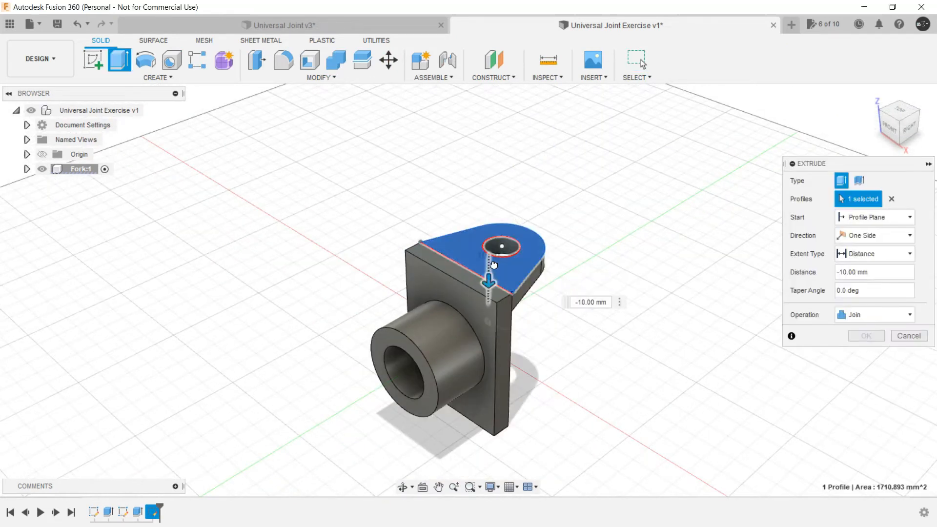
pyautogui.click(866, 336)
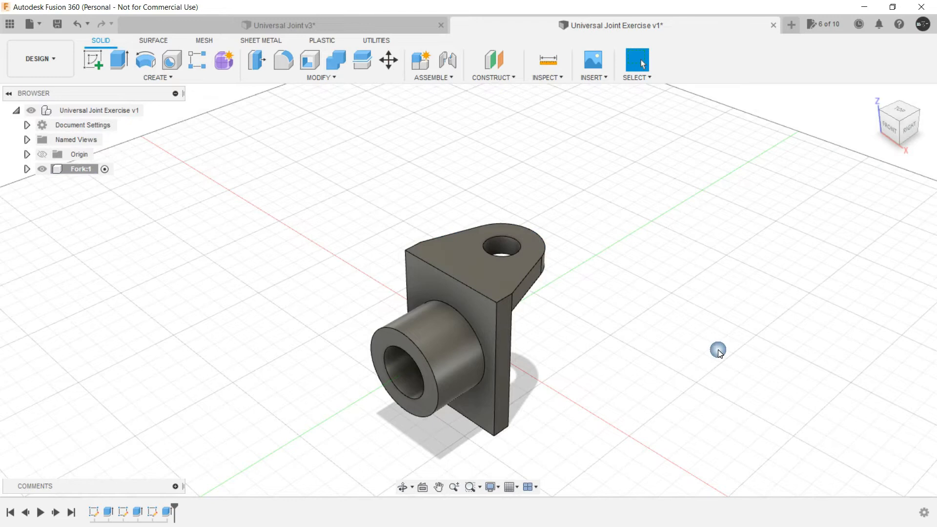
# Switch to the Universal Joint v3 design and examine the reference fork's two opposing arms.
pyautogui.moveTo(622, 338)
pyautogui.keyDown('shift'); pyautogui.mouseDown(button='middle')
pyautogui.moveTo(581, 309)
pyautogui.moveTo(624, 336)
pyautogui.mouseUp(button='middle'); pyautogui.keyUp('shift')
pyautogui.click(408, 26)
pyautogui.keyDown('shift'); pyautogui.moveTo(359, 256); pyautogui.dragTo(281, 224, button='middle'); pyautogui.keyUp('shift')
pyautogui.keyDown('shift'); pyautogui.moveTo(479, 216); pyautogui.dragTo(425, 335, button='middle'); pyautogui.keyUp('shift')
pyautogui.keyDown('shift'); pyautogui.moveTo(439, 418); pyautogui.dragTo(546, 42, button='middle'); pyautogui.keyUp('shift')
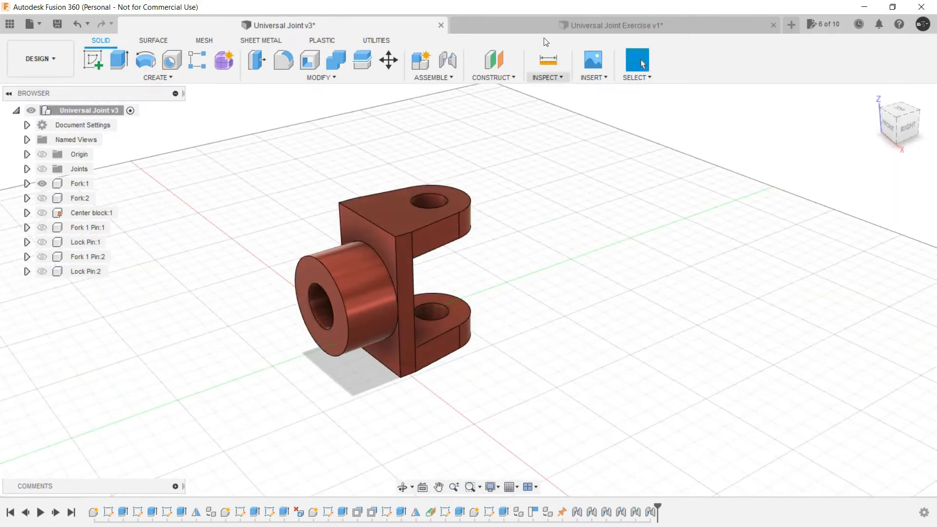
# Return to the Universal Joint Exercise v1 design and mirror the arm's extrude feature across the horizontal origin plane.
pyautogui.click(538, 23)
pyautogui.click(198, 79)
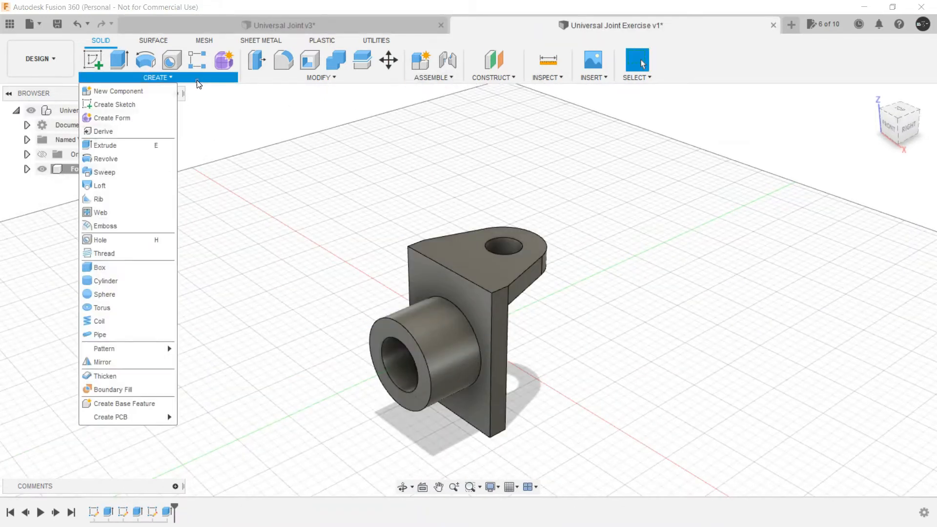
pyautogui.click(126, 362)
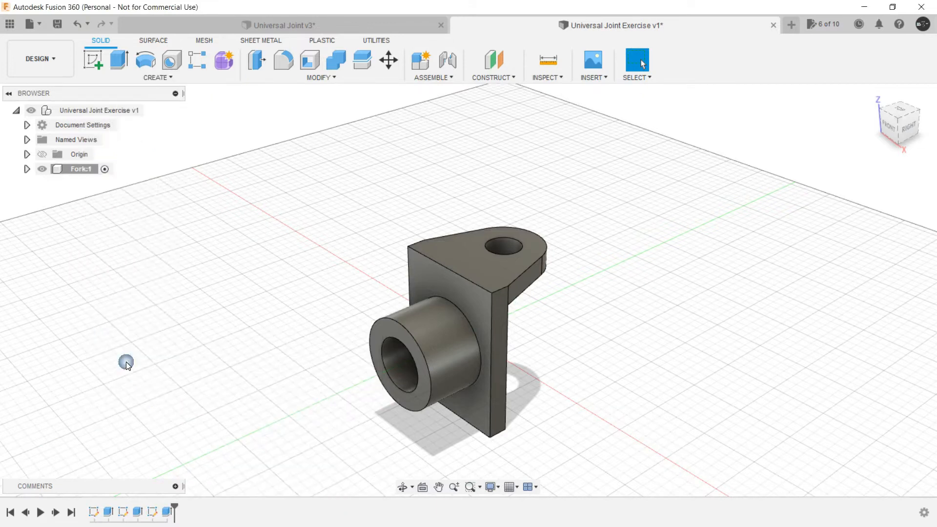
pyautogui.moveTo(269, 256); pyautogui.dragTo(159, 202, button='middle')
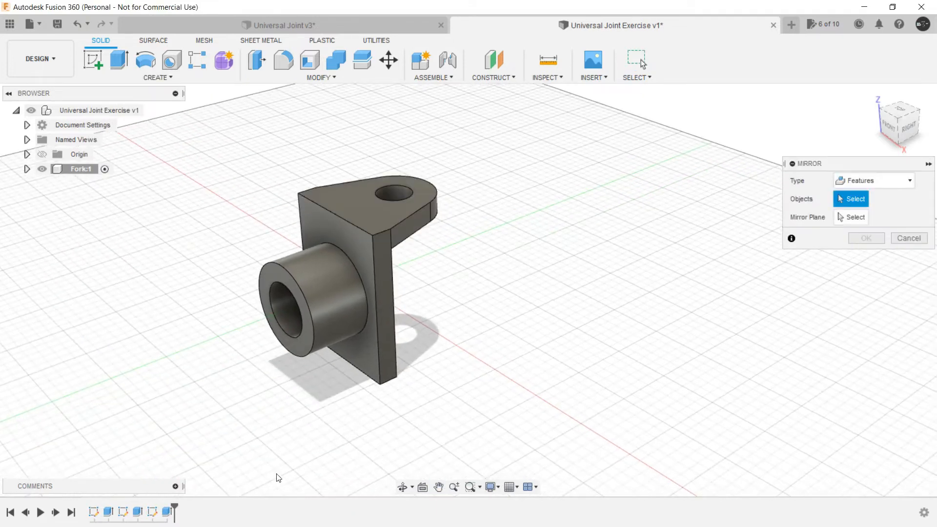
pyautogui.click(167, 511)
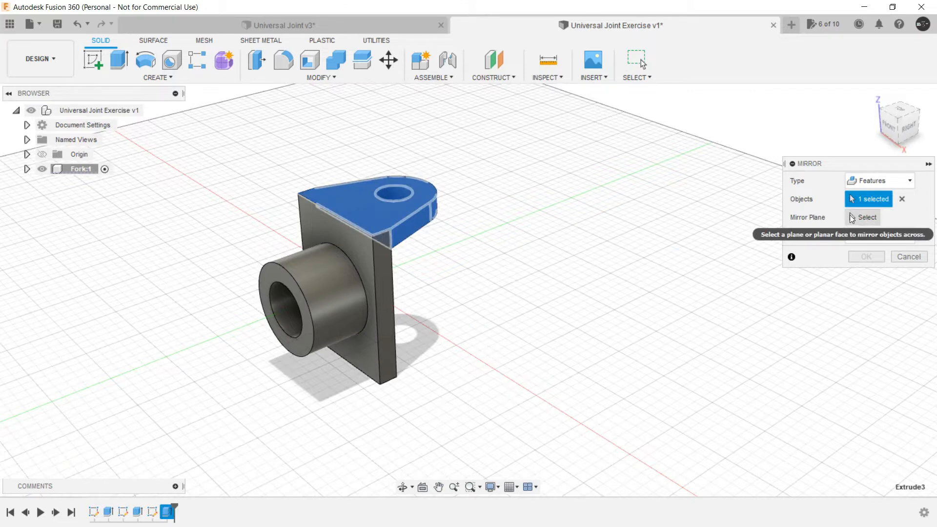
pyautogui.click(423, 293)
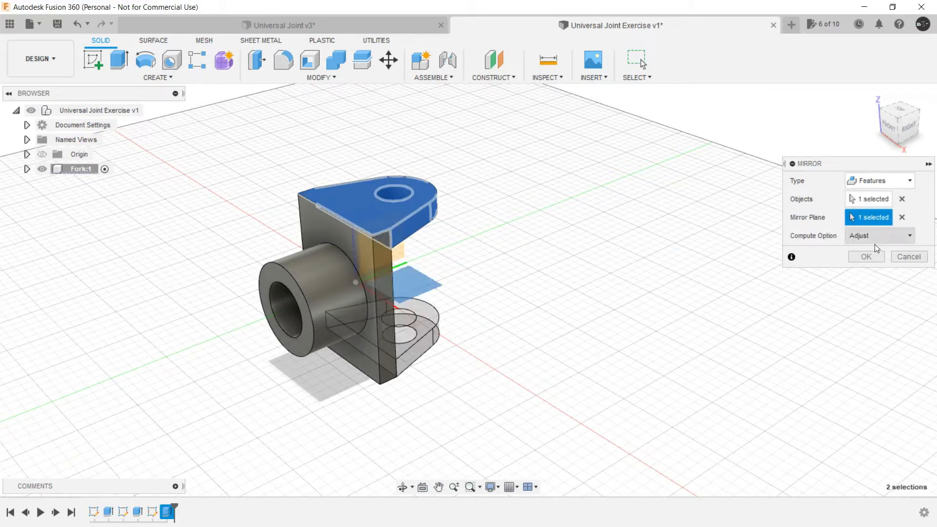
pyautogui.click(867, 257)
pyautogui.moveTo(580, 278)
pyautogui.keyDown('shift'); pyautogui.mouseDown(button='middle')
pyautogui.moveTo(508, 286)
pyautogui.moveTo(566, 257)
pyautogui.moveTo(577, 270)
pyautogui.mouseUp(button='middle'); pyautogui.keyUp('shift')
# Switch to the Universal Joint v3 design, show Fork:2 and examine how the two forks face each other.
pyautogui.click(365, 26)
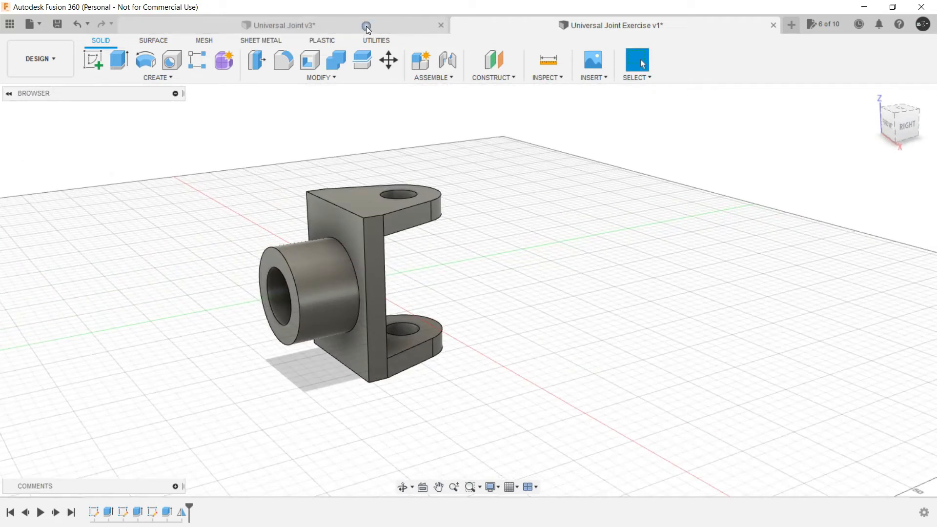
pyautogui.click(50, 201)
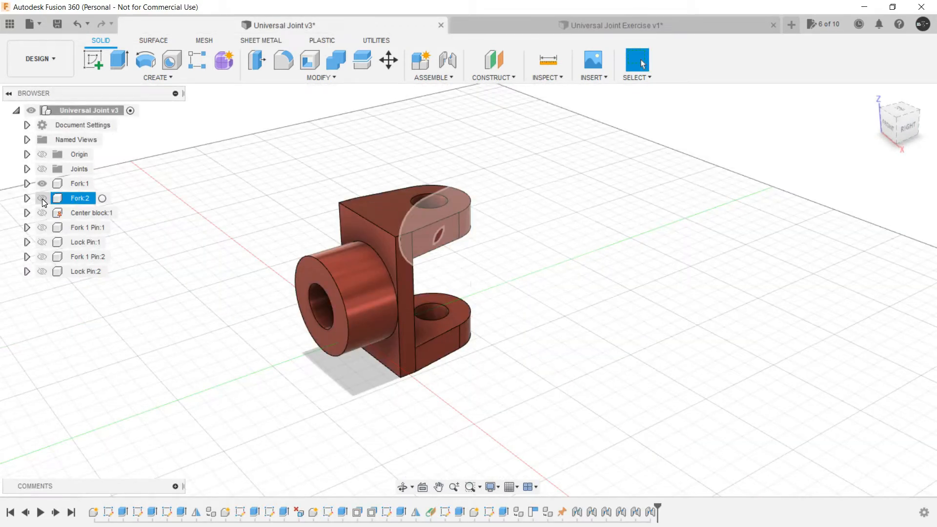
pyautogui.click(42, 198)
pyautogui.moveTo(312, 199)
pyautogui.keyDown('shift'); pyautogui.mouseDown(button='middle')
pyautogui.moveTo(275, 198)
pyautogui.moveTo(299, 182)
pyautogui.moveTo(330, 184)
pyautogui.moveTo(293, 196)
pyautogui.mouseUp(button='middle'); pyautogui.keyUp('shift')
# Turn on component color cycling in Universal Joint Exercise v1 and compare the component colors with the forks in Universal Joint v3.
pyautogui.click(590, 27)
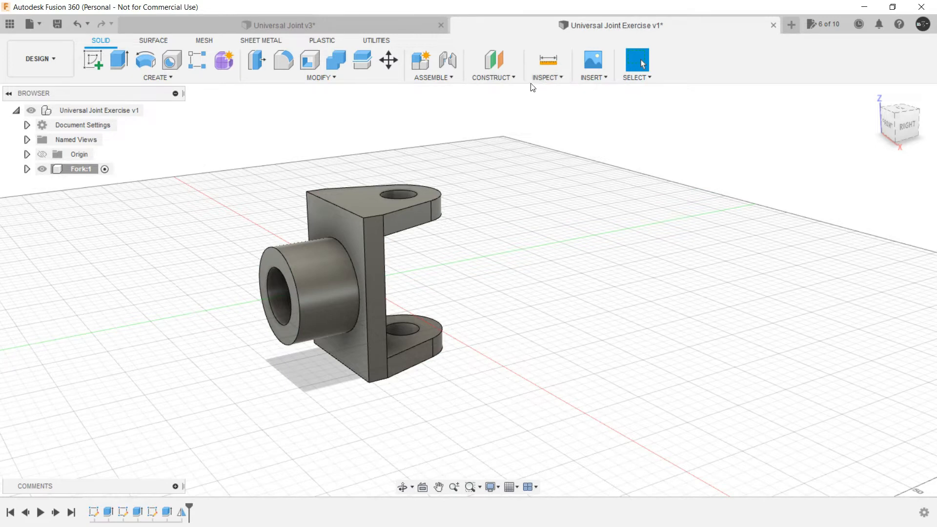
pyautogui.click(558, 77)
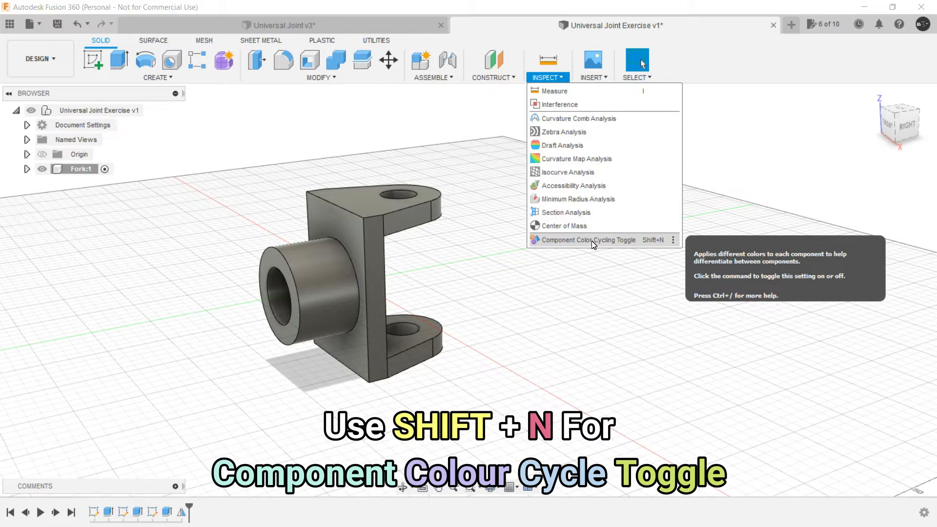
pyautogui.click(592, 241)
pyautogui.moveTo(176, 260)
pyautogui.keyDown('shift'); pyautogui.mouseDown(button='middle')
pyautogui.moveTo(236, 276)
pyautogui.moveTo(151, 259)
pyautogui.moveTo(203, 273)
pyautogui.moveTo(181, 262)
pyautogui.mouseUp(button='middle'); pyautogui.keyUp('shift')
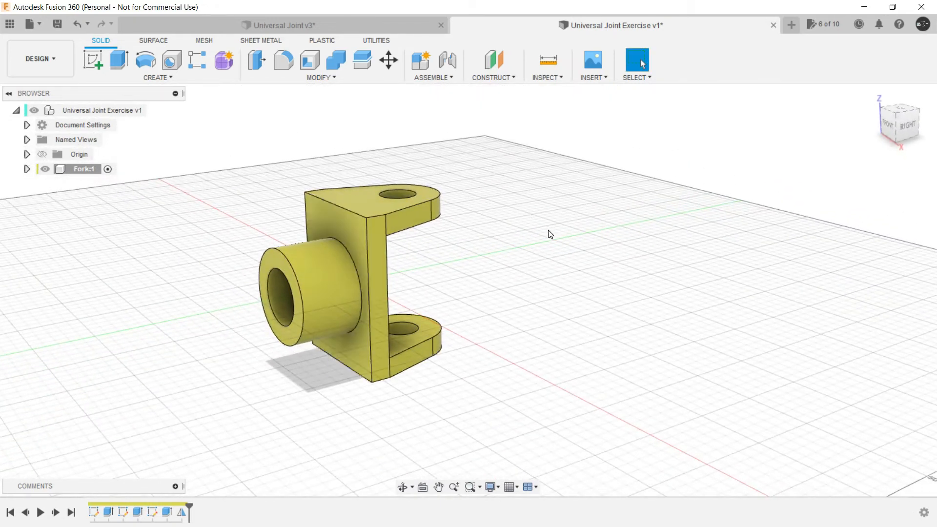
pyautogui.click(391, 21)
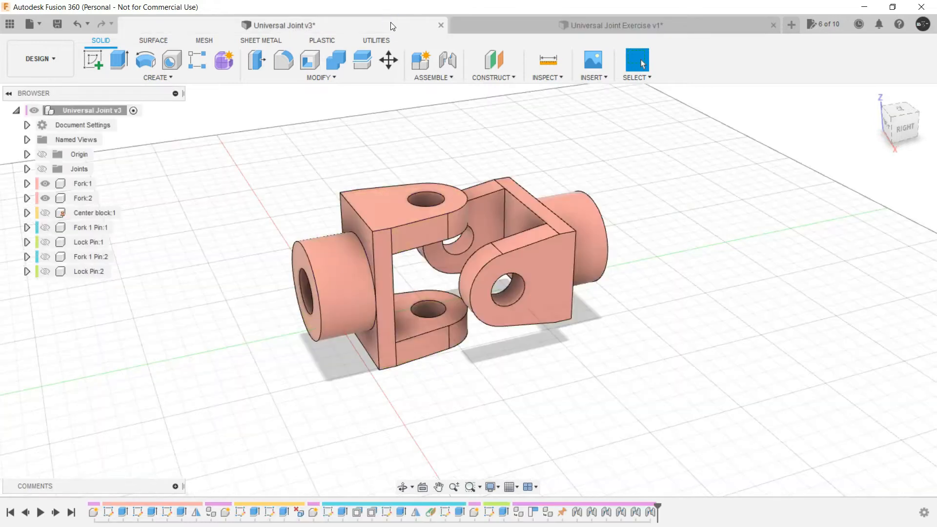
pyautogui.moveTo(265, 314)
pyautogui.keyDown('shift'); pyautogui.mouseDown(button='middle')
pyautogui.moveTo(262, 268)
pyautogui.moveTo(279, 296)
pyautogui.moveTo(270, 308)
pyautogui.moveTo(265, 291)
pyautogui.moveTo(273, 291)
pyautogui.moveTo(264, 297)
pyautogui.mouseUp(button='middle'); pyautogui.keyUp('shift')
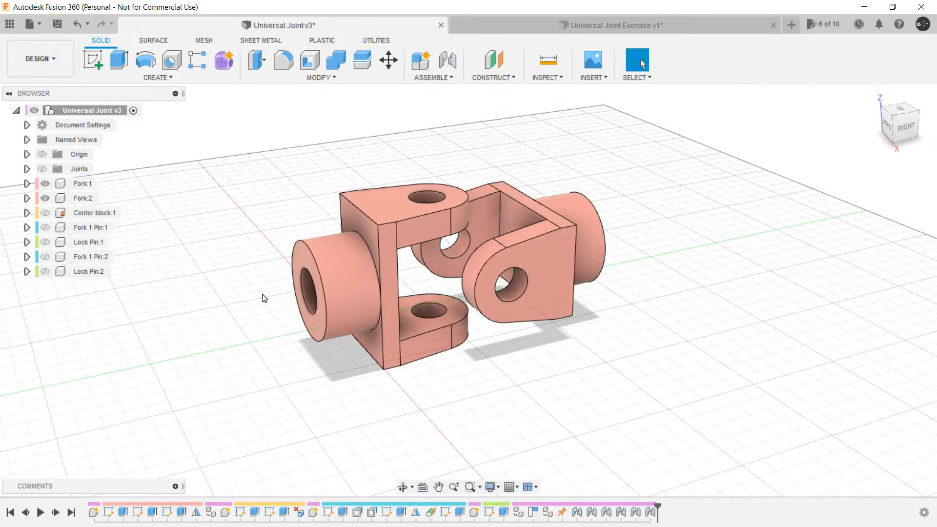
# Return to the Universal Joint Exercise v1 design, activate its top-level component and duplicate Fork:1 as a second component.
pyautogui.click(578, 23)
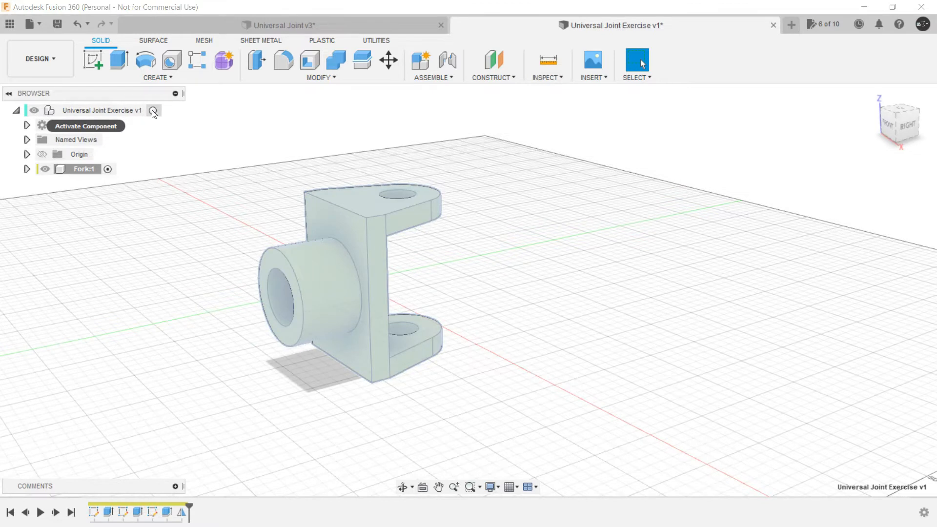
pyautogui.click(153, 111)
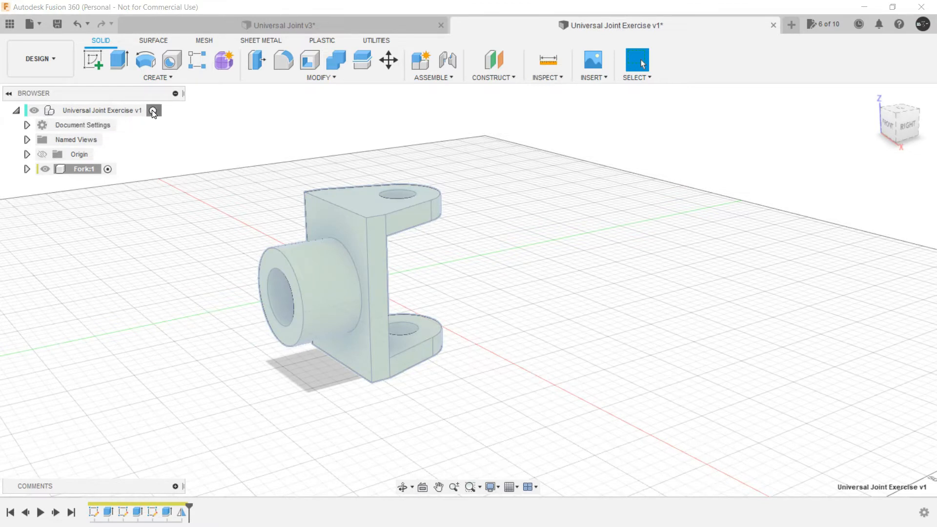
pyautogui.click(81, 171)
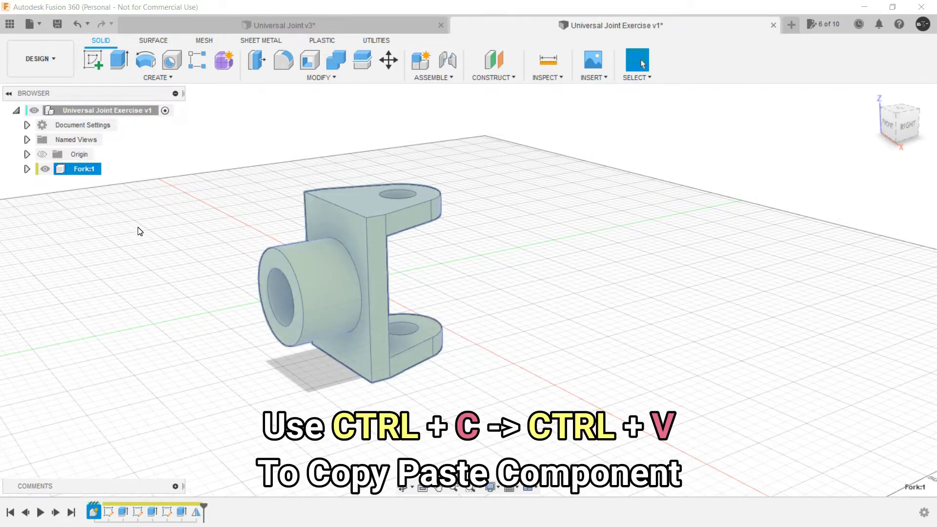
pyautogui.hotkey('ctrl', 'c')
pyautogui.hotkey('ctrl', 'v')
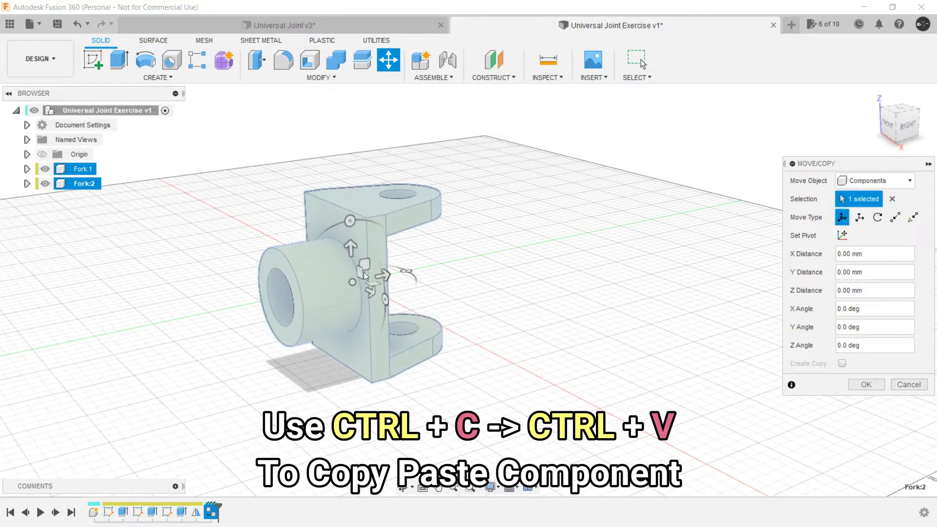
# Move the copied fork 135 mm along Y, then rotate it 180 degrees about Z and -90 degrees about Y.
pyautogui.moveTo(386, 273); pyautogui.dragTo(607, 226)
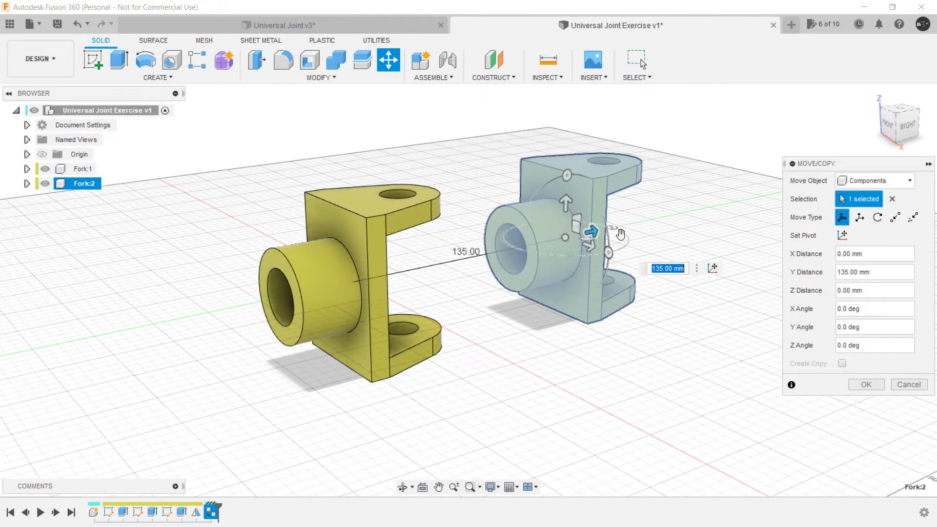
pyautogui.moveTo(616, 230); pyautogui.dragTo(498, 256)
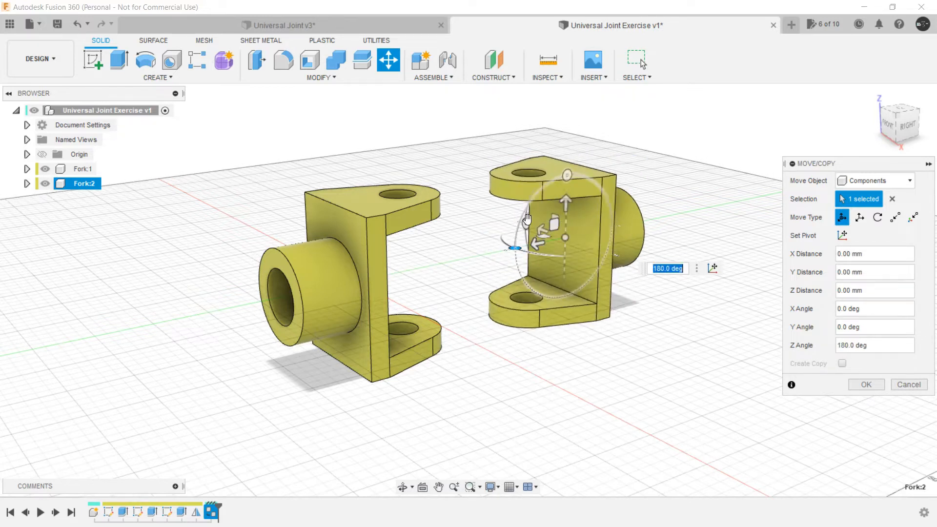
pyautogui.moveTo(529, 228); pyautogui.dragTo(566, 224)
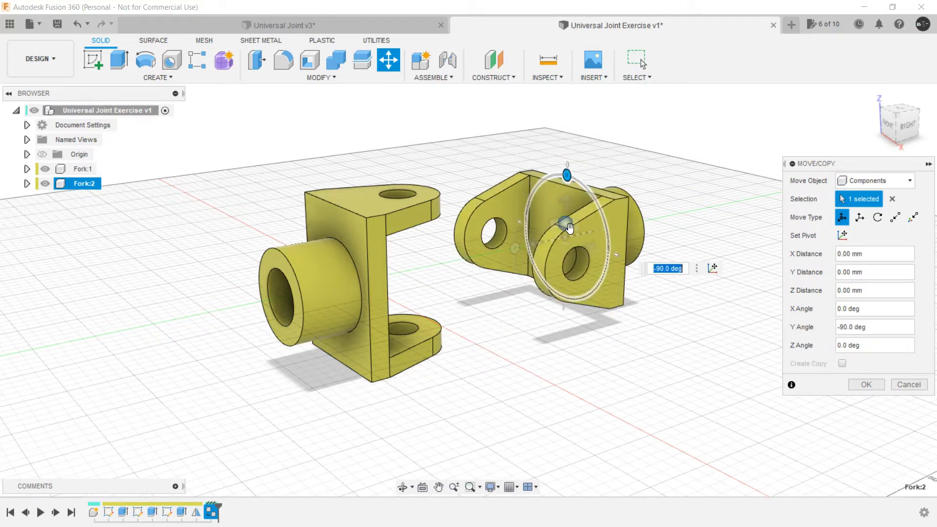
pyautogui.click(866, 384)
pyautogui.keyDown('shift'); pyautogui.moveTo(660, 388); pyautogui.dragTo(614, 406, button='middle'); pyautogui.keyUp('shift')
pyautogui.keyDown('shift'); pyautogui.moveTo(450, 392); pyautogui.dragTo(493, 369, button='middle'); pyautogui.keyUp('shift')
pyautogui.keyDown('shift'); pyautogui.moveTo(565, 383); pyautogui.dragTo(536, 389, button='middle'); pyautogui.keyUp('shift')
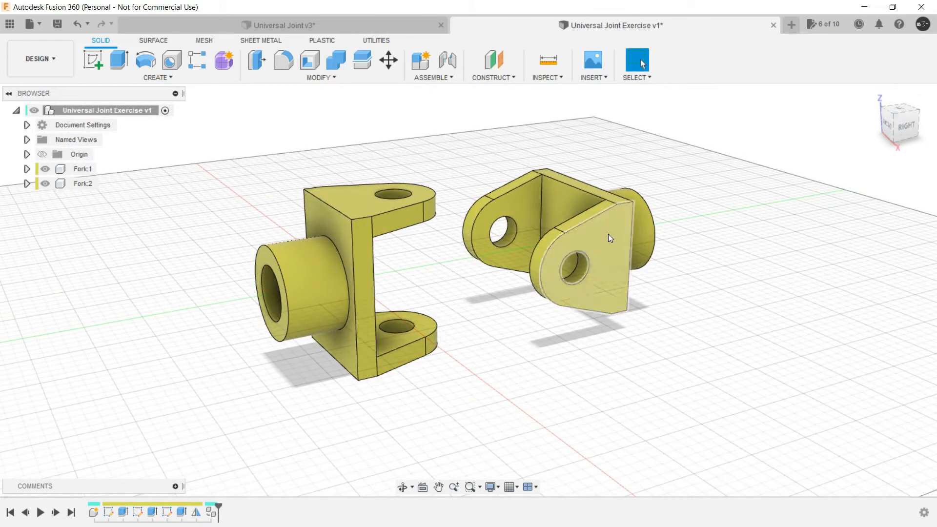
pyautogui.scroll(1, 479, 387)
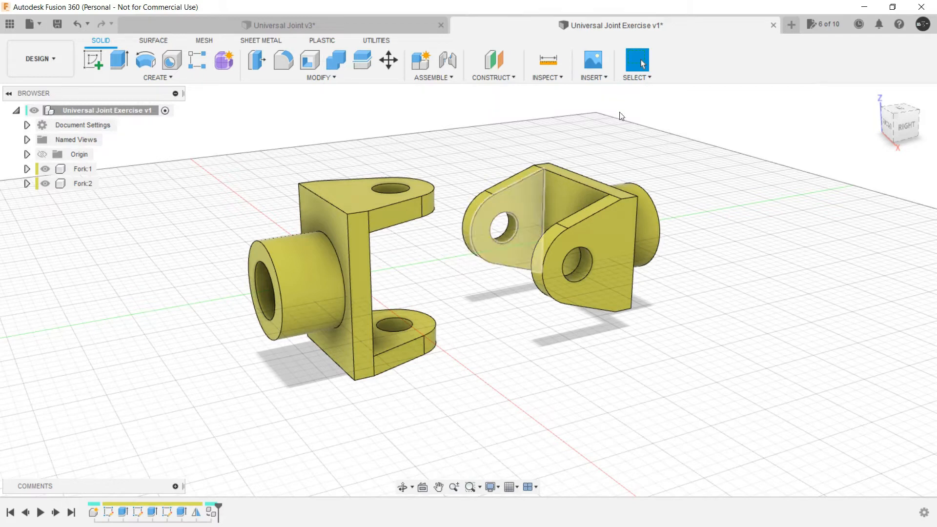
pyautogui.click(554, 81)
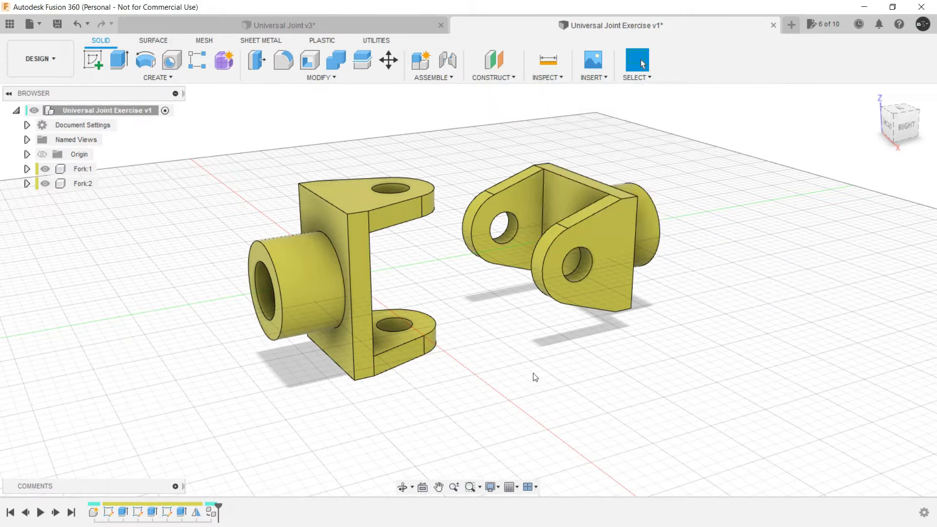
# Switch to the Universal Joint v3 design, show the Center block component and examine how it sits between the forks.
pyautogui.click(323, 22)
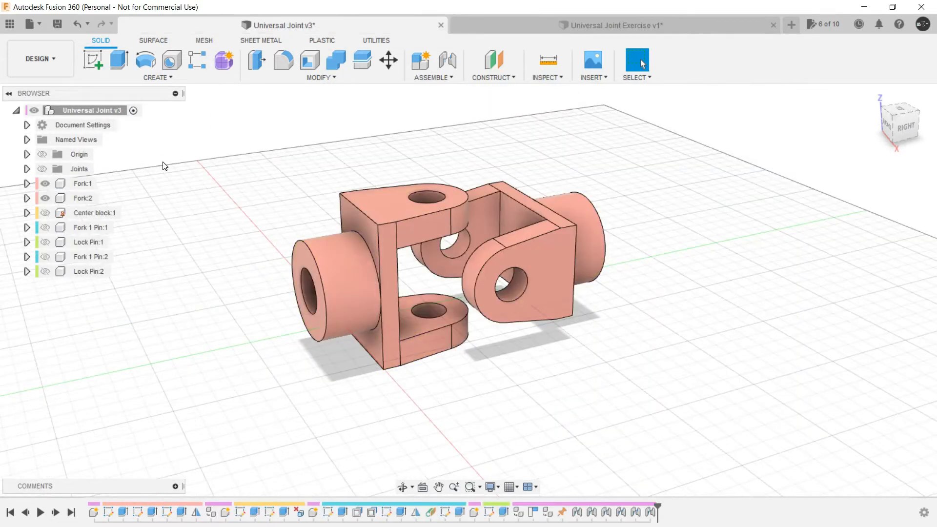
pyautogui.click(45, 213)
pyautogui.moveTo(230, 361); pyautogui.dragTo(266, 345)
pyautogui.click(637, 59)
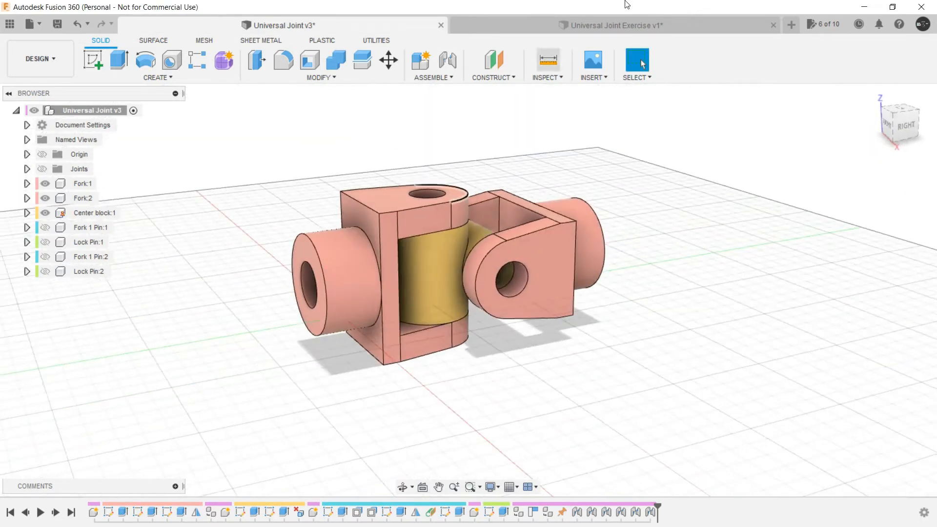
# Return to the Universal Joint Exercise v1 design and create an active internal component named Center Block.
pyautogui.click(559, 25)
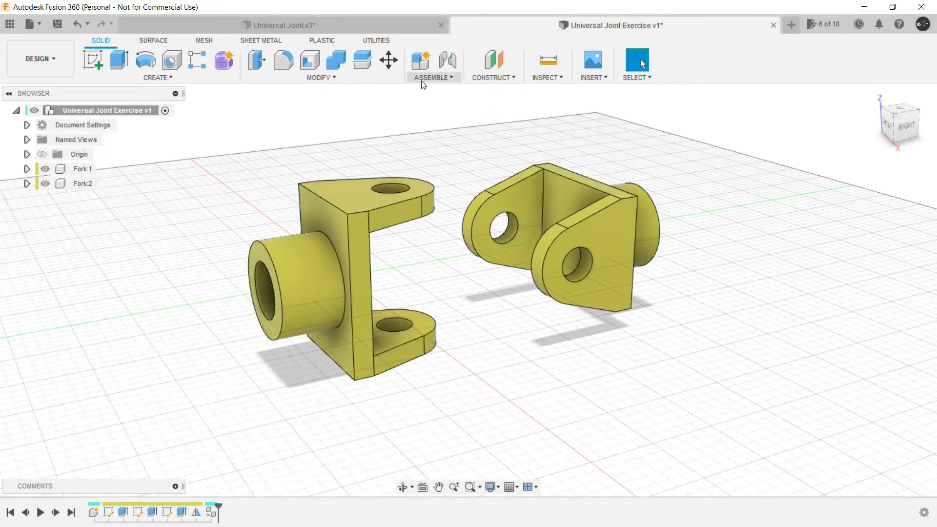
pyautogui.click(428, 77)
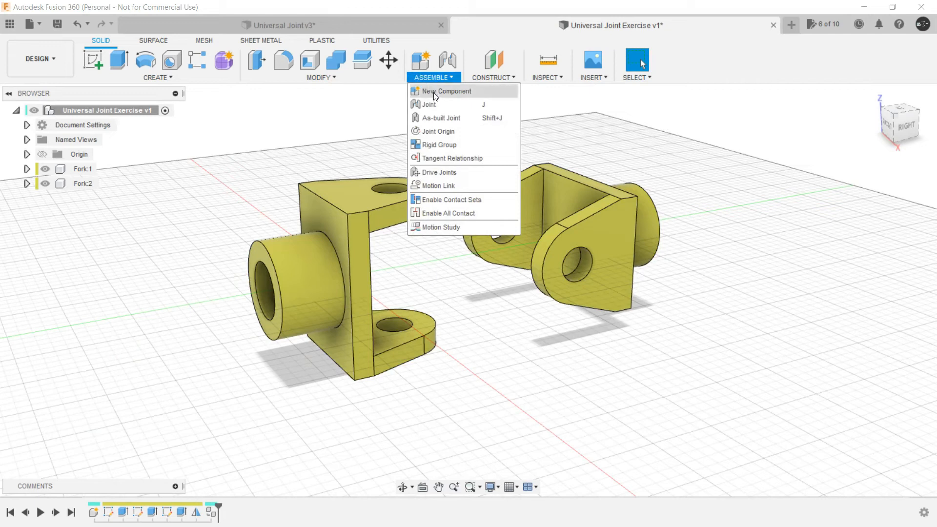
pyautogui.click(442, 91)
pyautogui.click(786, 236)
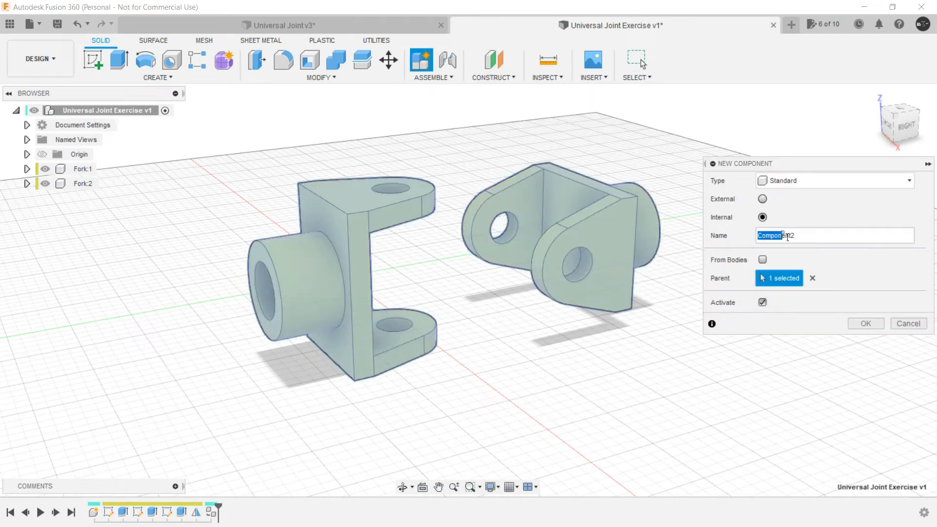
pyautogui.write('C')
pyautogui.press('Return')
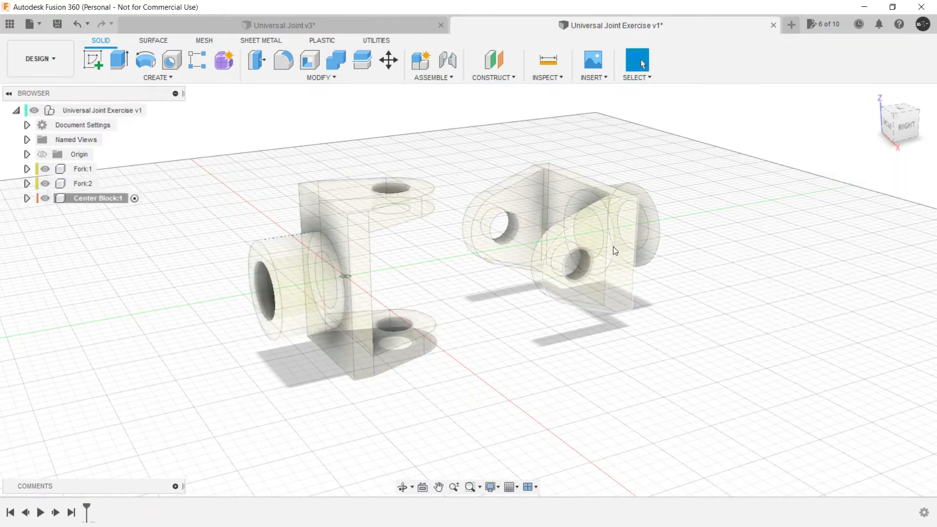
# Sketch two concentric circles on the inner face of Fork:1's lower arm, about 41.23 mm to match its rounded end and 18 mm matching its hole.
pyautogui.scroll(2, 409, 314)
pyautogui.scroll(2, 419, 327)
pyautogui.click(426, 337)
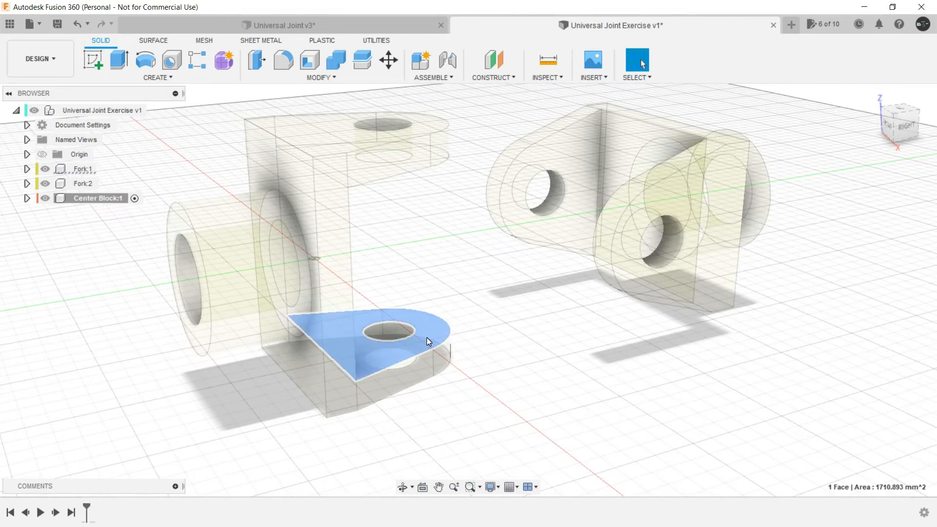
pyautogui.press('c')
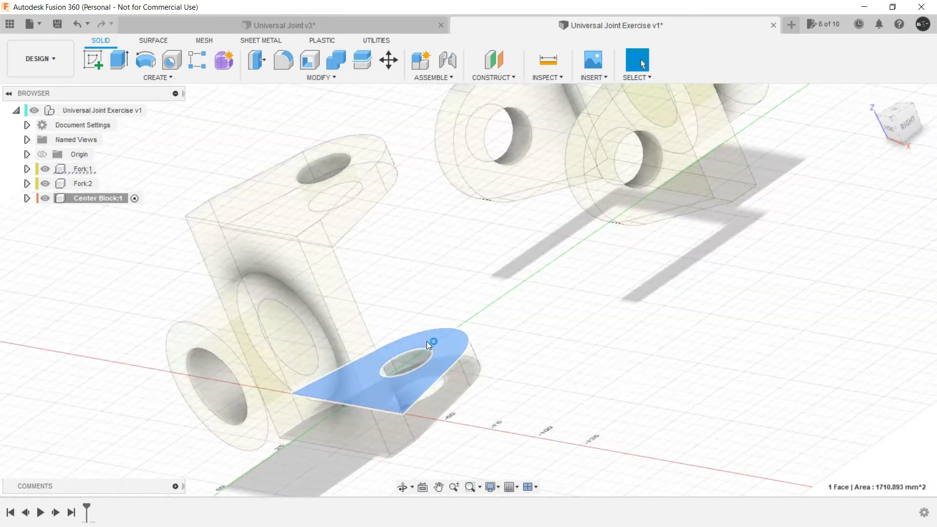
pyautogui.click(433, 317)
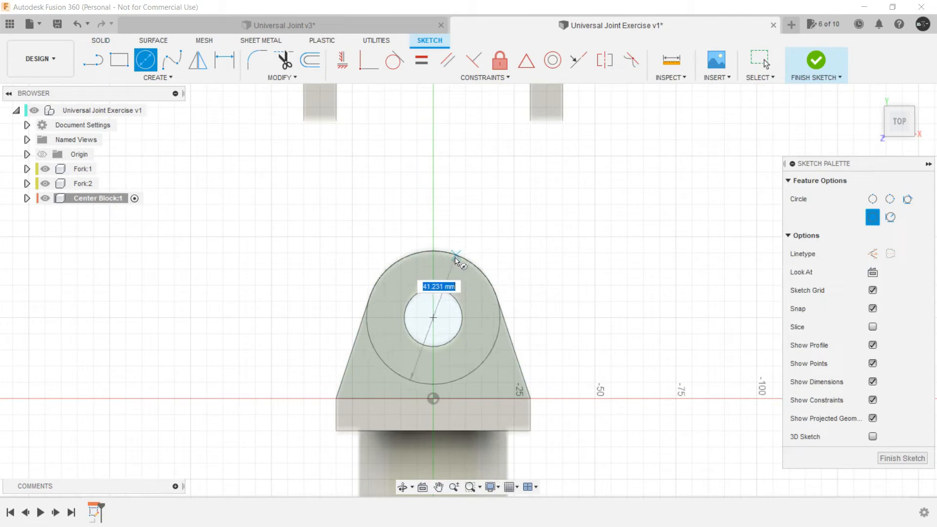
pyautogui.scroll(4, 456, 260)
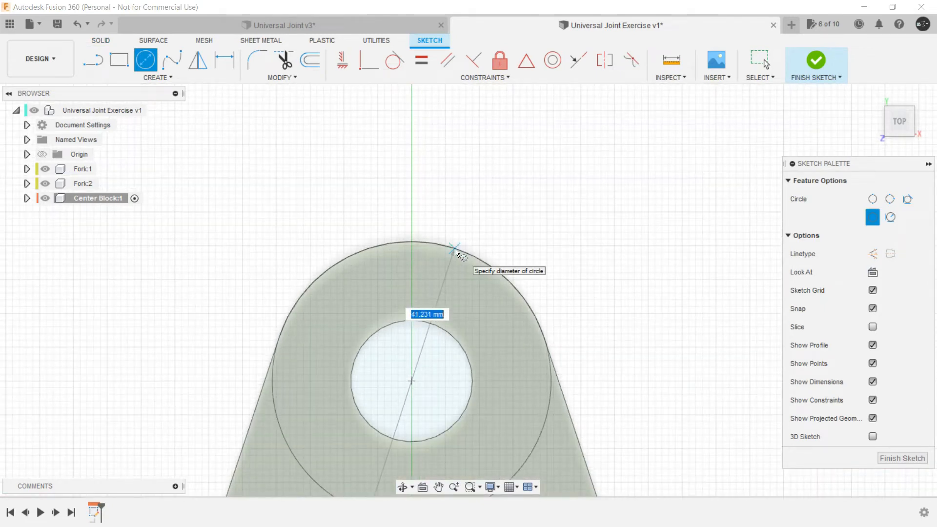
pyautogui.click(454, 250)
pyautogui.click(412, 382)
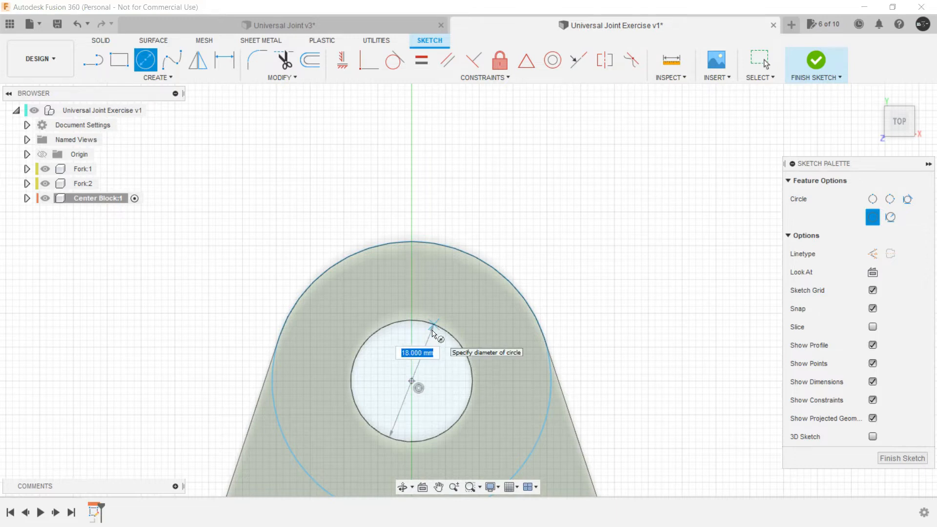
pyautogui.click(432, 332)
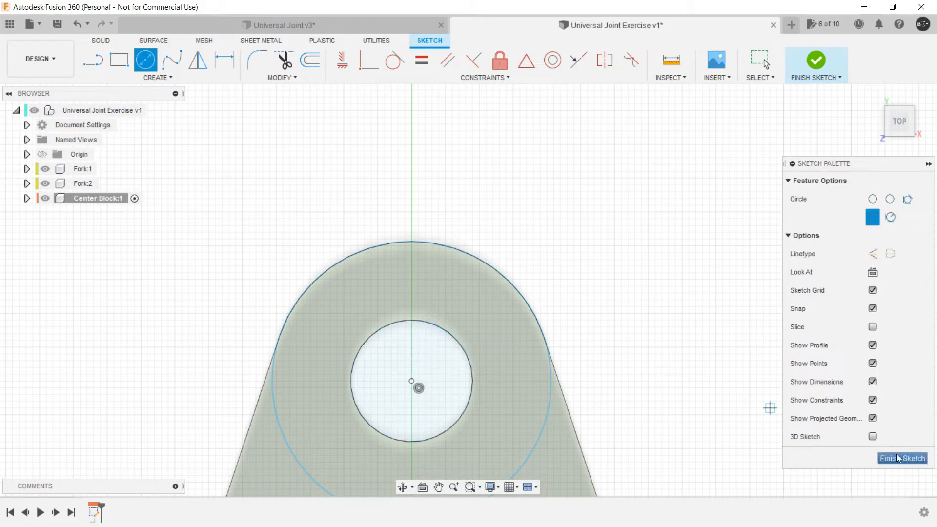
pyautogui.click(898, 457)
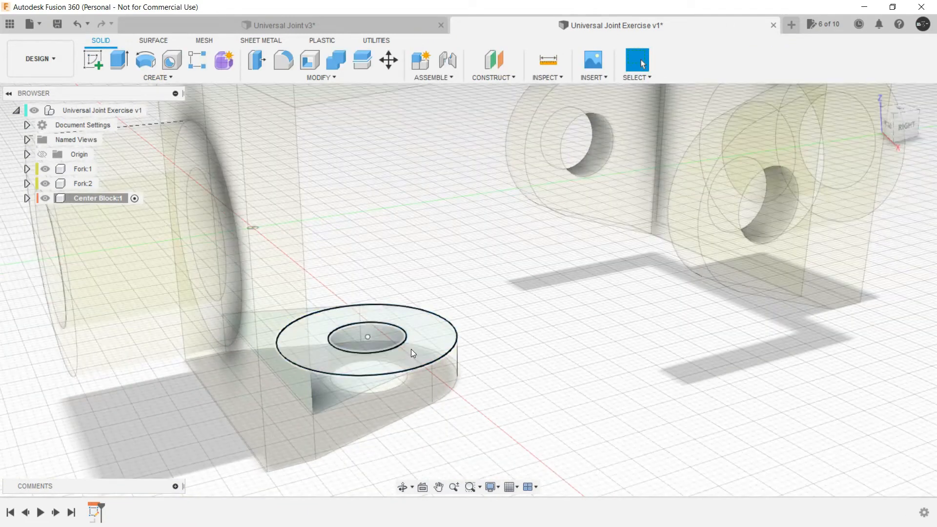
# Extrude the ring profile as a new body up to the inner face of Fork:1's upper arm, using the To Object extent.
pyautogui.click(411, 349)
pyautogui.rightClick(411, 349)
pyautogui.click(435, 333)
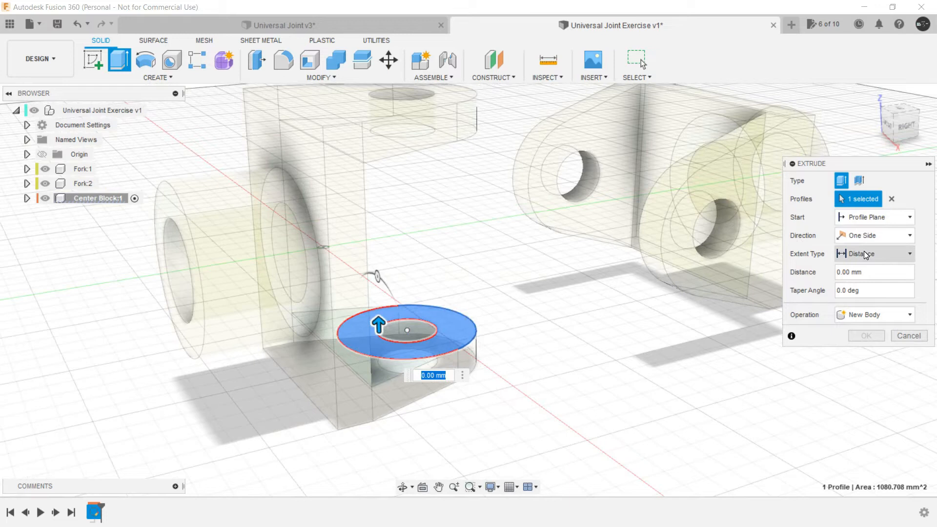
pyautogui.click(864, 254)
pyautogui.click(859, 282)
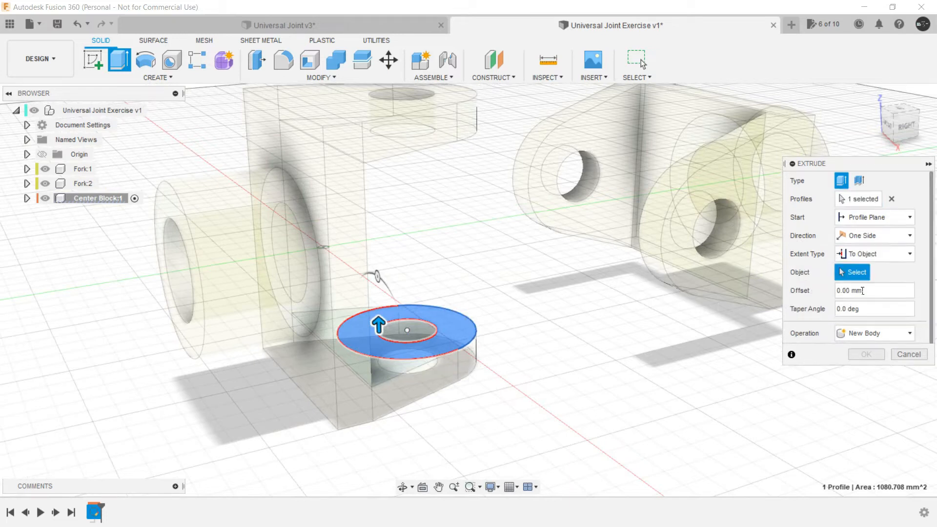
pyautogui.keyDown('shift'); pyautogui.moveTo(484, 273); pyautogui.dragTo(450, 136, button='middle'); pyautogui.keyUp('shift')
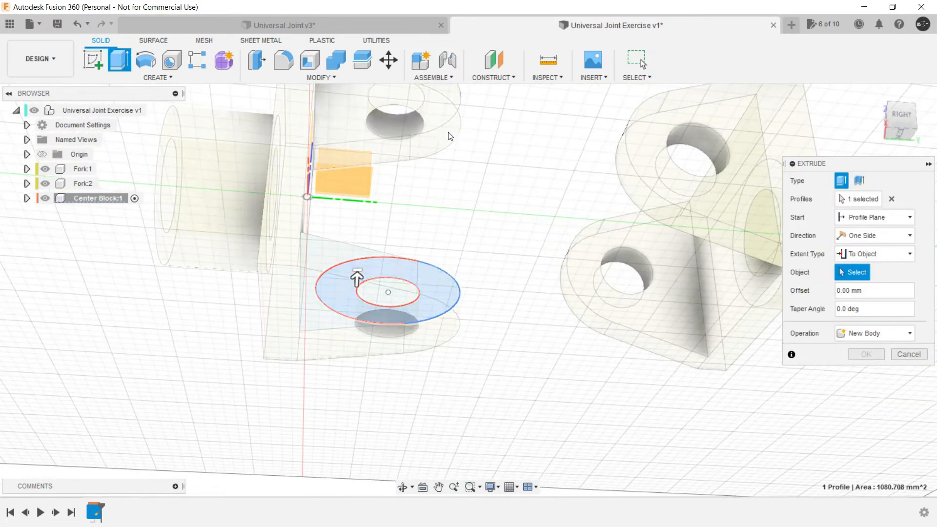
pyautogui.click(446, 130)
pyautogui.keyDown('shift'); pyautogui.moveTo(510, 189); pyautogui.dragTo(532, 280, button='middle'); pyautogui.keyUp('shift')
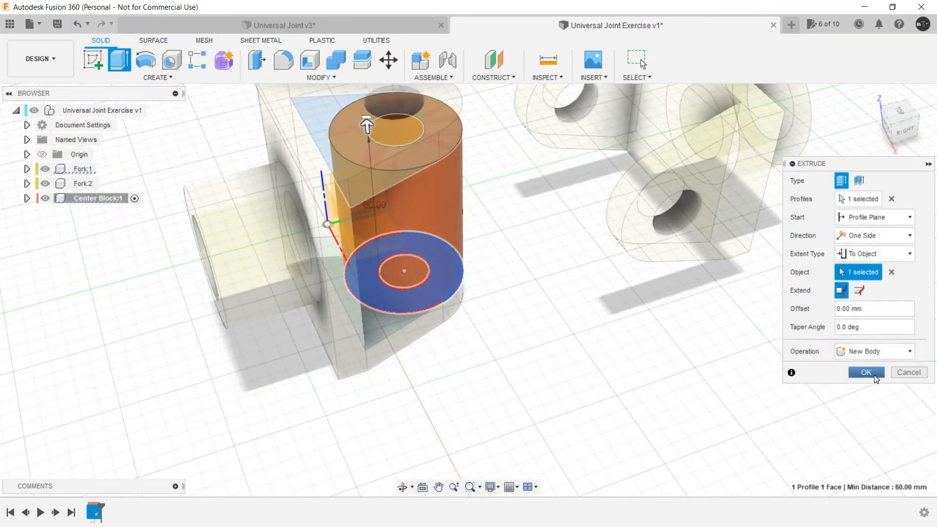
pyautogui.click(866, 373)
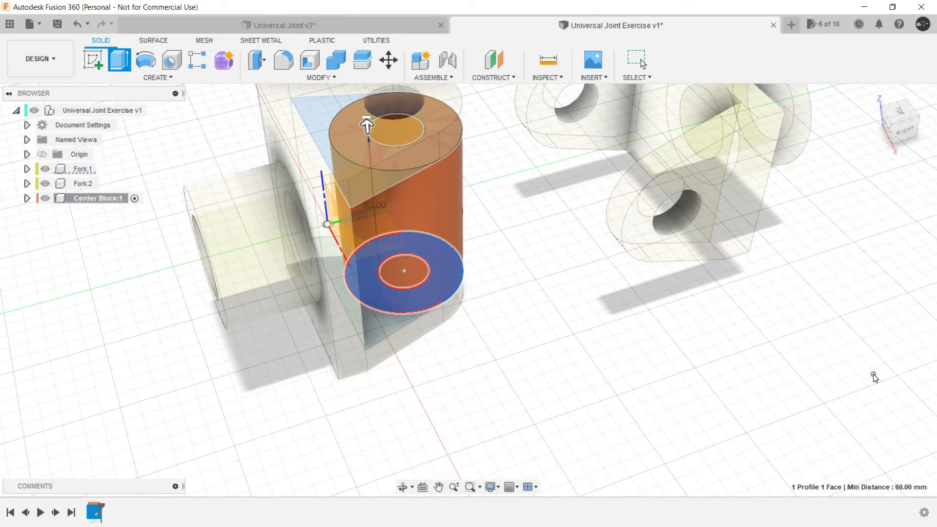
pyautogui.moveTo(561, 346)
pyautogui.keyDown('shift'); pyautogui.mouseDown(button='middle')
pyautogui.moveTo(560, 335)
pyautogui.moveTo(545, 337)
pyautogui.mouseUp(button='middle'); pyautogui.keyUp('shift')
pyautogui.scroll(-1, 545, 338)
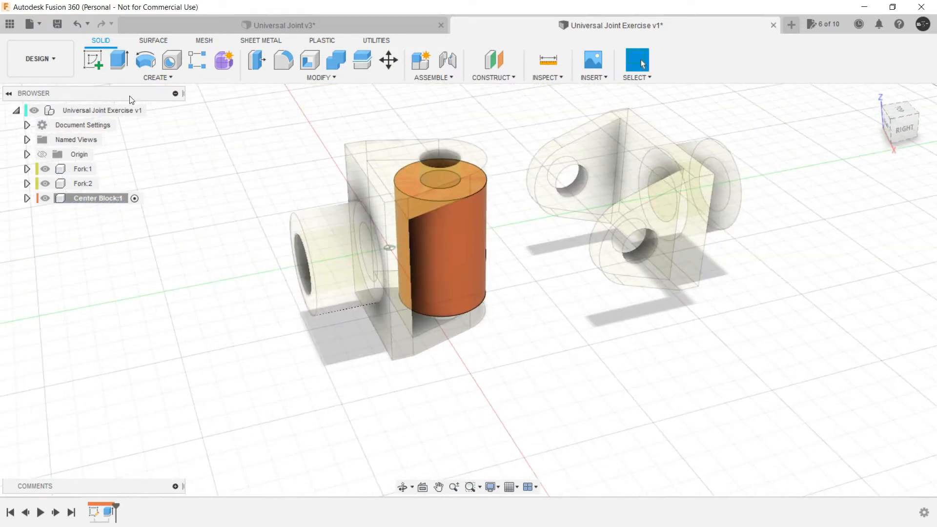
# Activate the top-level component and examine the cylindrical center block between the arms of Fork:1 and its position relative to Fork:2.
pyautogui.click(151, 112)
pyautogui.click(207, 177)
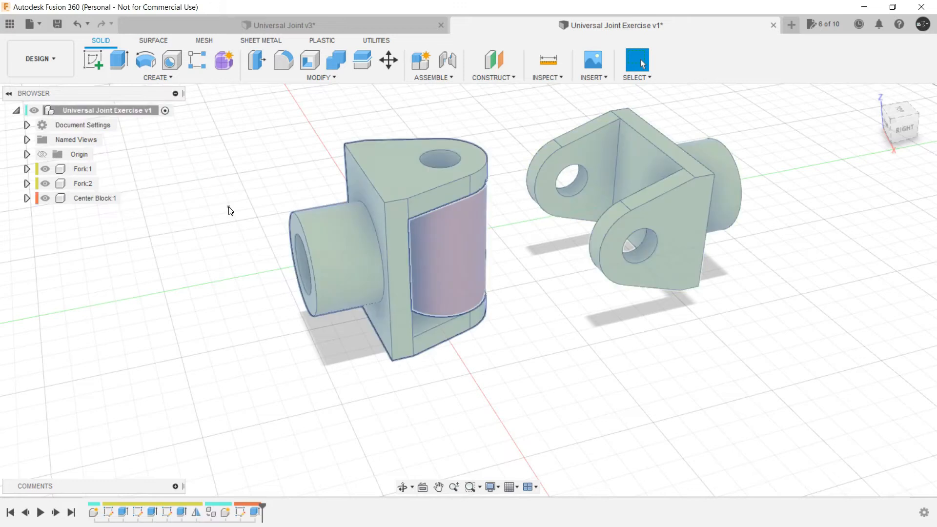
pyautogui.keyDown('shift'); pyautogui.moveTo(513, 341); pyautogui.dragTo(481, 332, button='middle'); pyautogui.keyUp('shift')
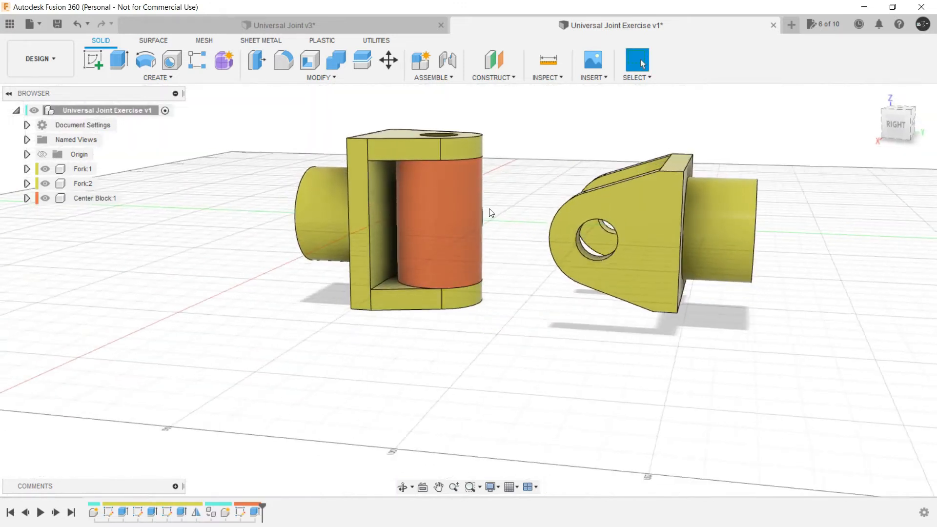
pyautogui.scroll(3, 489, 211)
pyautogui.keyDown('shift'); pyautogui.moveTo(496, 219); pyautogui.dragTo(524, 291, button='middle'); pyautogui.keyUp('shift')
pyautogui.scroll(-2, 519, 231)
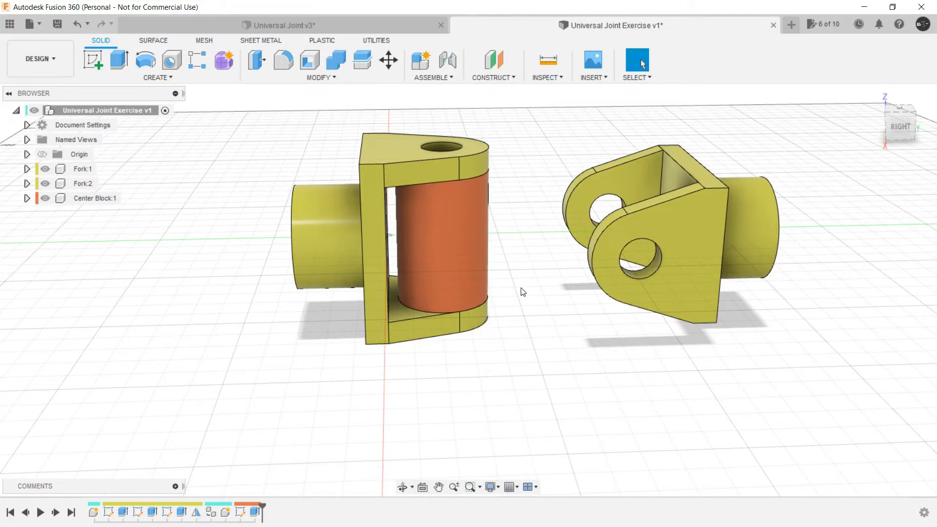
# Activate the Center Block component for further editing.
pyautogui.click(127, 198)
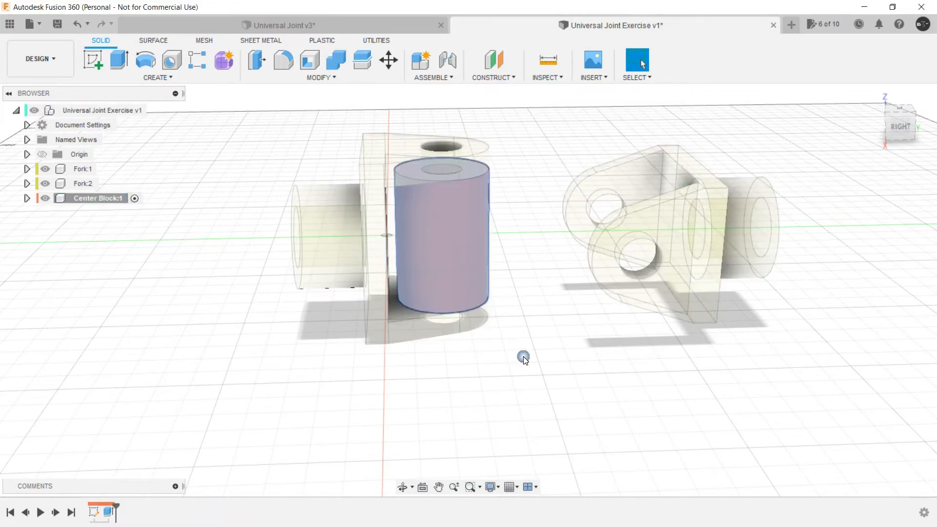
pyautogui.click(523, 357)
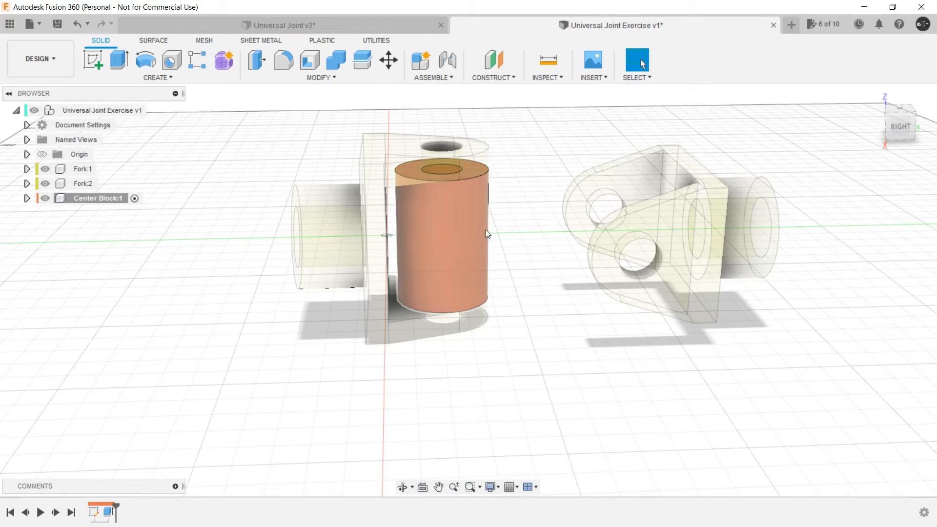
pyautogui.scroll(-2, 223, 264)
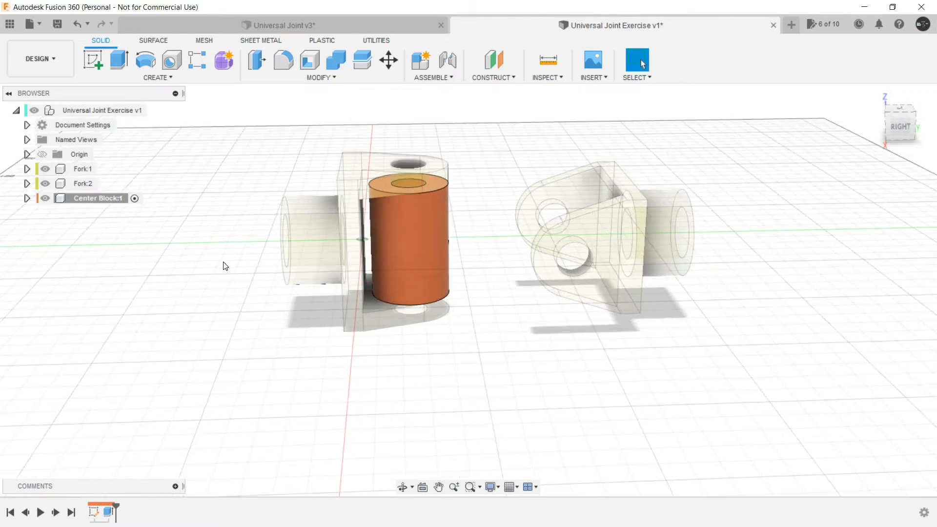
# On the vertical YZ origin plane, sketch a circle about 35.66 mm in diameter on the joint's axis, between the center cylinder and Fork:2.
pyautogui.moveTo(226, 272); pyautogui.dragTo(218, 293, button='middle')
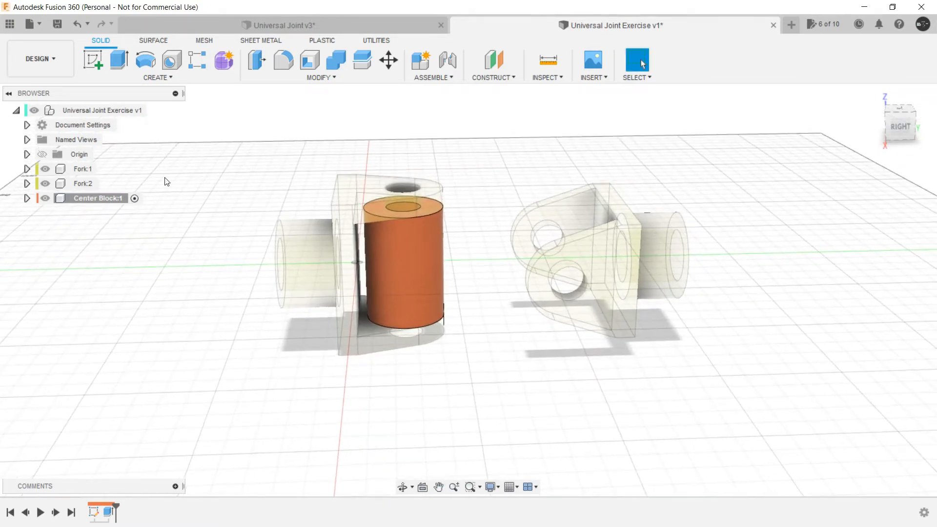
pyautogui.click(90, 63)
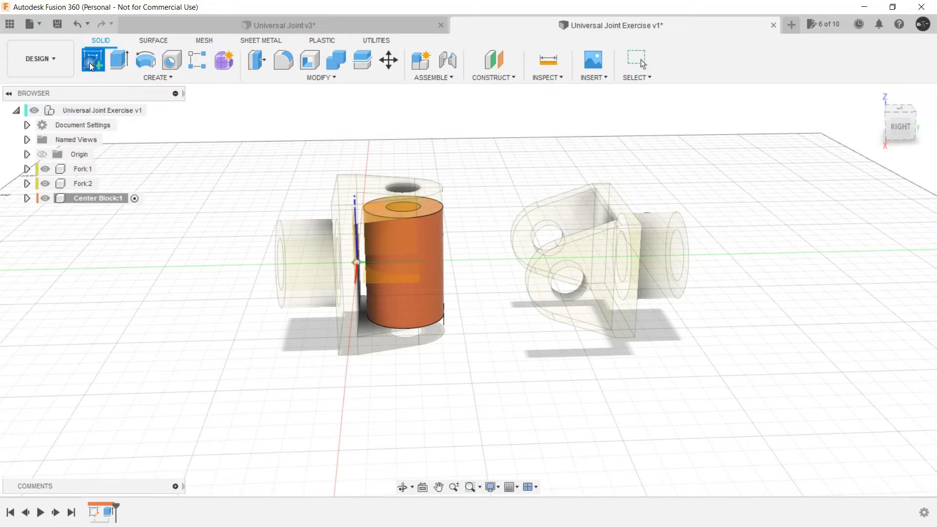
pyautogui.click(416, 238)
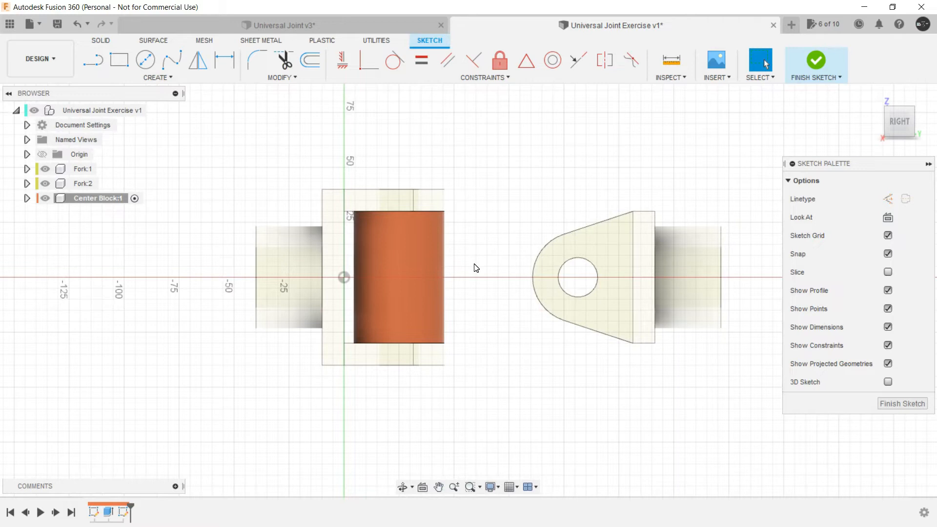
pyautogui.press('c')
pyautogui.scroll(3, 459, 283)
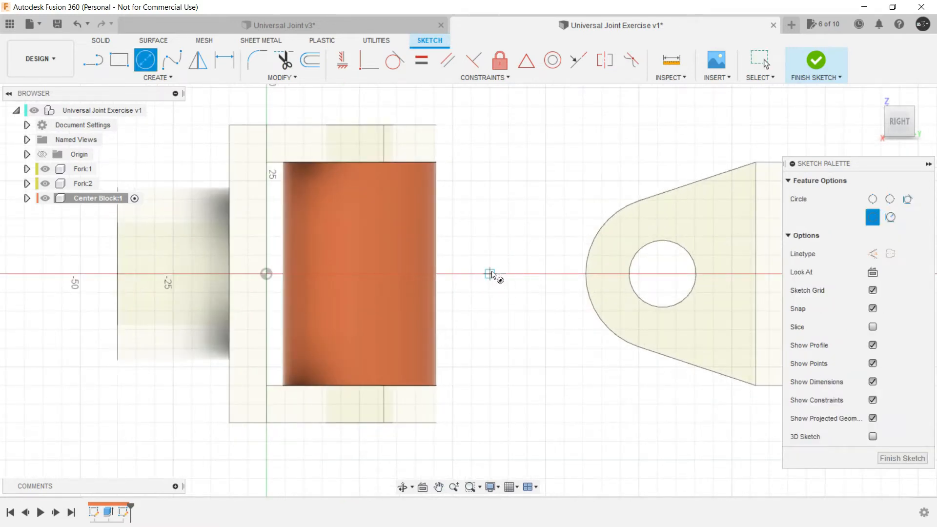
pyautogui.click(489, 263)
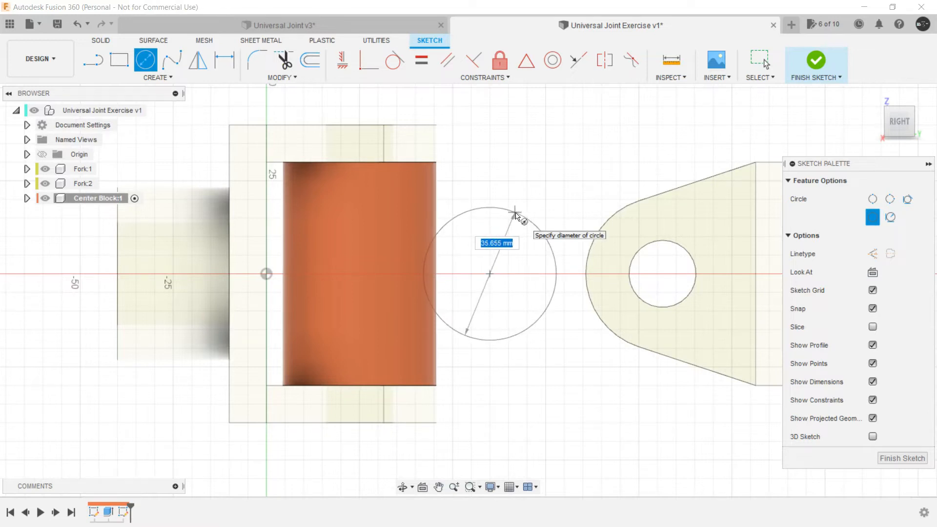
pyautogui.click(516, 213)
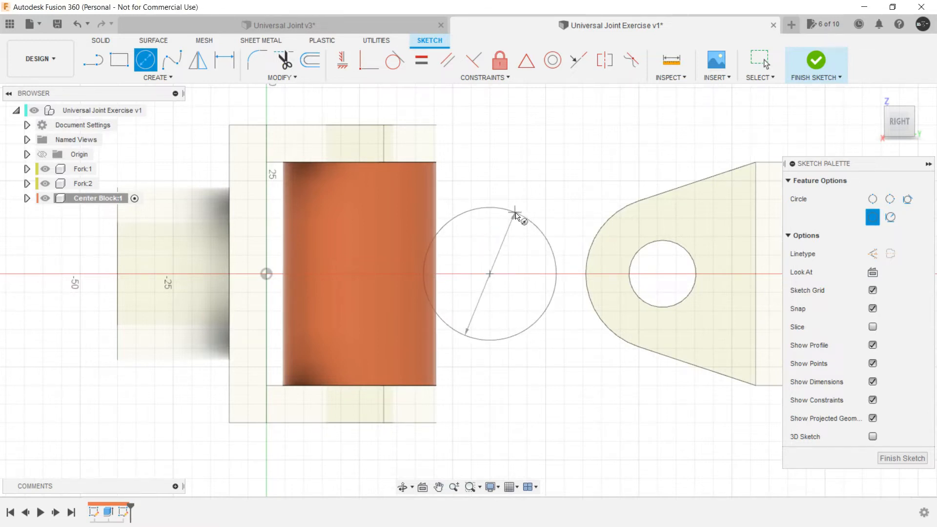
# Add a concentric circle 18 mm in diameter inside the first one and finish the sketch.
pyautogui.click(490, 274)
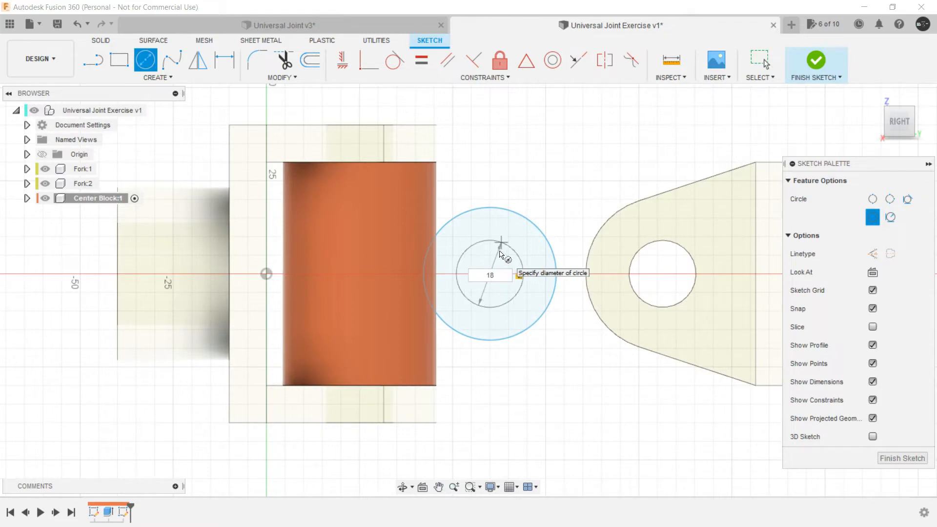
pyautogui.press('Return')
pyautogui.press('Return')
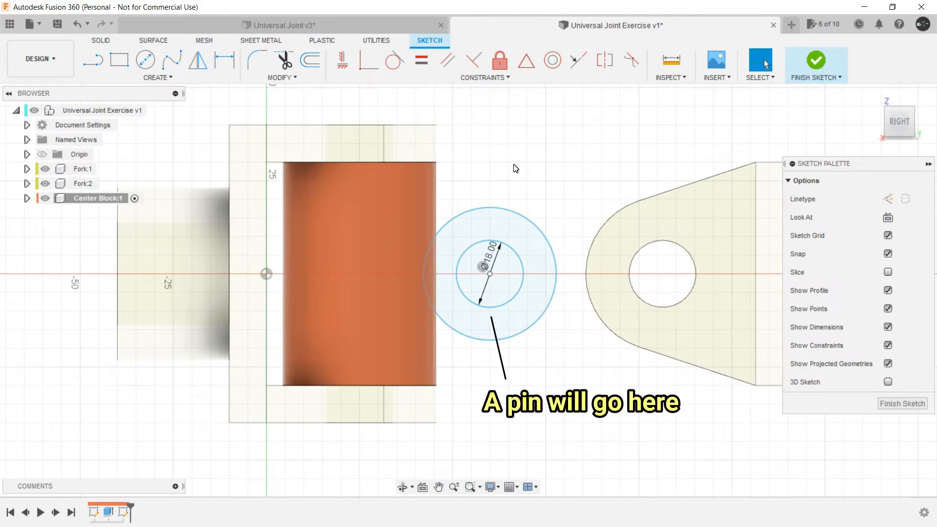
pyautogui.click(902, 403)
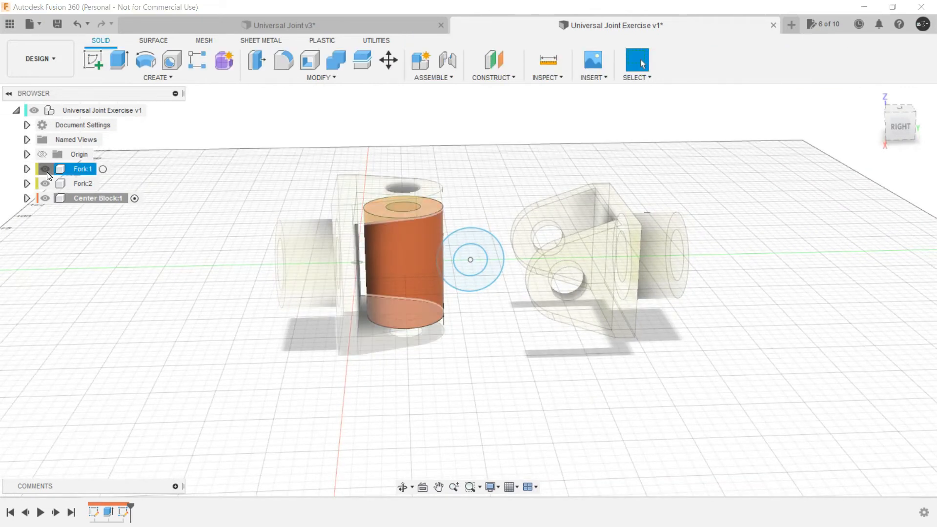
# Hide Fork:1 and Fork:2 so that only the Center Block and its circle sketch are shown.
pyautogui.click(46, 169)
pyautogui.click(46, 183)
pyautogui.keyDown('shift'); pyautogui.moveTo(181, 293); pyautogui.dragTo(223, 290, button='middle'); pyautogui.keyUp('shift')
pyautogui.scroll(3, 438, 207)
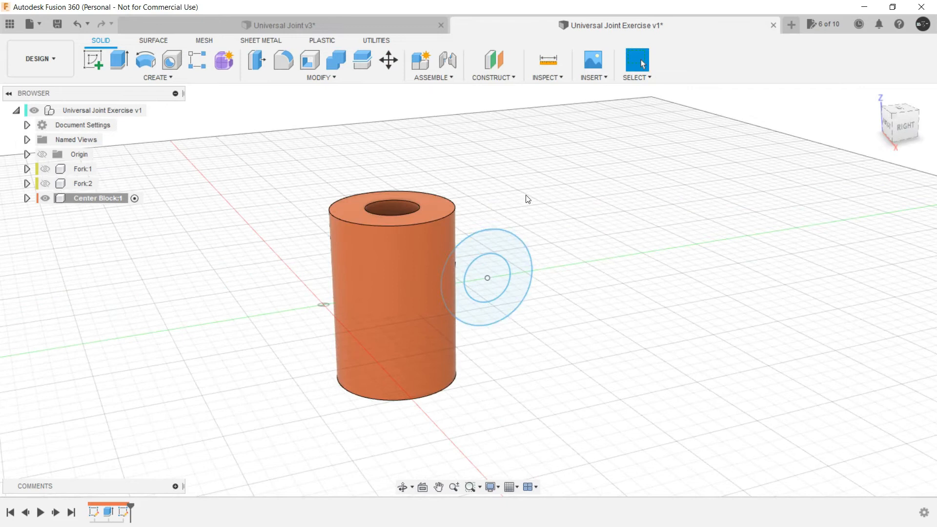
# Measure the height of the Center Block's vertical cylinder between its top and bottom outer edges.
pyautogui.click(548, 63)
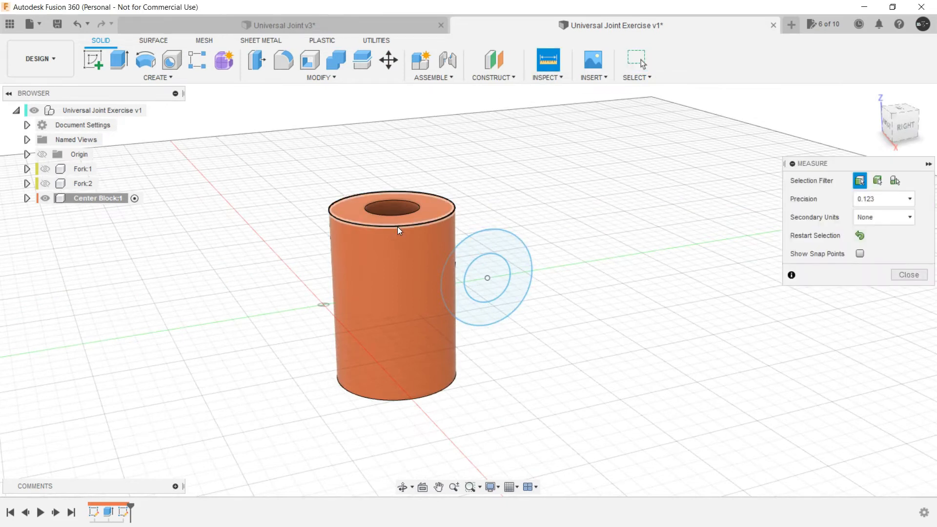
pyautogui.click(398, 226)
pyautogui.click(363, 391)
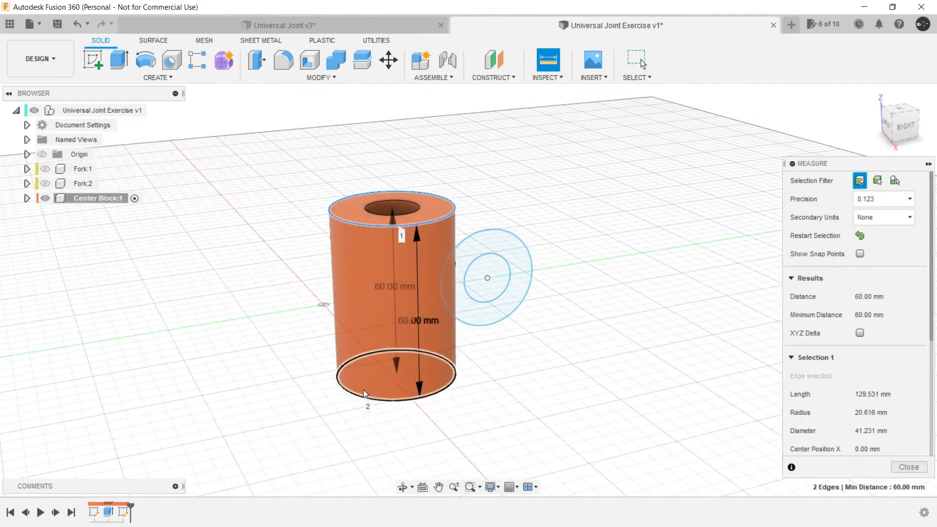
pyautogui.scroll(1, 261, 297)
pyautogui.click(260, 292)
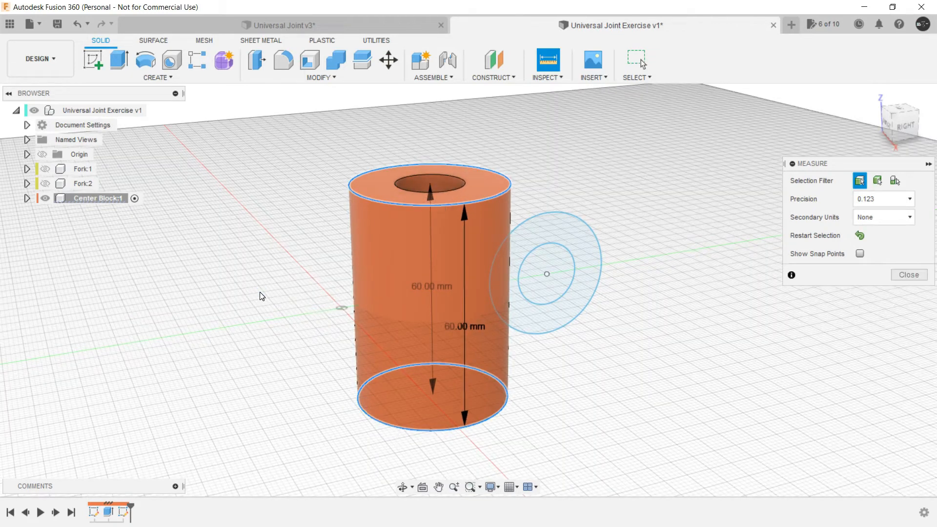
pyautogui.scroll(1, 259, 291)
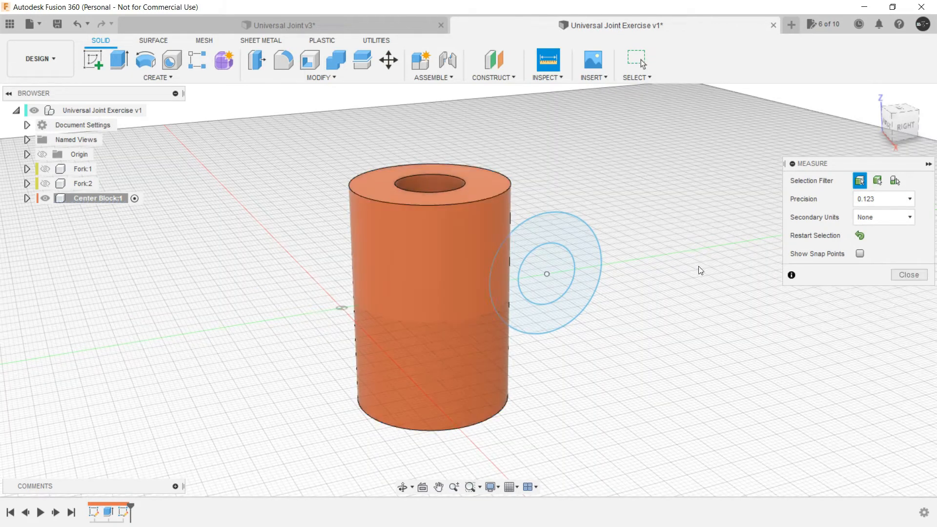
# Extrude the ring profile symmetrically by 60/2 mm per side and join it to the Center Block's vertical cylinder.
pyautogui.click(572, 233)
pyautogui.rightClick(572, 234)
pyautogui.click(603, 220)
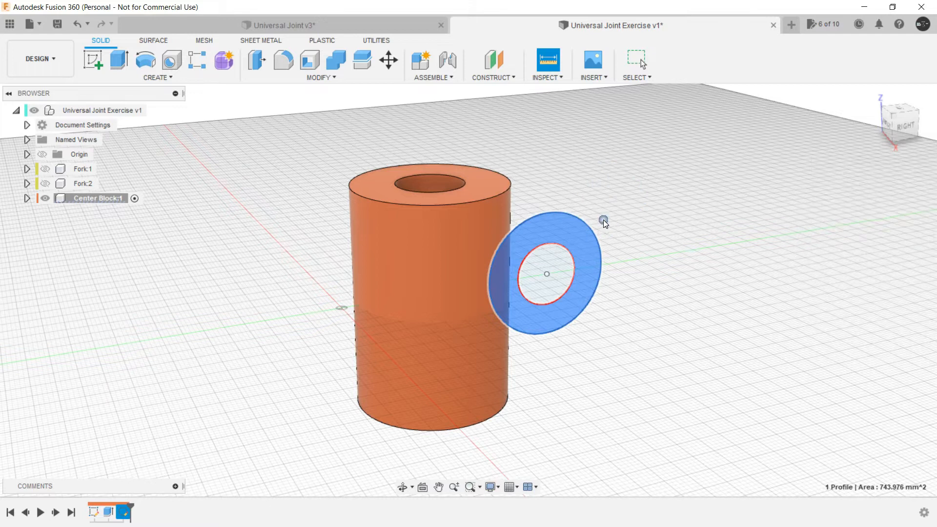
pyautogui.click(882, 235)
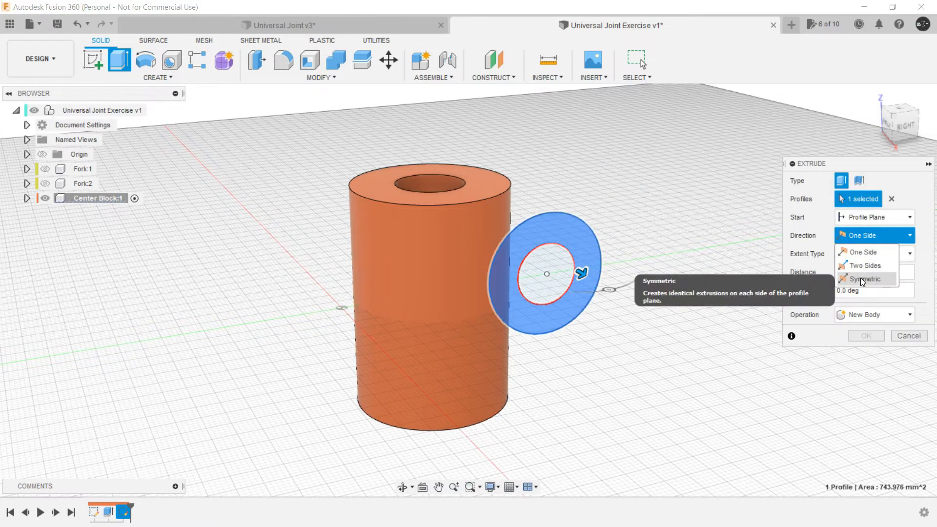
pyautogui.click(858, 281)
pyautogui.keyDown('shift'); pyautogui.moveTo(611, 386); pyautogui.dragTo(640, 392, button='middle'); pyautogui.keyUp('shift')
pyautogui.write('60/2')
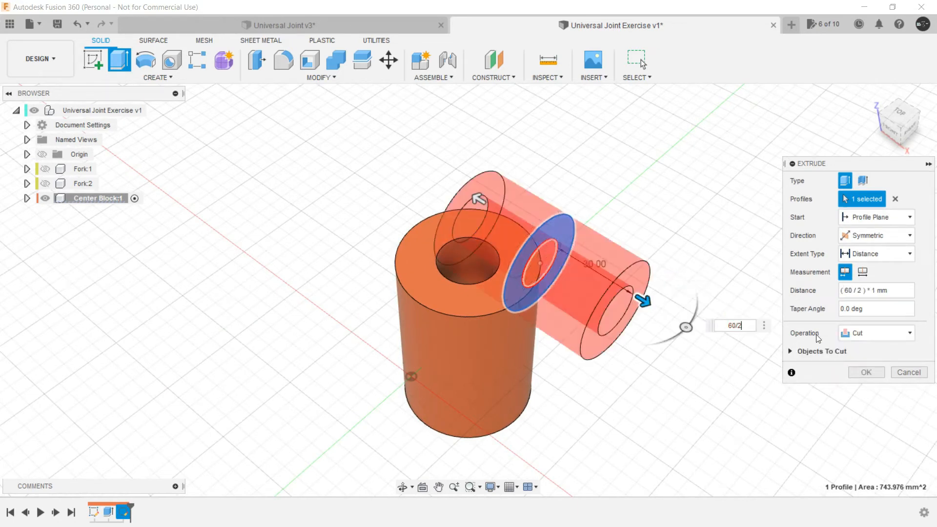
pyautogui.click(860, 335)
pyautogui.click(853, 349)
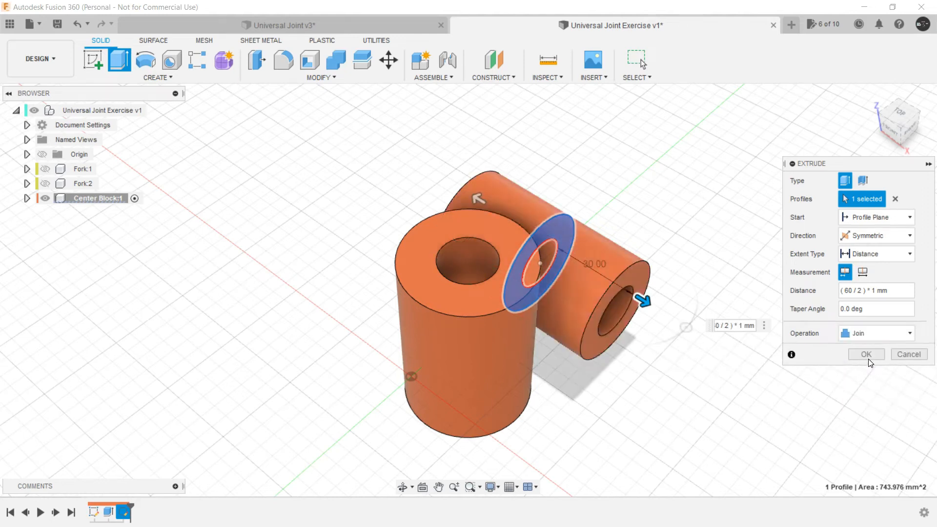
pyautogui.click(866, 354)
# Show Fork:1 and Fork:2 again and activate the top-level Universal Joint Exercise component.
pyautogui.keyDown('shift'); pyautogui.moveTo(763, 362); pyautogui.dragTo(685, 320, button='middle'); pyautogui.keyUp('shift')
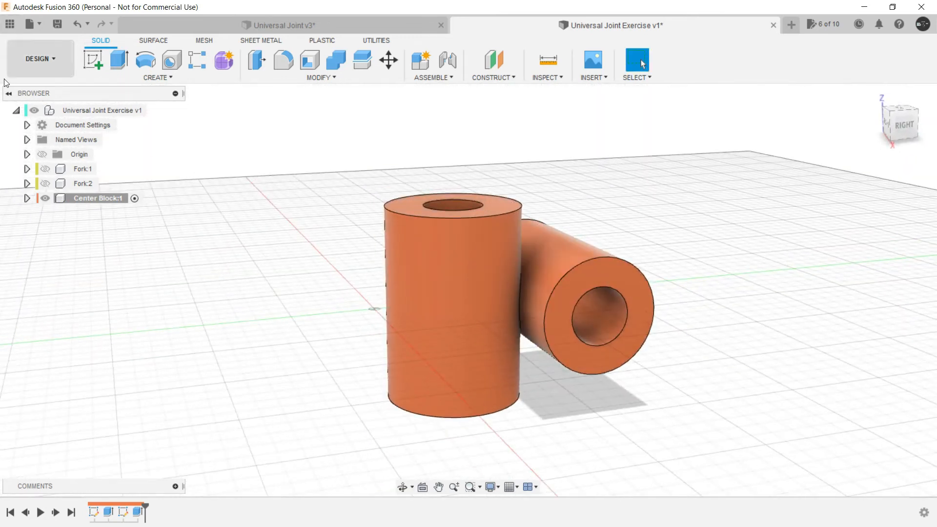
pyautogui.click(45, 169)
pyautogui.click(45, 183)
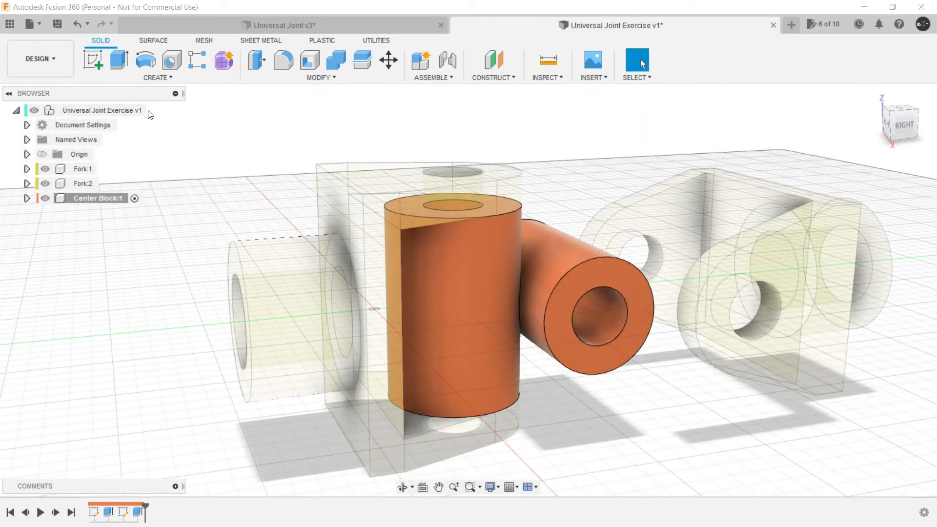
pyautogui.doubleClick(140, 109)
pyautogui.keyDown('shift'); pyautogui.moveTo(238, 186); pyautogui.dragTo(240, 207, button='middle'); pyautogui.keyUp('shift')
pyautogui.scroll(-5, 239, 206)
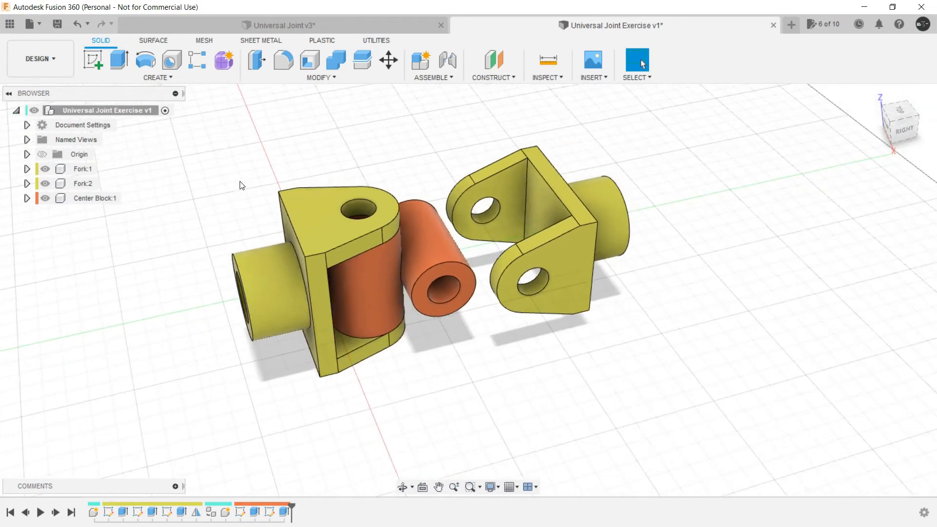
# In the Universal Joint v3 reference design, show Fork 1 Pin:1 and examine how it sits in the fork and center block.
pyautogui.click(308, 26)
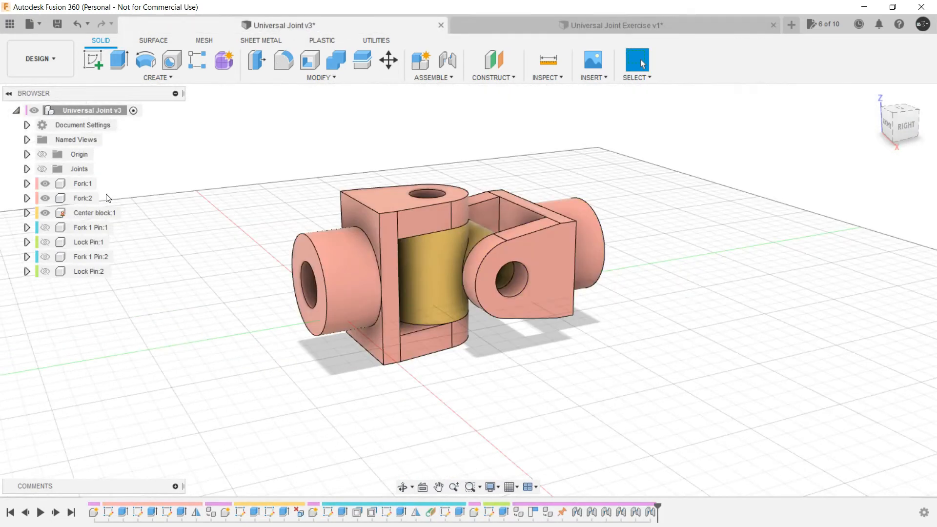
pyautogui.click(45, 227)
pyautogui.keyDown('shift'); pyautogui.moveTo(211, 208); pyautogui.dragTo(226, 223, button='middle'); pyautogui.keyUp('shift')
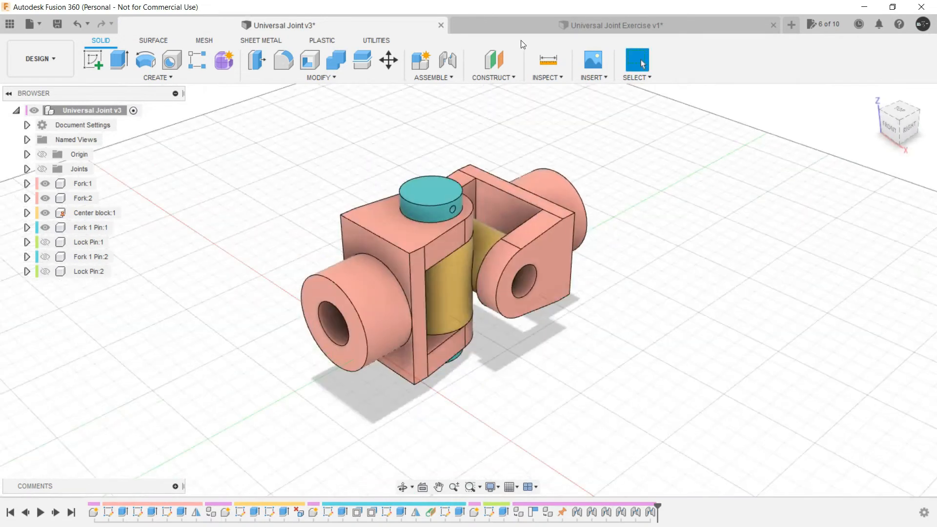
# Return to the Universal Joint Exercise design and create a new internal, activated component named "Fork 1 Pin".
pyautogui.click(532, 26)
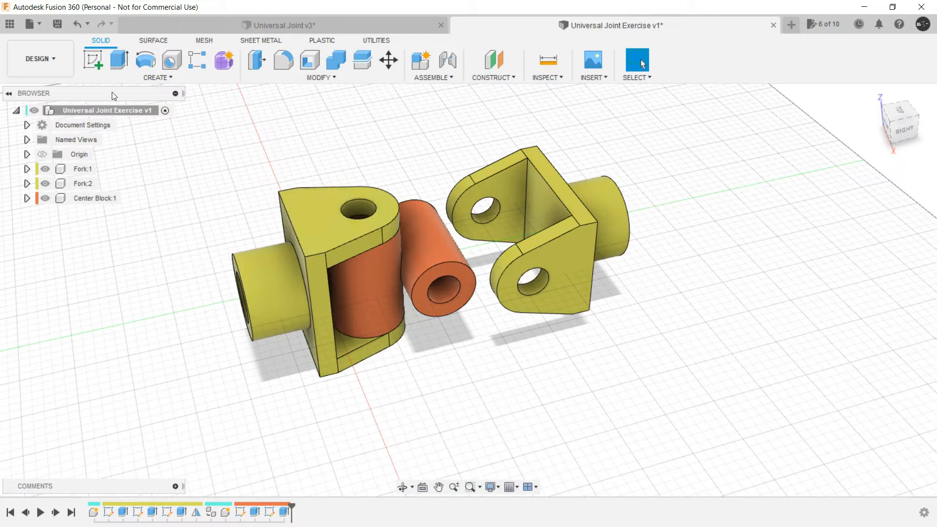
pyautogui.click(432, 77)
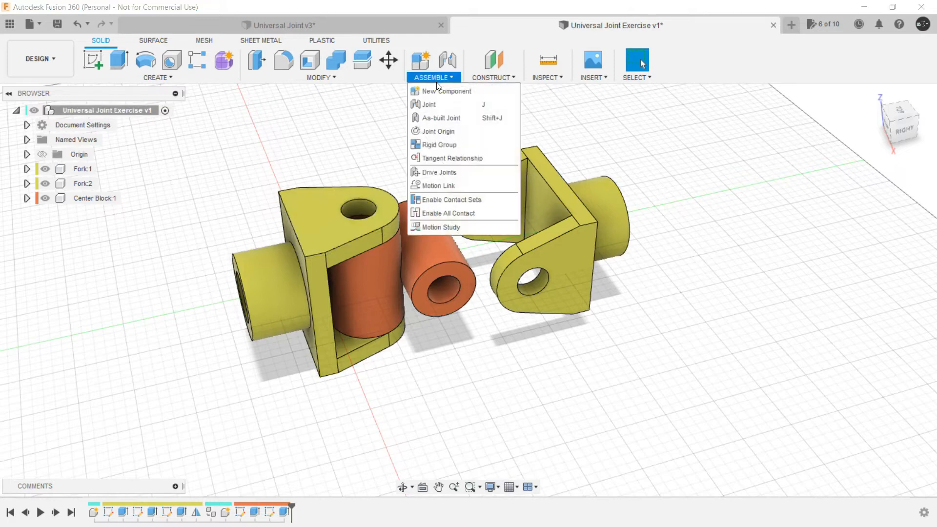
pyautogui.click(445, 91)
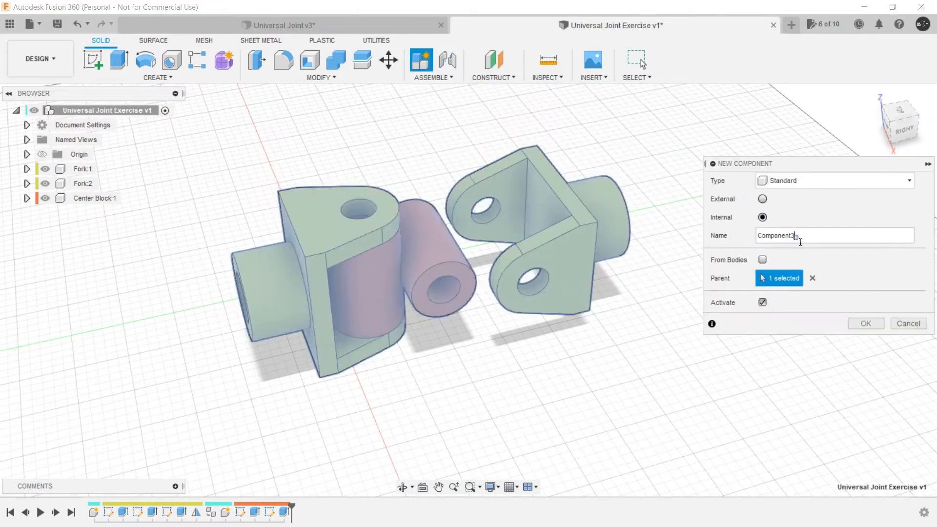
pyautogui.doubleClick(800, 242)
pyautogui.write('Fo')
pyautogui.click(864, 322)
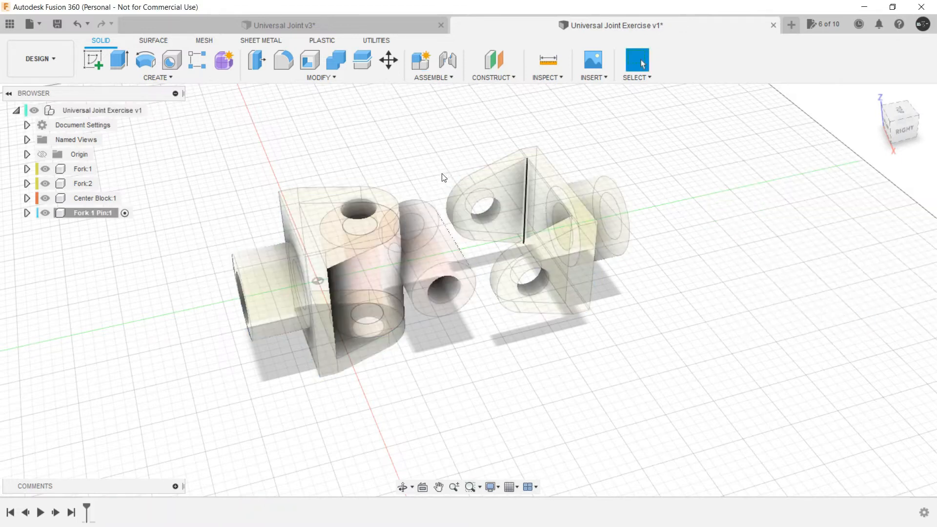
# Sketch a circle on the top face of Fork:1's upper arm, concentric with its hole and matching the hole's diameter.
pyautogui.click(327, 223)
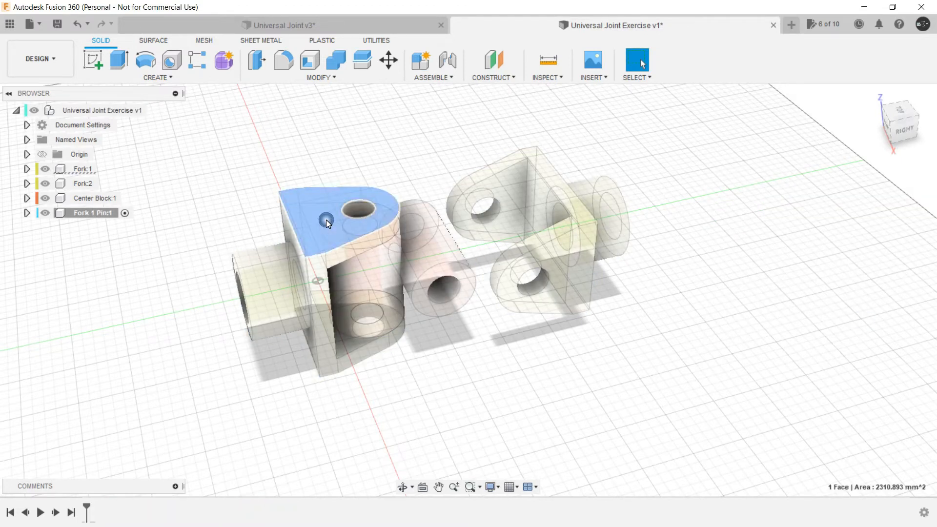
pyautogui.press('c')
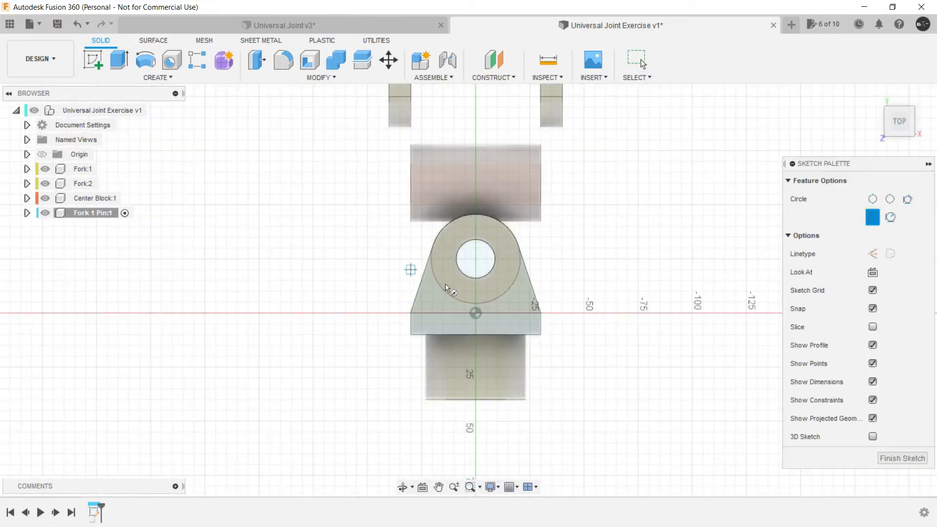
pyautogui.scroll(3, 483, 265)
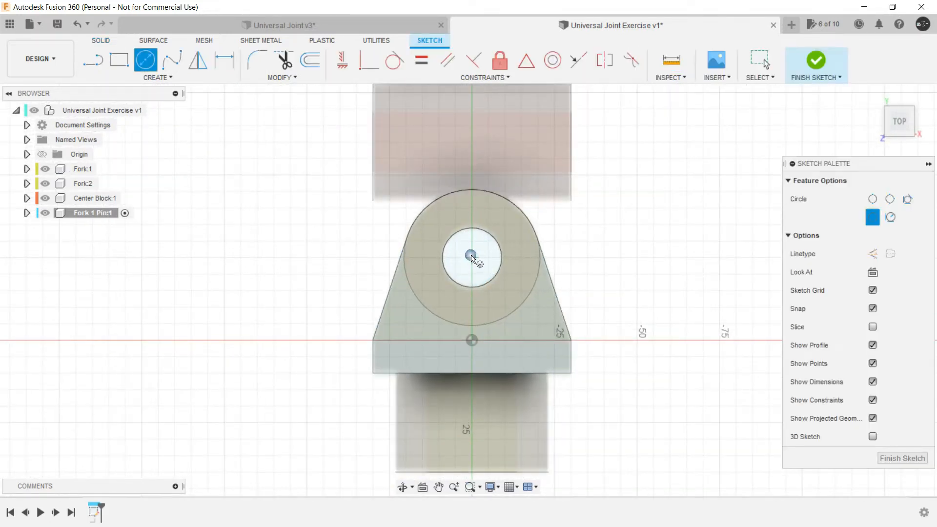
pyautogui.click(472, 256)
pyautogui.click(480, 235)
pyautogui.keyDown('shift'); pyautogui.moveTo(849, 429); pyautogui.dragTo(826, 418, button='middle'); pyautogui.keyUp('shift')
pyautogui.click(816, 61)
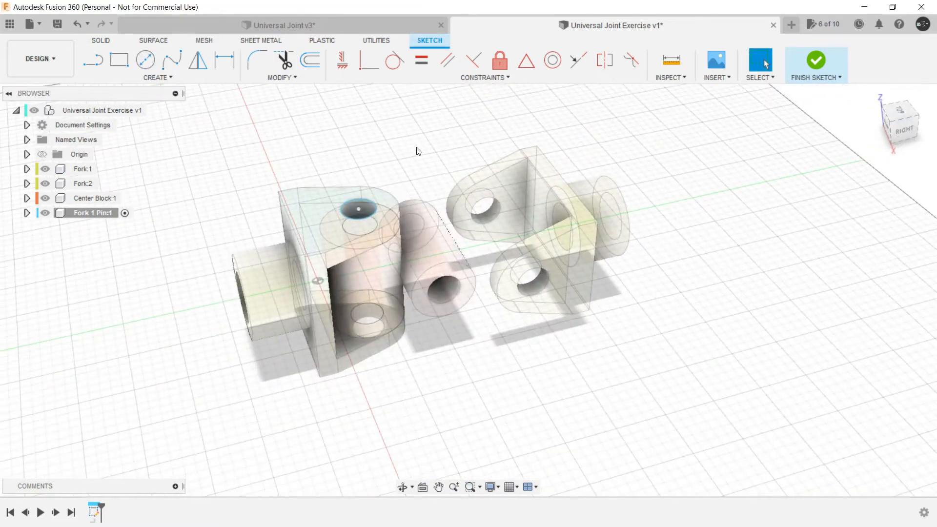
# Extrude the circle as a new body through the fork to Fork:1's lower arm, using the To Object extent.
pyautogui.scroll(3, 372, 201)
pyautogui.click(366, 215)
pyautogui.rightClick(367, 214)
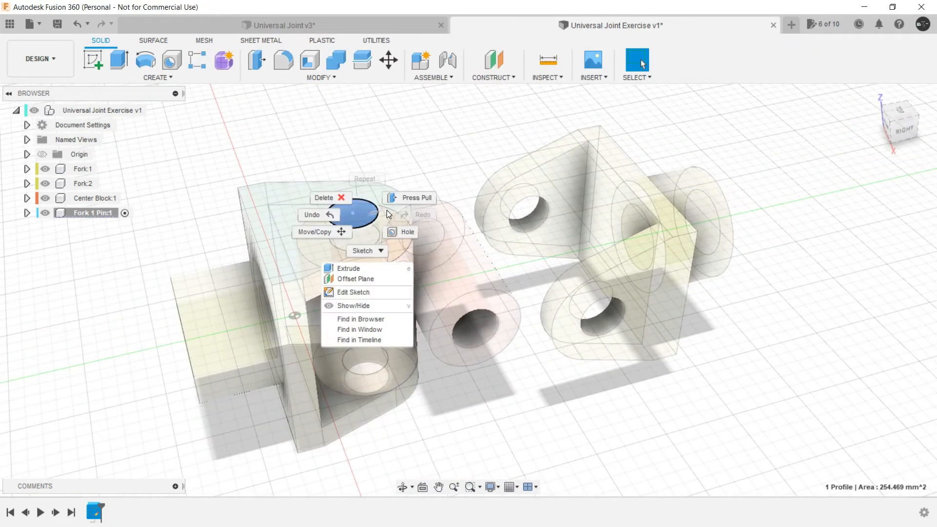
pyautogui.click(409, 196)
pyautogui.moveTo(393, 220); pyautogui.dragTo(415, 159, button='middle')
pyautogui.keyDown('shift'); pyautogui.moveTo(480, 310); pyautogui.dragTo(505, 195, button='middle'); pyautogui.keyUp('shift')
pyautogui.click(848, 254)
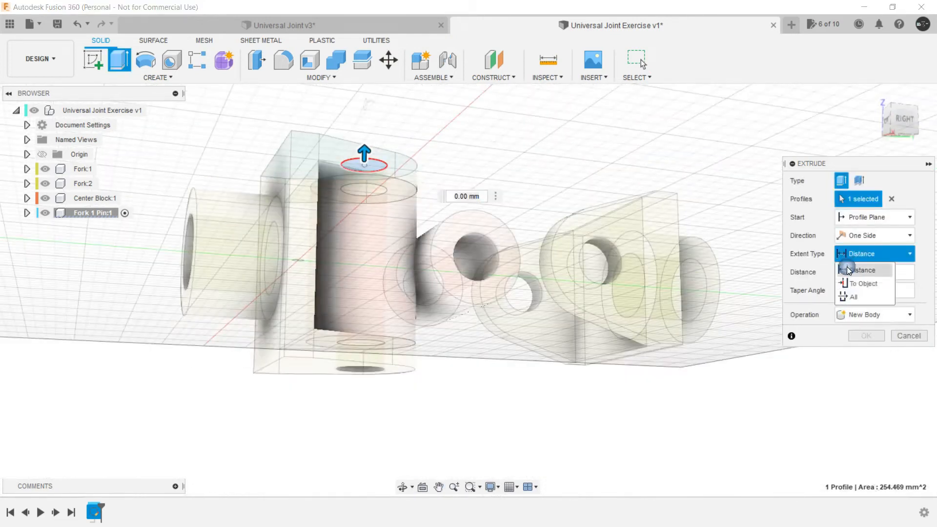
pyautogui.click(853, 282)
pyautogui.keyDown('shift'); pyautogui.moveTo(482, 405); pyautogui.dragTo(516, 371, button='middle'); pyautogui.keyUp('shift')
pyautogui.click(356, 371)
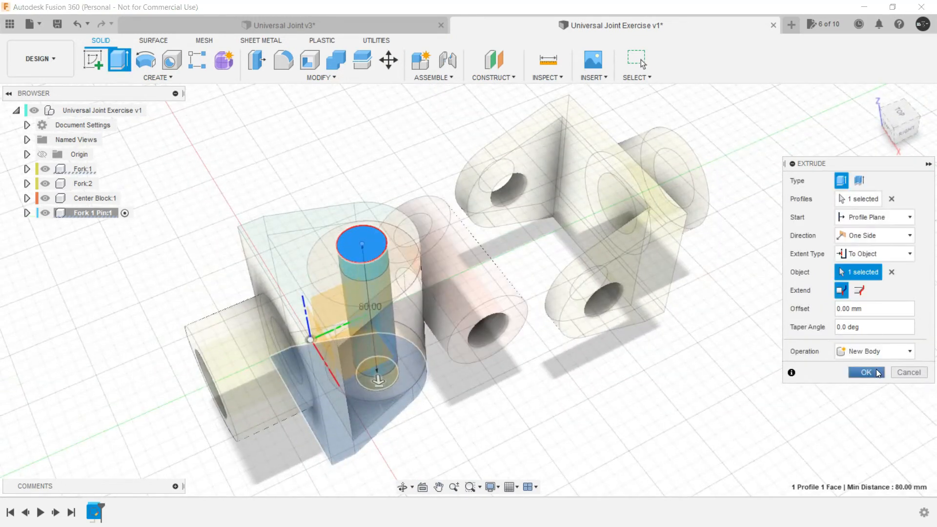
pyautogui.click(866, 372)
# Offset the top face of the Fork 1 Pin 5 mm outward so it protrudes above Fork:1's upper arm.
pyautogui.keyDown('shift'); pyautogui.moveTo(439, 273); pyautogui.dragTo(362, 251, button='middle'); pyautogui.keyUp('shift')
pyautogui.click(362, 251)
pyautogui.rightClick(363, 251)
pyautogui.click(414, 233)
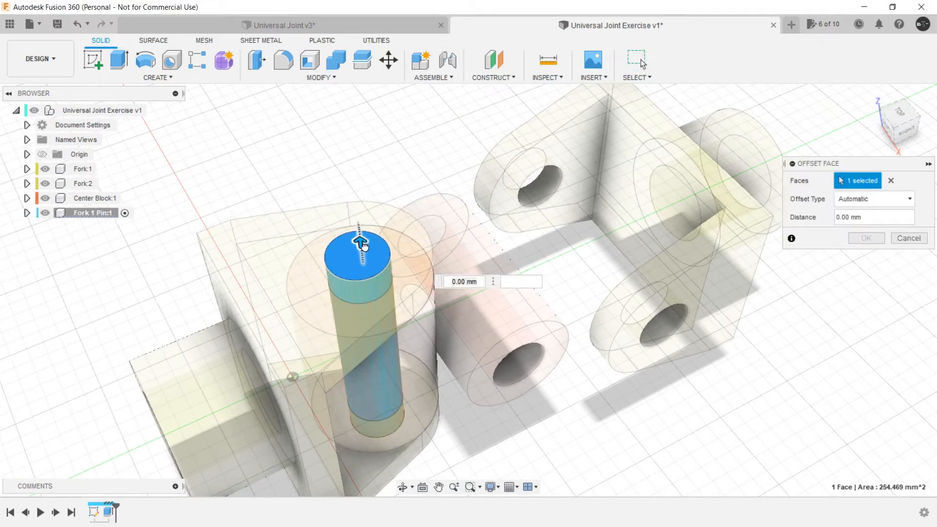
pyautogui.keyDown('shift'); pyautogui.moveTo(361, 230); pyautogui.dragTo(423, 167, button='middle'); pyautogui.keyUp('shift')
pyautogui.click(857, 239)
# Offset the pin's bottom face 5 mm outward below Fork:1's lower arm.
pyautogui.keyDown('shift'); pyautogui.moveTo(526, 291); pyautogui.dragTo(354, 344, button='middle'); pyautogui.keyUp('shift')
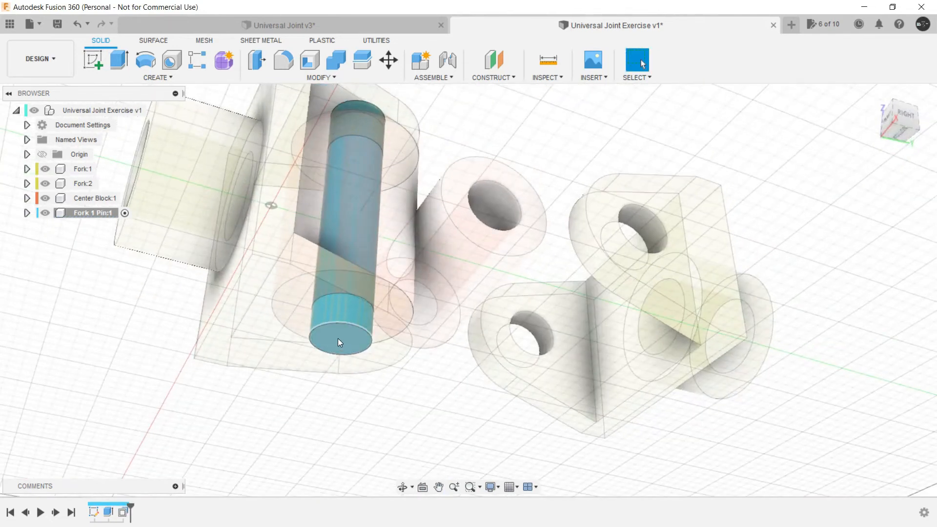
pyautogui.rightClick(338, 338)
pyautogui.click(384, 321)
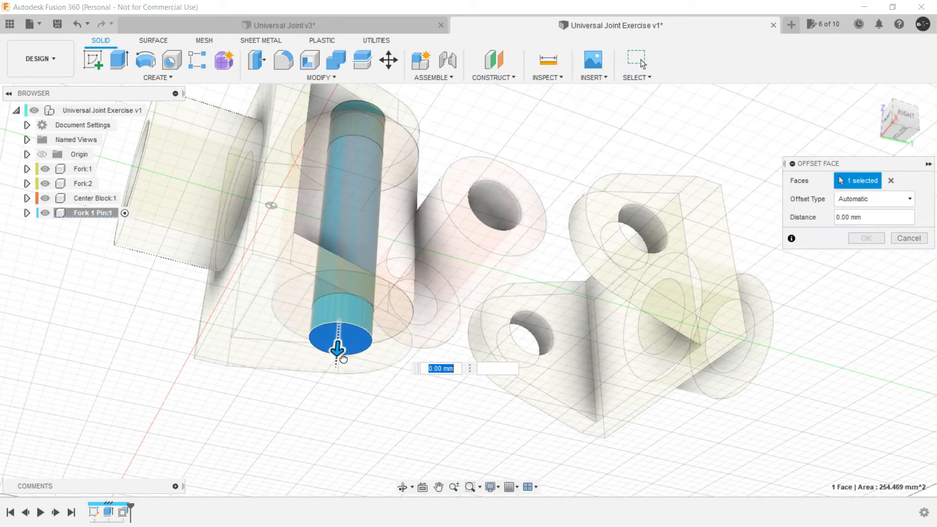
pyautogui.moveTo(342, 359); pyautogui.dragTo(341, 373)
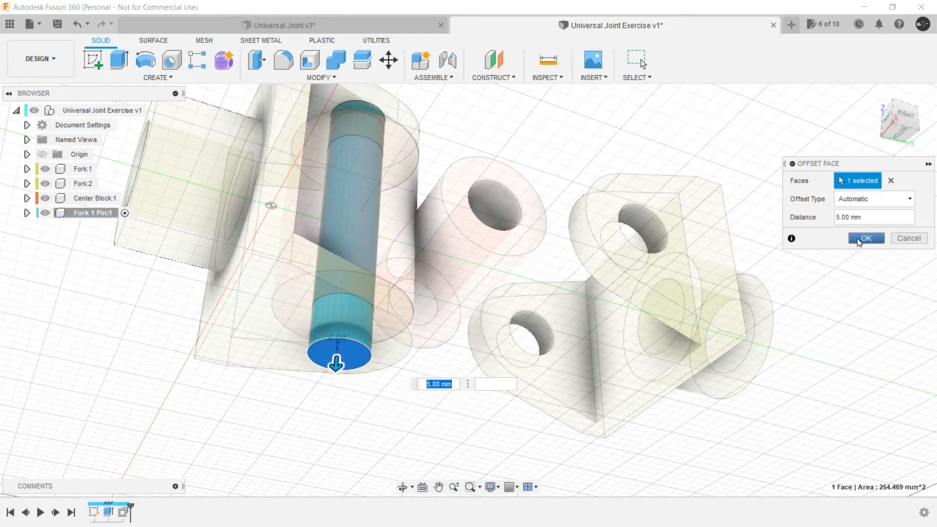
pyautogui.click(858, 239)
# Sketch a circle about 27 mm in diameter on the pin's bottom face, concentric with the pin.
pyautogui.keyDown('shift'); pyautogui.moveTo(481, 312); pyautogui.dragTo(404, 349, button='middle'); pyautogui.keyUp('shift')
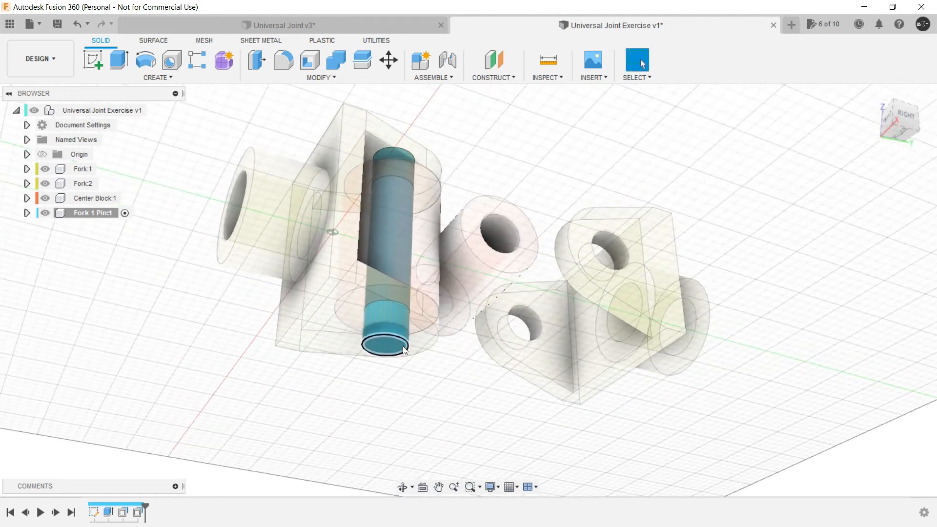
pyautogui.click(390, 348)
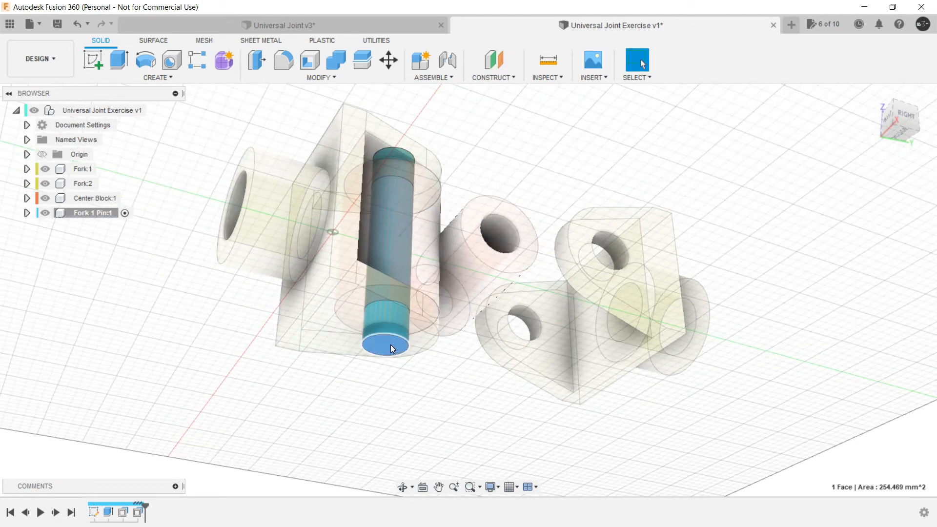
pyautogui.press('c')
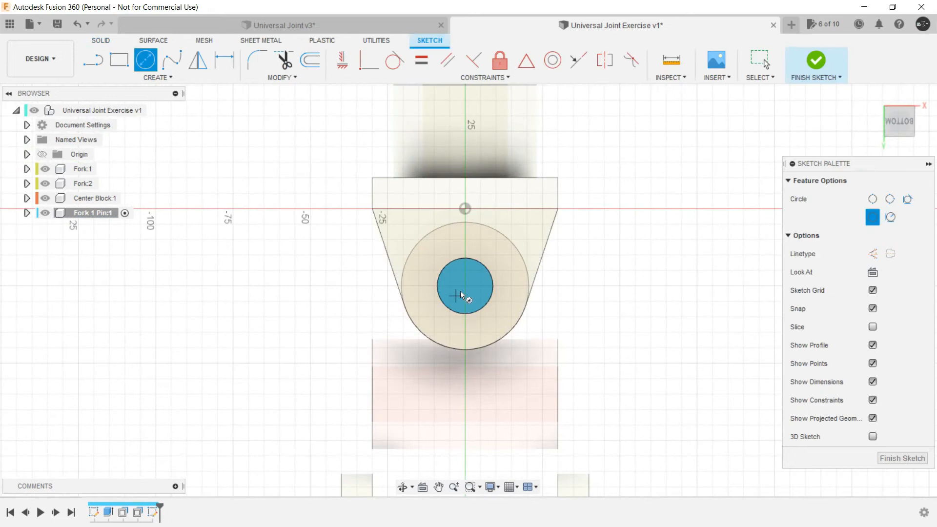
pyautogui.click(465, 285)
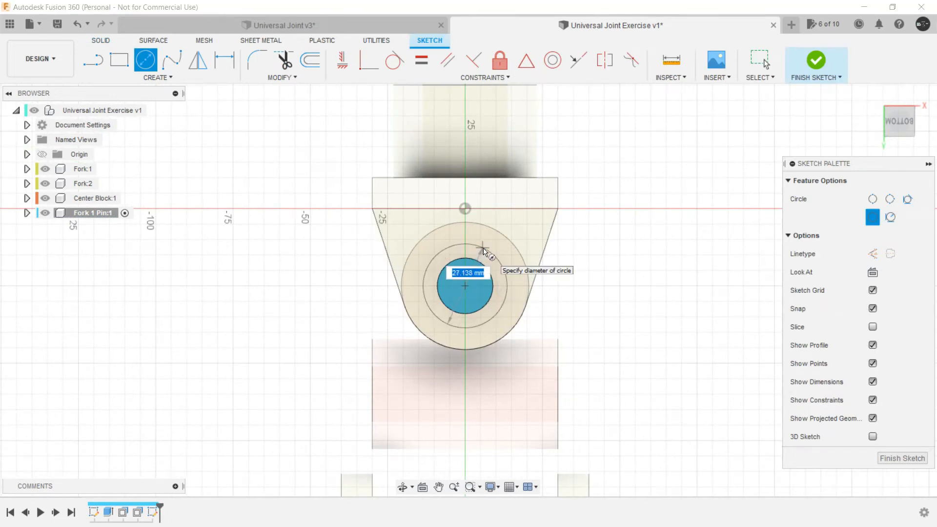
pyautogui.click(482, 247)
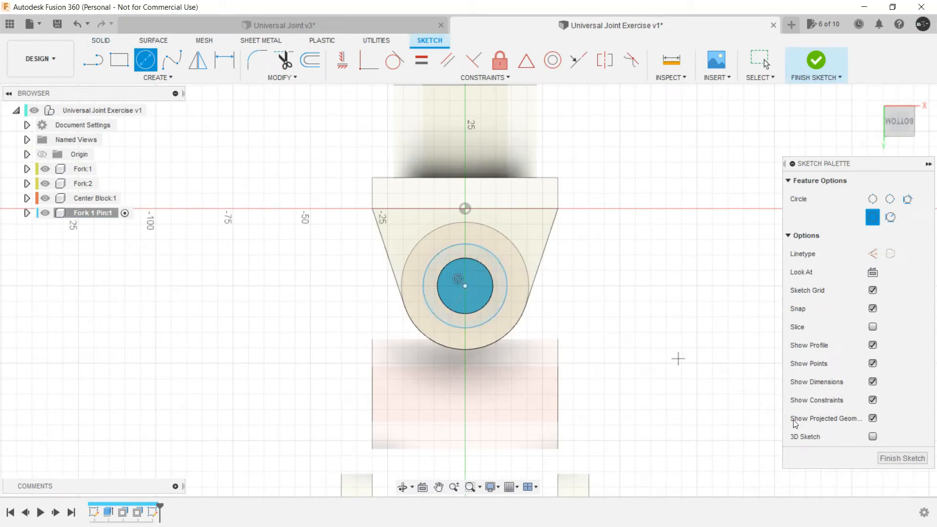
pyautogui.click(899, 457)
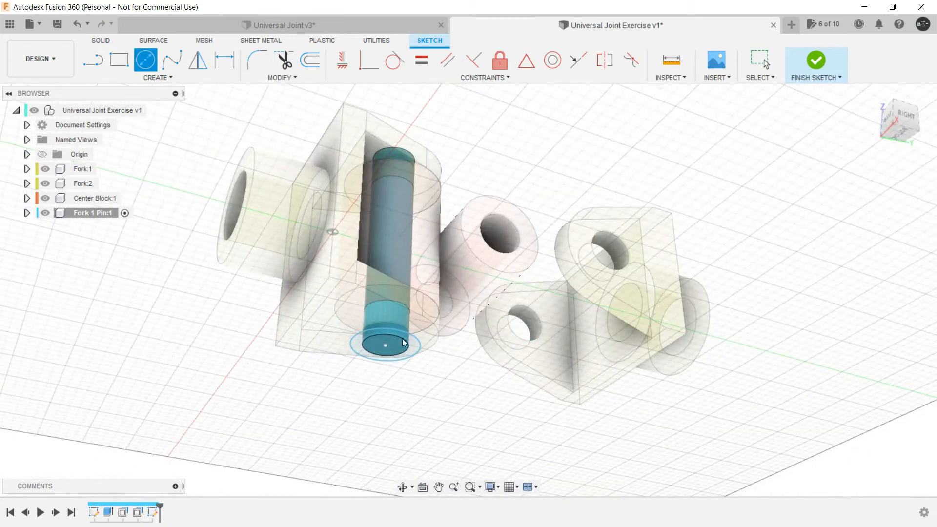
# Extrude the ring around the pin's lower end up to the underside of Fork:1, using the To Object extent and the Join operation.
pyautogui.scroll(5, 488, 264)
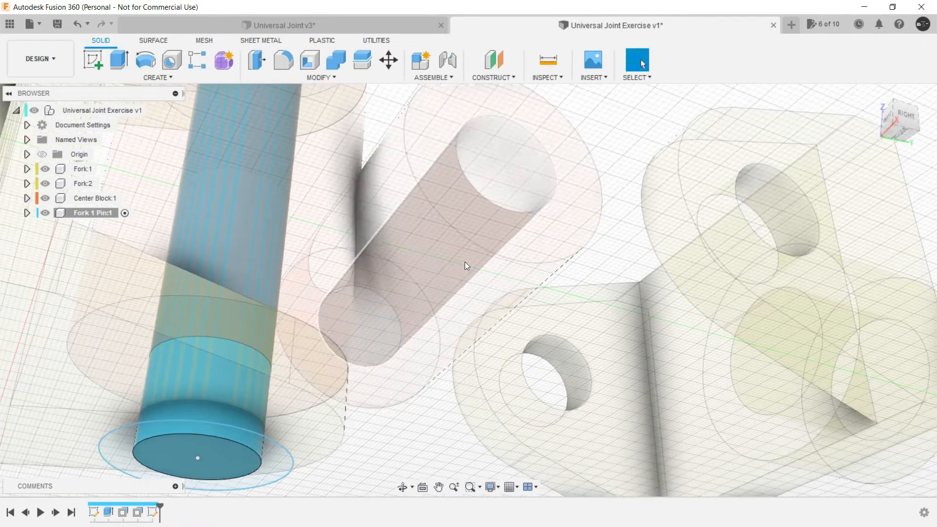
pyautogui.scroll(-3, 399, 339)
pyautogui.scroll(4, 360, 385)
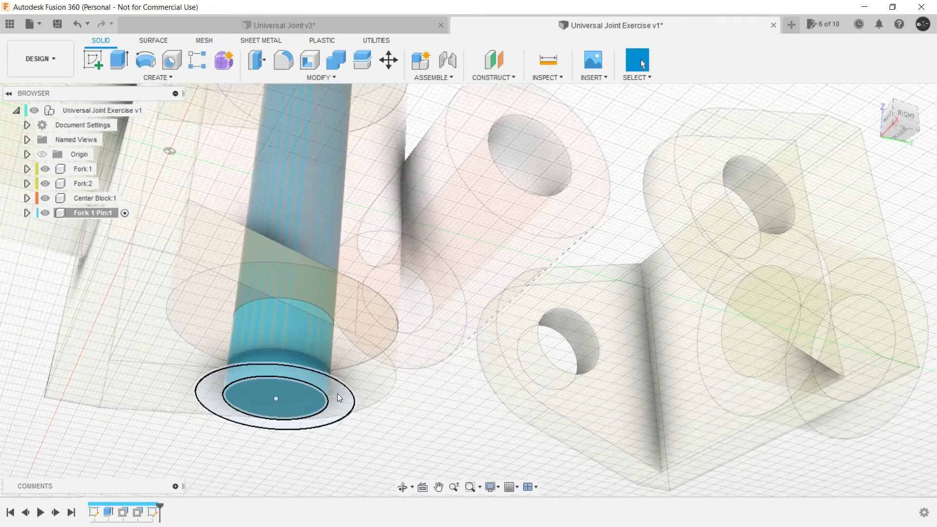
pyautogui.click(337, 393)
pyautogui.scroll(-3, 337, 393)
pyautogui.rightClick(388, 423)
pyautogui.click(419, 405)
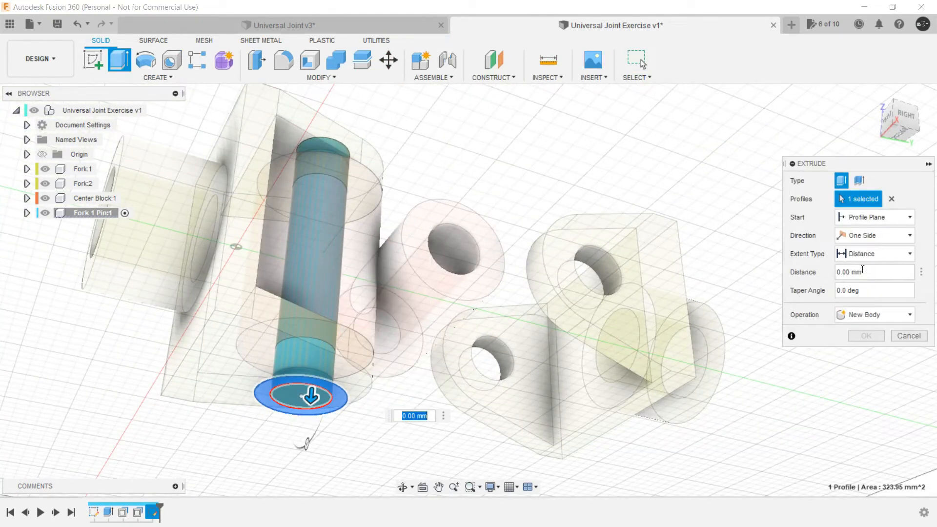
pyautogui.click(873, 253)
pyautogui.click(863, 282)
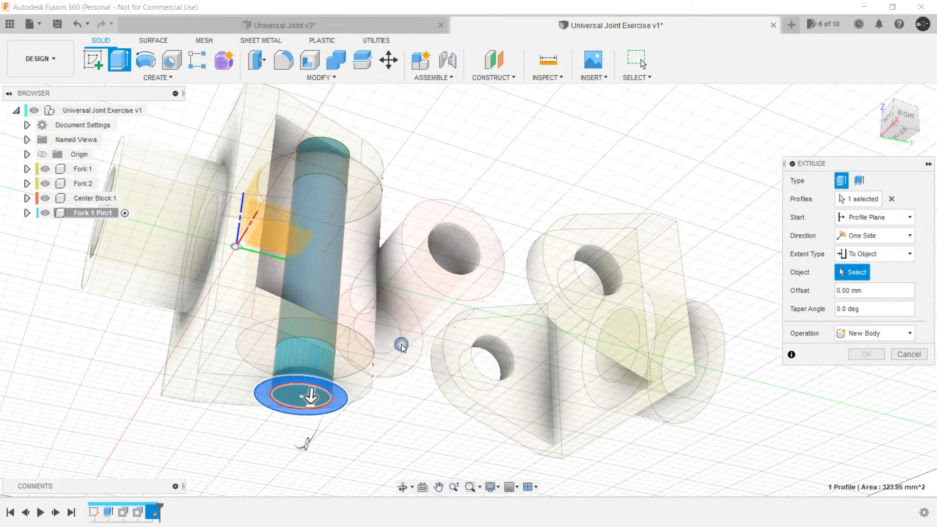
pyautogui.click(251, 349)
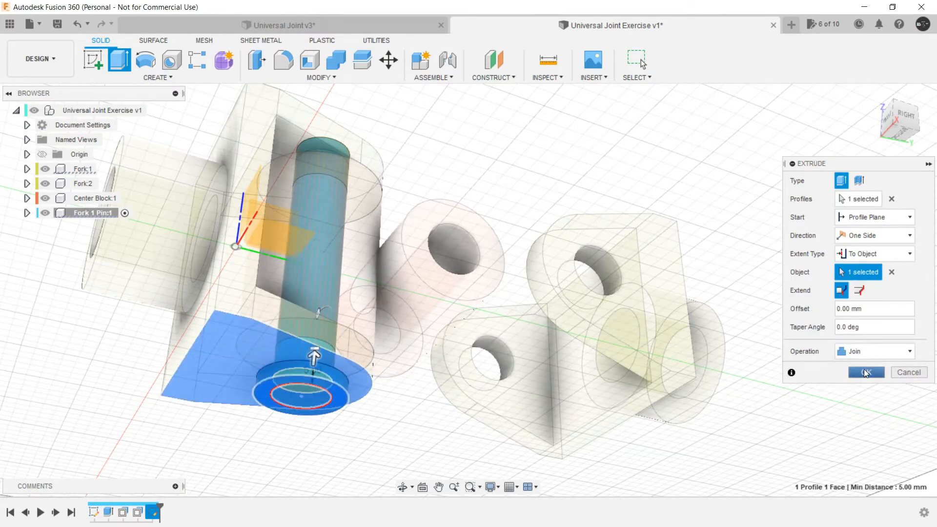
pyautogui.click(866, 372)
# Examine the pin's lower head and its plain upper end from the side and from above.
pyautogui.keyDown('shift'); pyautogui.moveTo(414, 171); pyautogui.dragTo(416, 317, button='middle'); pyautogui.keyUp('shift')
pyautogui.moveTo(309, 239); pyautogui.dragTo(308, 148, button='middle')
pyautogui.keyDown('shift'); pyautogui.moveTo(374, 267); pyautogui.dragTo(363, 169, button='middle'); pyautogui.keyUp('shift')
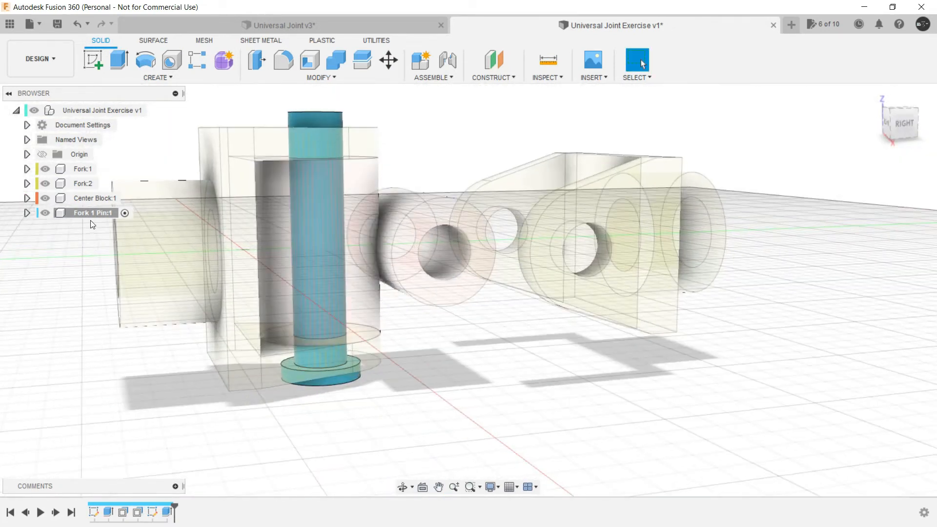
pyautogui.rightClick(94, 213)
pyautogui.click(93, 212)
pyautogui.keyDown('shift'); pyautogui.moveTo(397, 365); pyautogui.dragTo(433, 388, button='middle'); pyautogui.keyUp('shift')
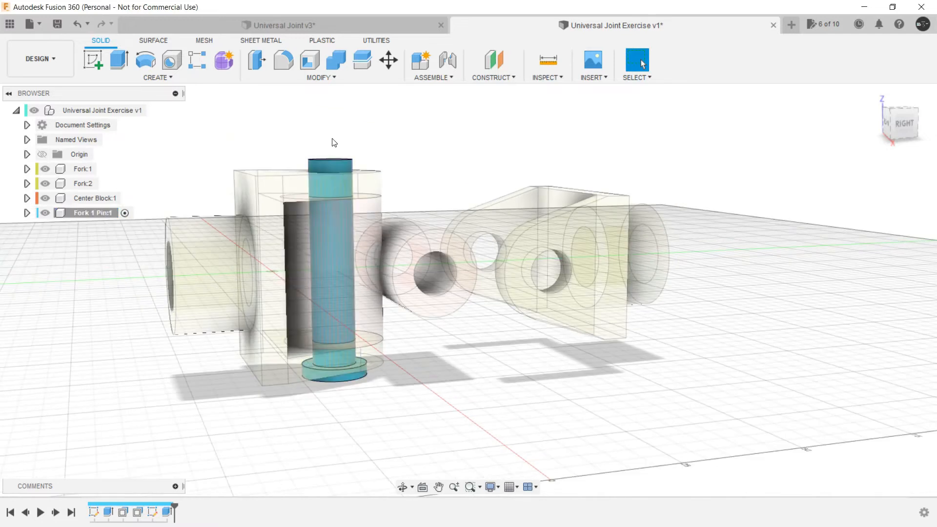
pyautogui.scroll(-1, 331, 148)
pyautogui.keyDown('shift'); pyautogui.moveTo(332, 147); pyautogui.dragTo(322, 180, button='middle'); pyautogui.keyUp('shift')
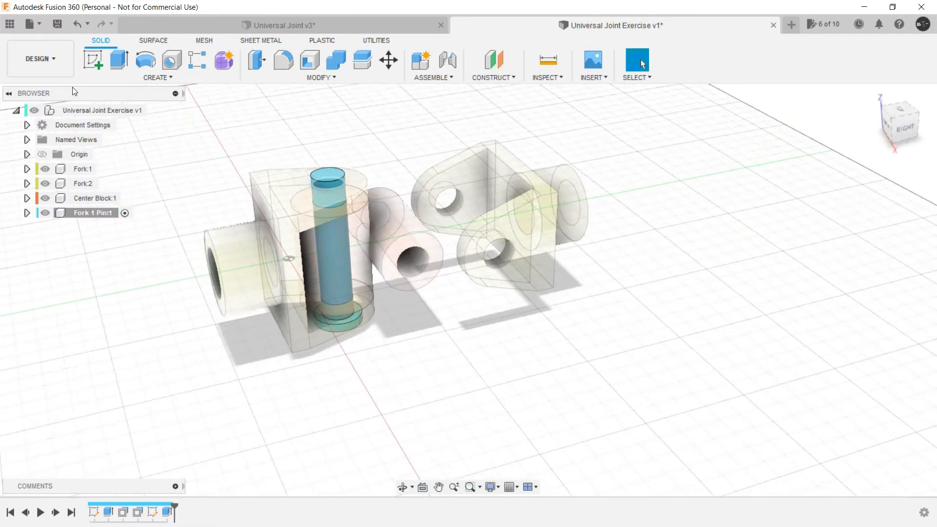
# Examine the pin's protruding ends in the Universal Joint v3 reference design and return to the Universal Joint Exercise design.
pyautogui.click(216, 23)
pyautogui.keyDown('shift'); pyautogui.moveTo(321, 140); pyautogui.dragTo(452, 171, button='middle'); pyautogui.keyUp('shift')
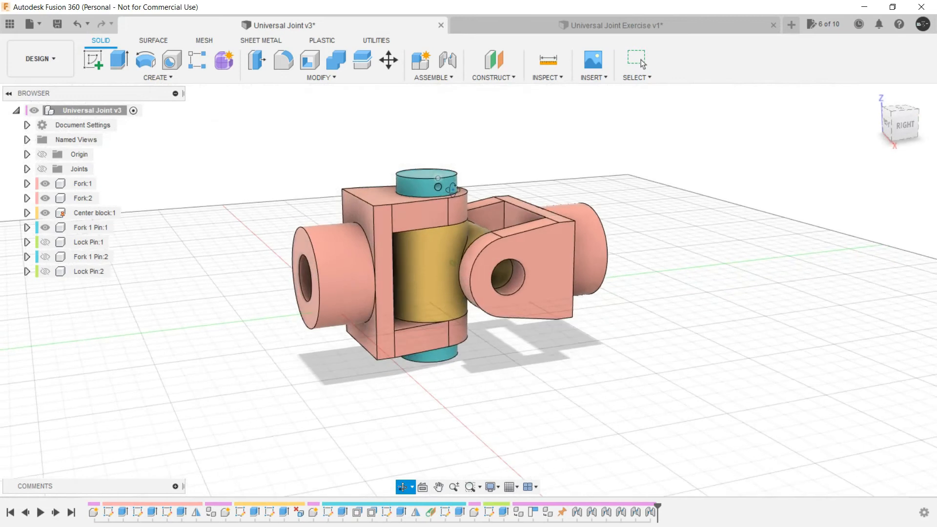
pyautogui.click(575, 26)
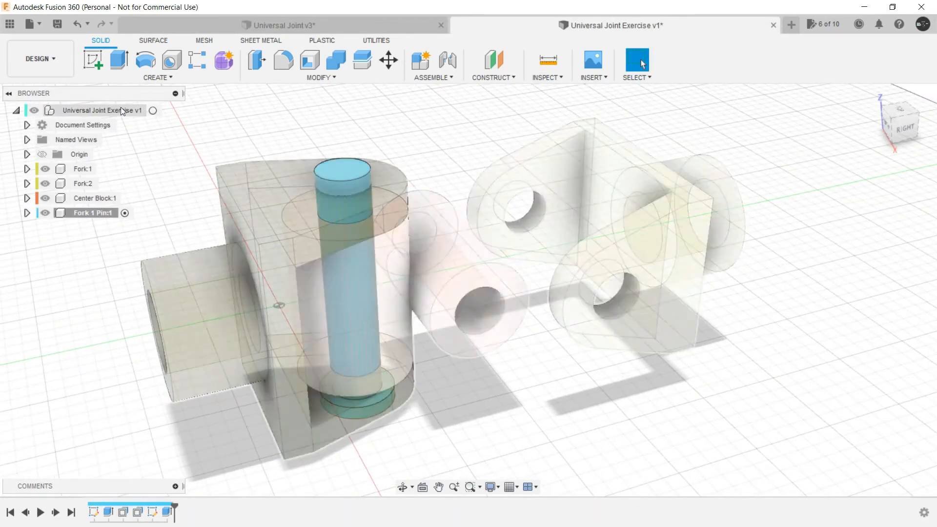
# Activate the top-level component and create a new internal, activated component named "Collar" in it.
pyautogui.click(155, 109)
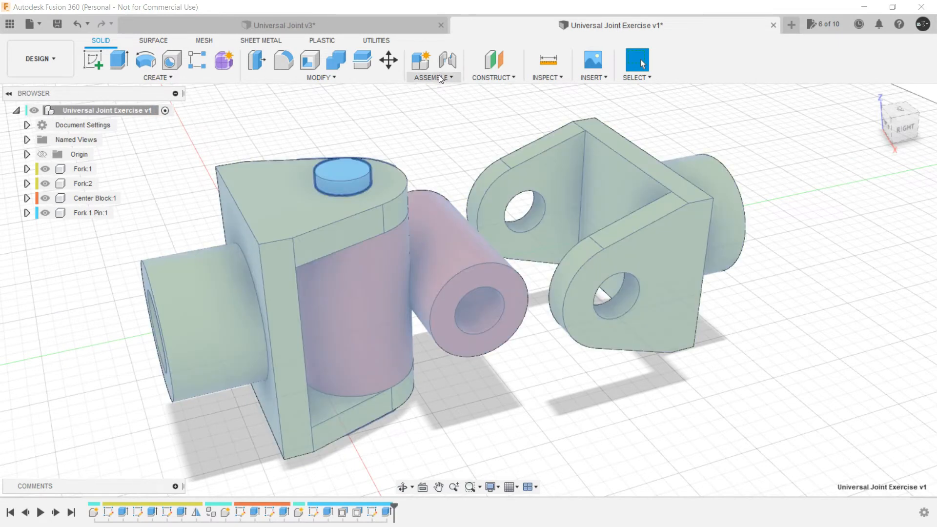
pyautogui.click(440, 78)
pyautogui.click(444, 92)
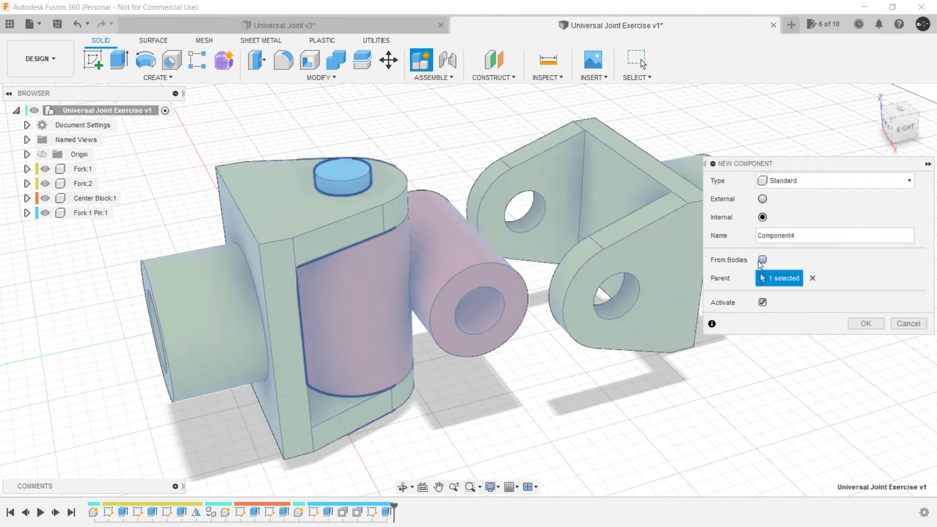
pyautogui.doubleClick(778, 235)
pyautogui.write('Collar')
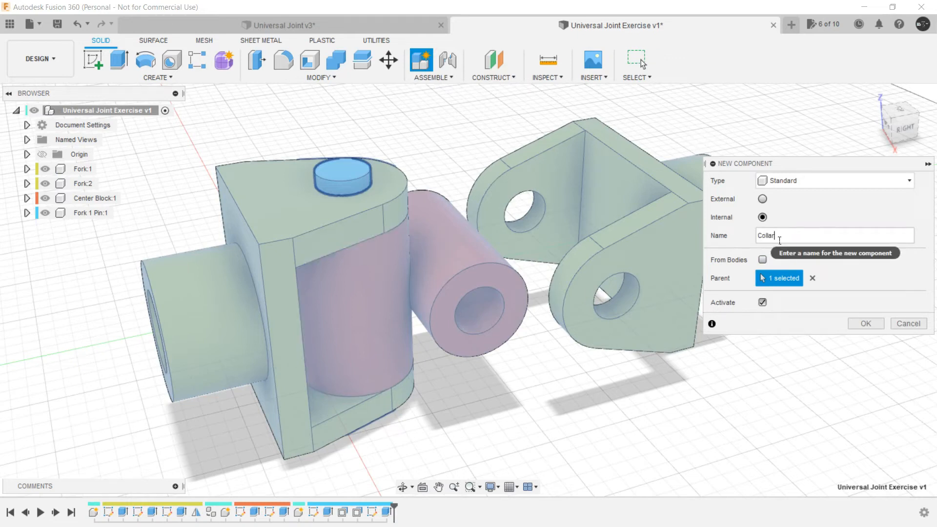
pyautogui.press('Return')
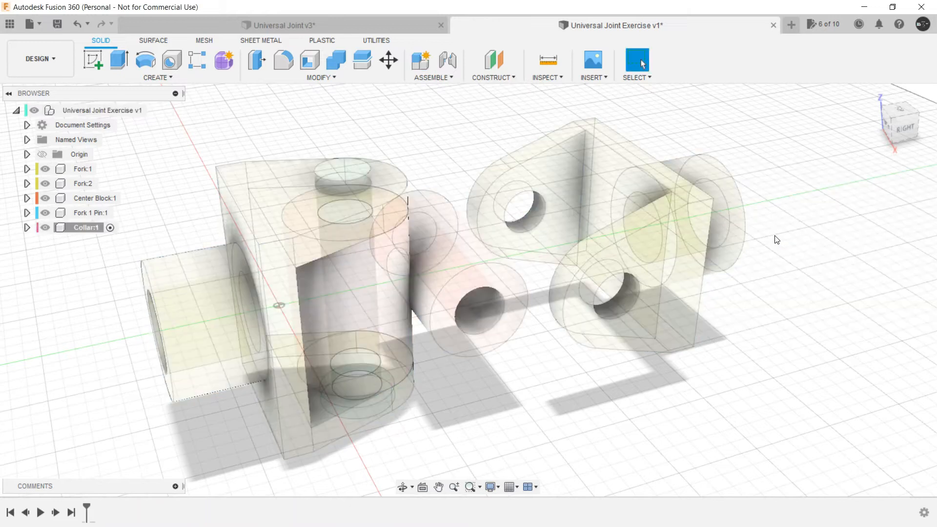
# Sketch a circle on the pin's top face, concentric with the pin and snapped to the outline of the pin's lower head.
pyautogui.scroll(2, 354, 177)
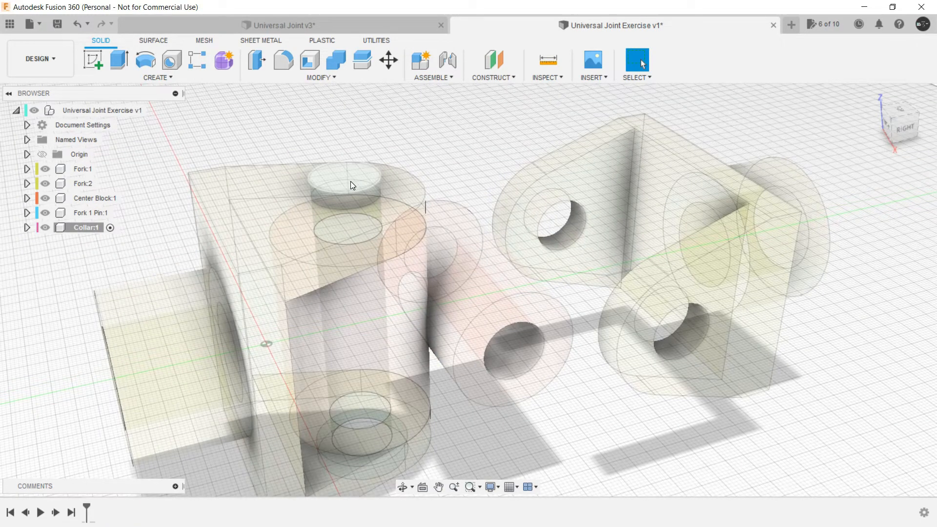
pyautogui.click(350, 183)
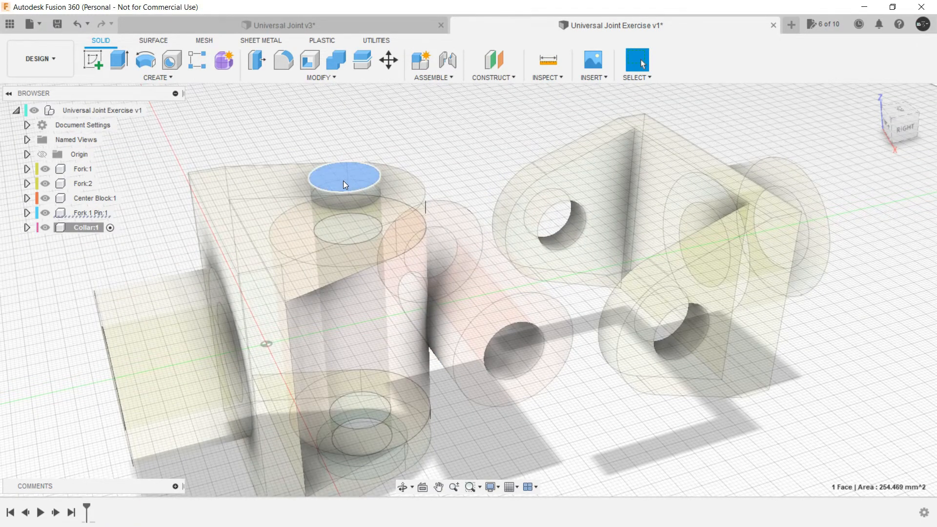
pyautogui.press('c')
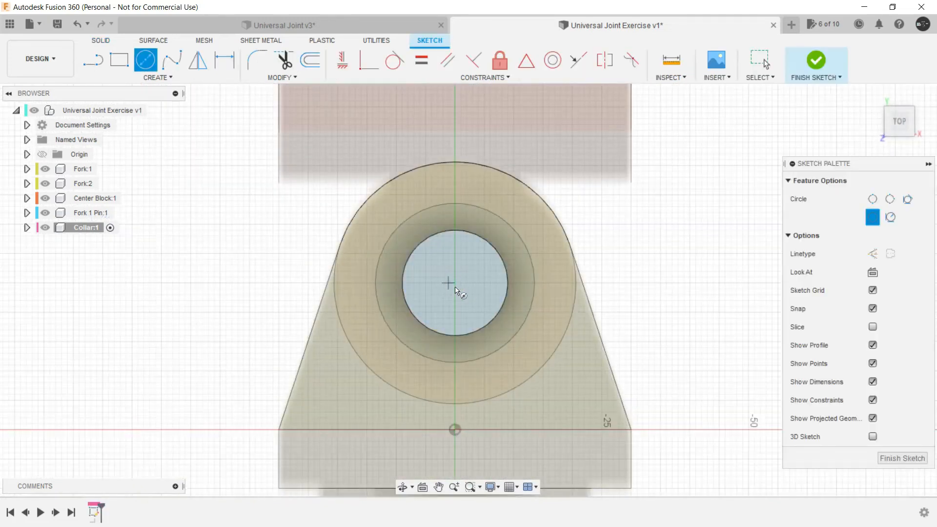
pyautogui.click(455, 286)
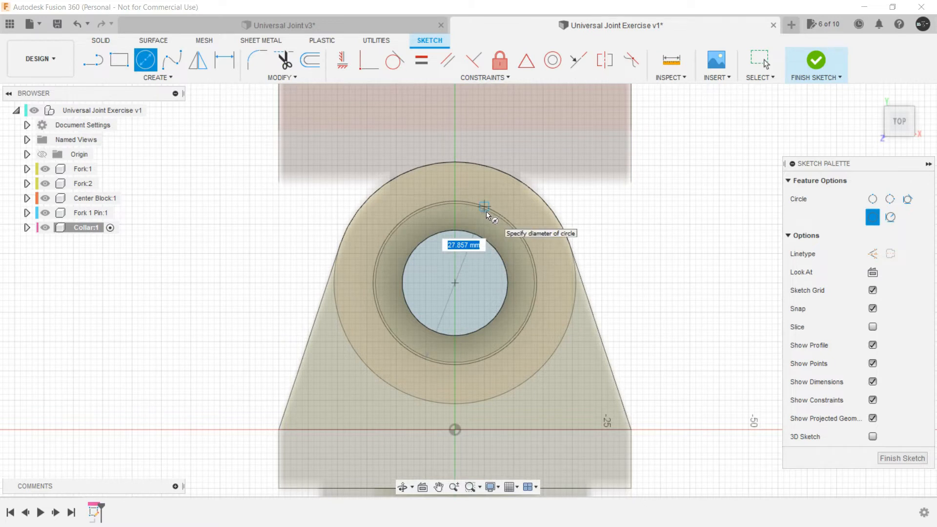
pyautogui.click(486, 215)
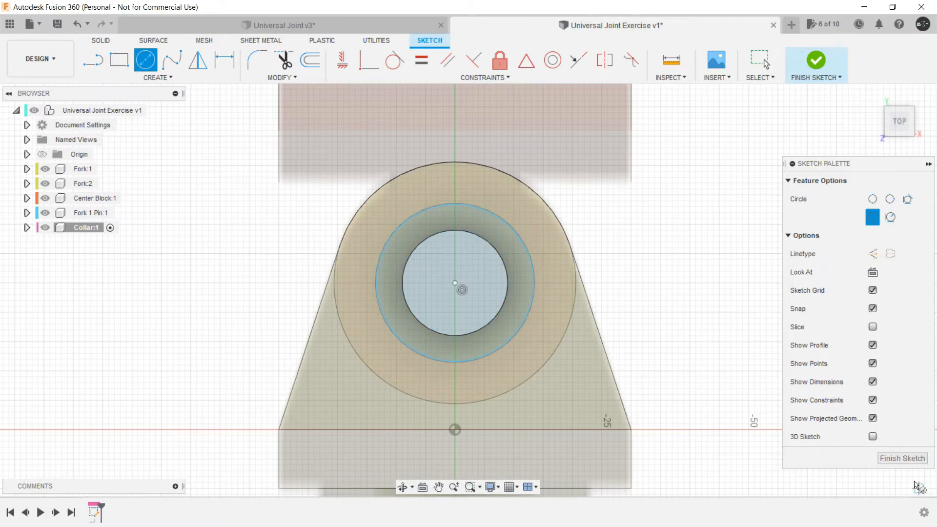
pyautogui.click(902, 458)
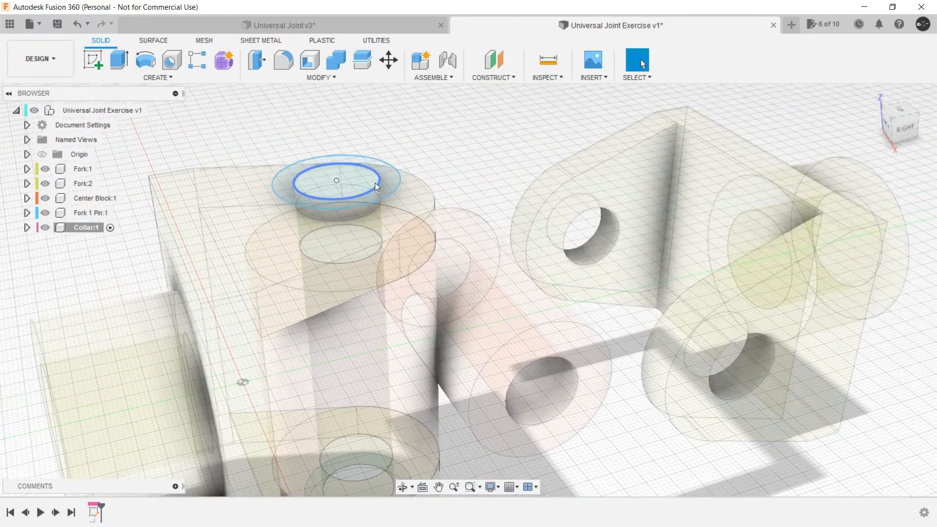
# Extrude the ring profile as a new body to the top face of Fork:1, using the To Object extent, and reactivate the top-level component.
pyautogui.click(386, 188)
pyautogui.rightClick(385, 188)
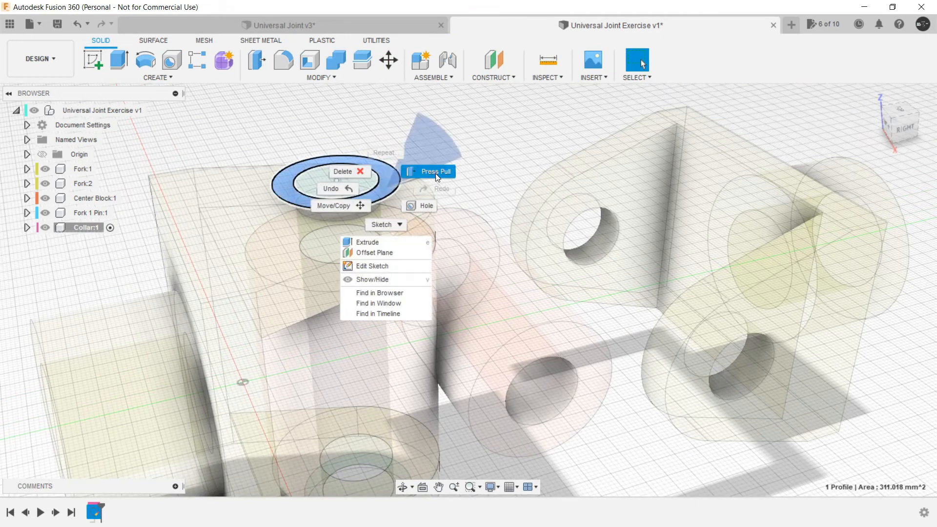
pyautogui.click(435, 174)
pyautogui.click(870, 254)
pyautogui.click(861, 278)
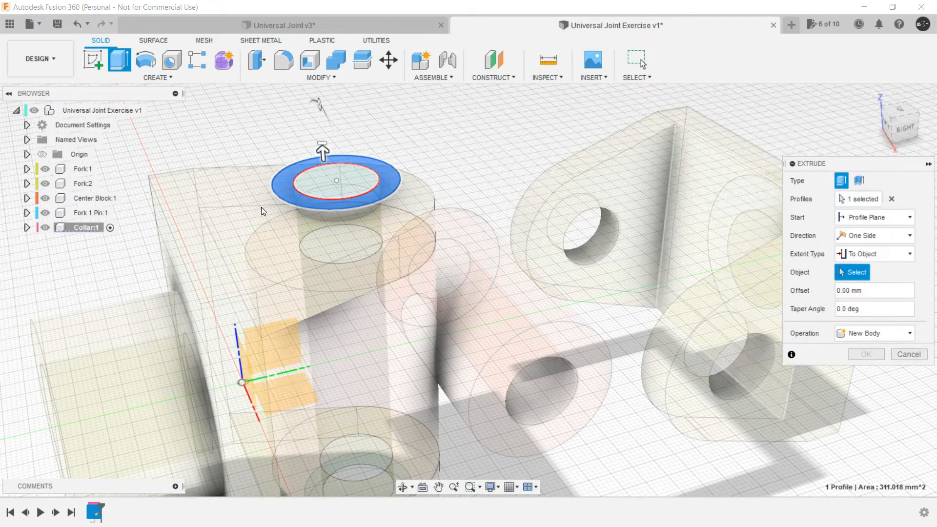
pyautogui.click(228, 234)
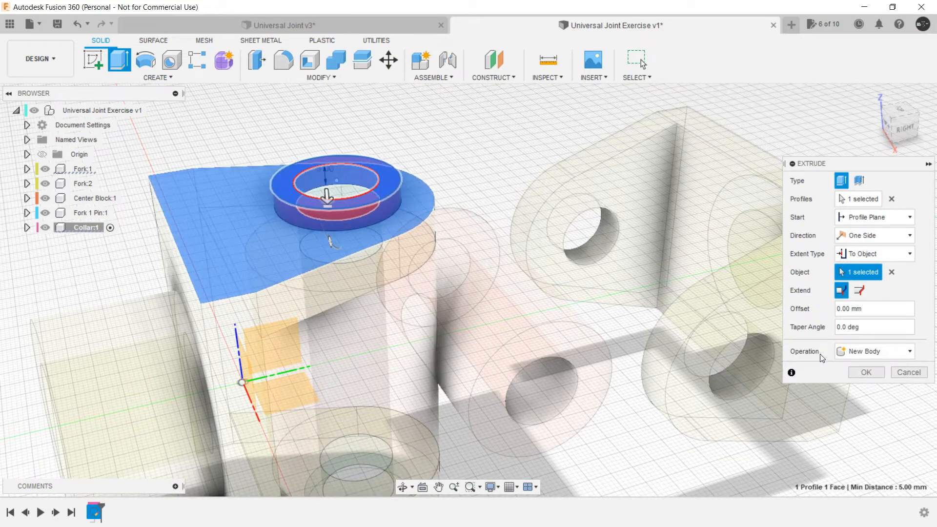
pyautogui.click(864, 372)
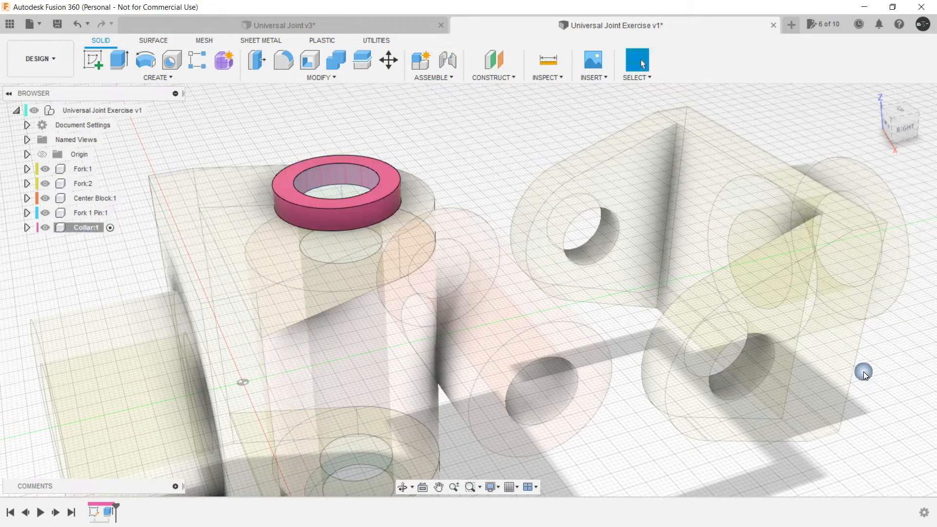
pyautogui.click(138, 110)
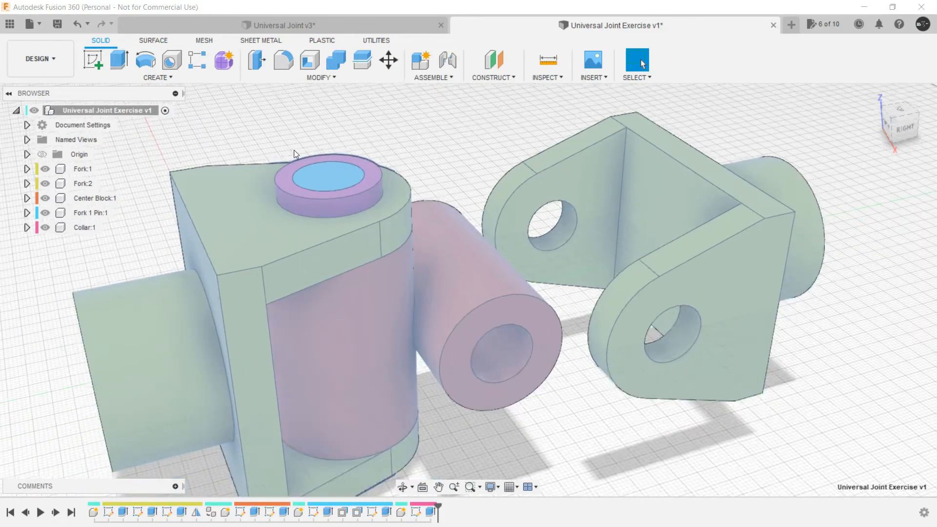
# Construct a tangent plane at 0 degrees on the outer cylindrical face of the collar.
pyautogui.moveTo(387, 141); pyautogui.dragTo(428, 119, button='middle')
pyautogui.scroll(-1, 426, 118)
pyautogui.scroll(2, 423, 115)
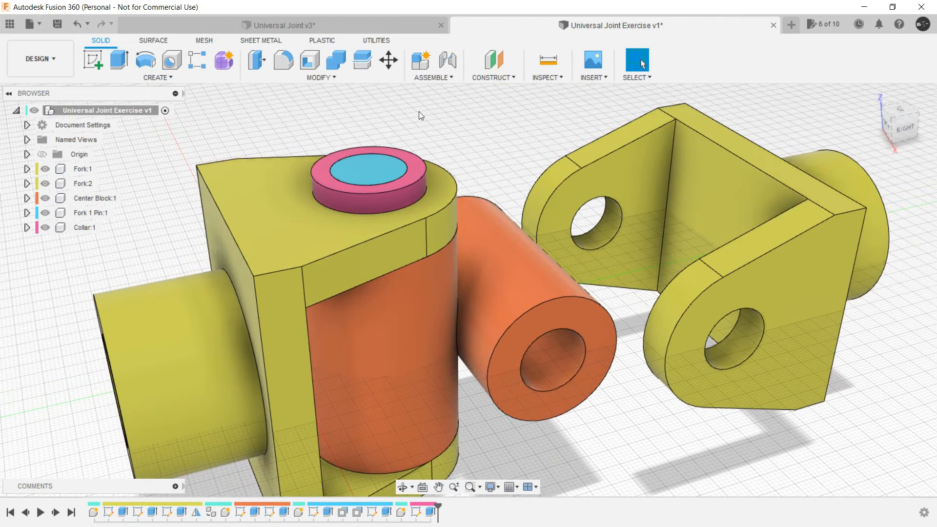
pyautogui.scroll(2, 431, 123)
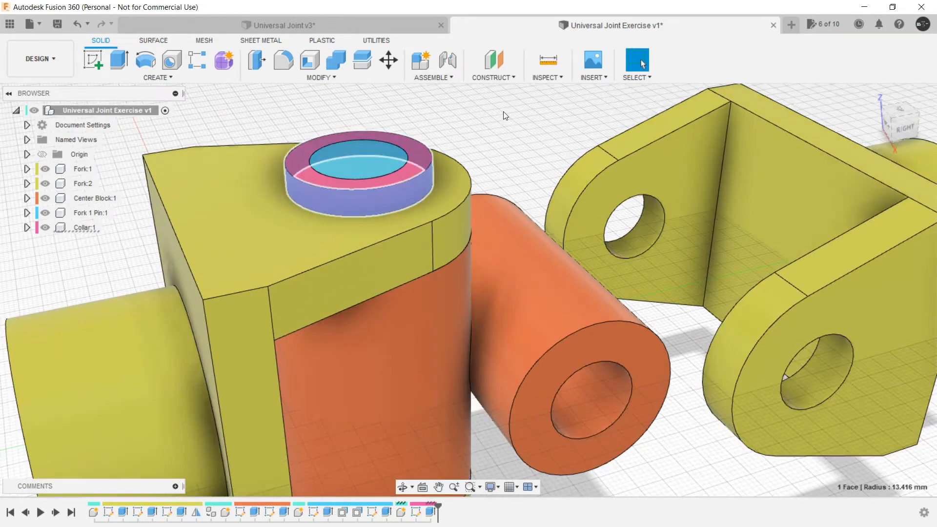
pyautogui.click(495, 76)
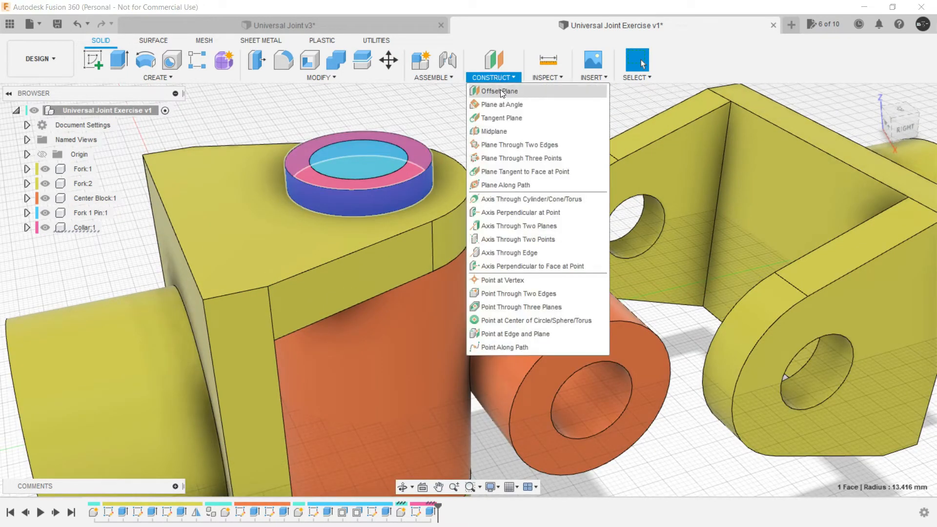
pyautogui.click(502, 118)
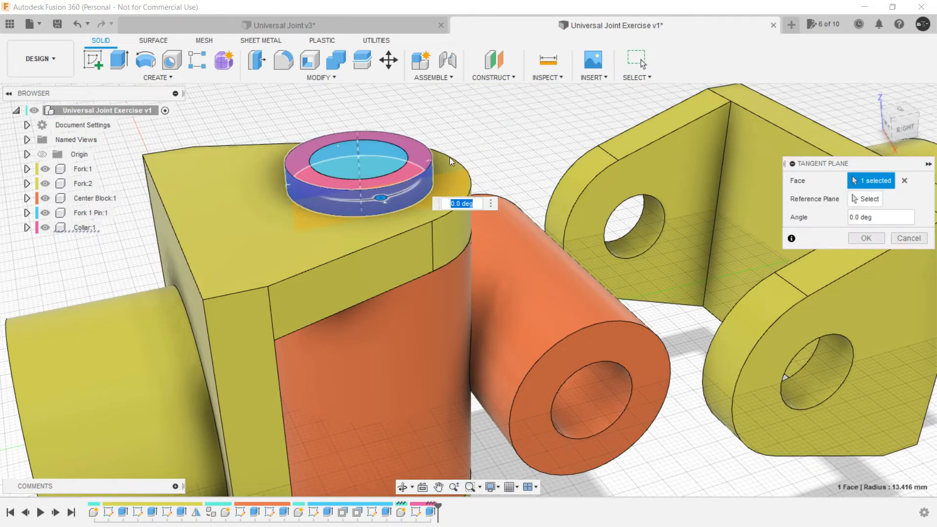
pyautogui.click(864, 237)
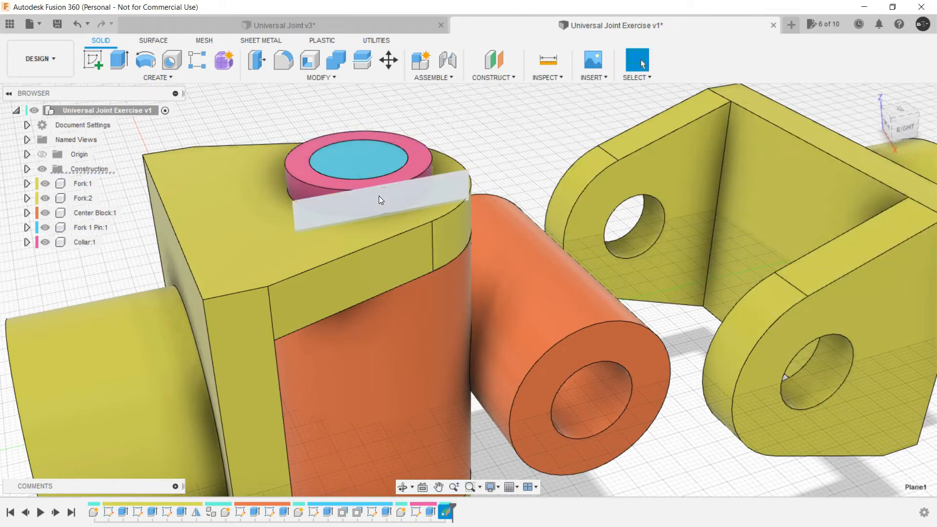
# Start a sketch on the tangent plane and project the collar's outer cylindrical face into it.
pyautogui.press('c')
pyautogui.click(381, 199)
pyautogui.moveTo(470, 237); pyautogui.dragTo(448, 217, button='middle')
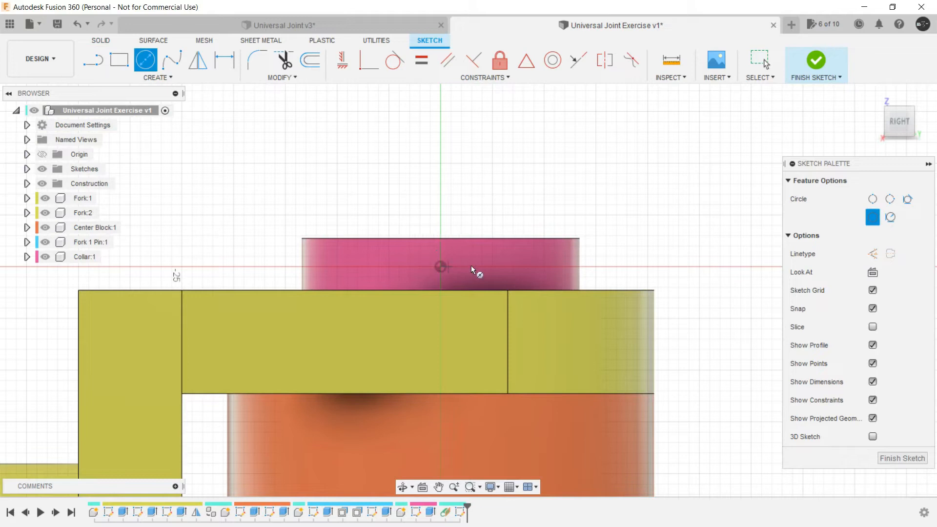
pyautogui.click(157, 77)
pyautogui.moveTo(161, 281)
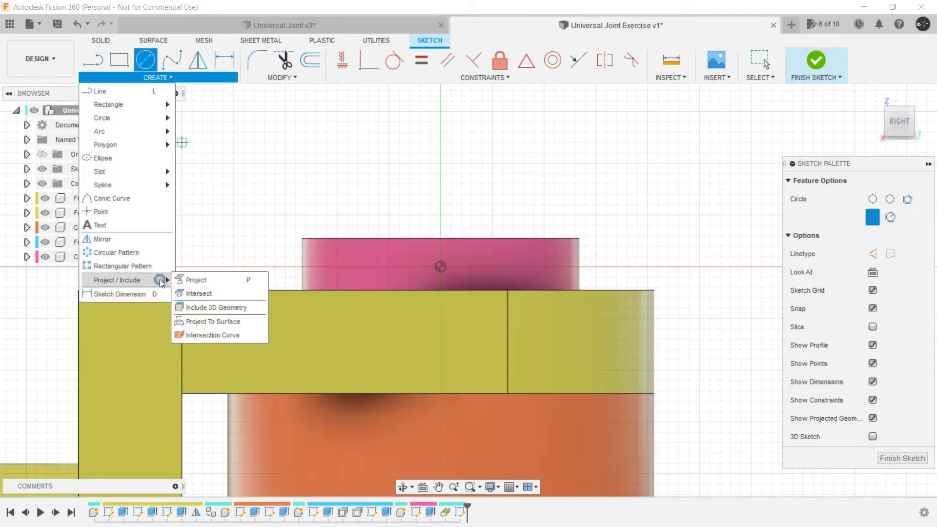
pyautogui.click(202, 282)
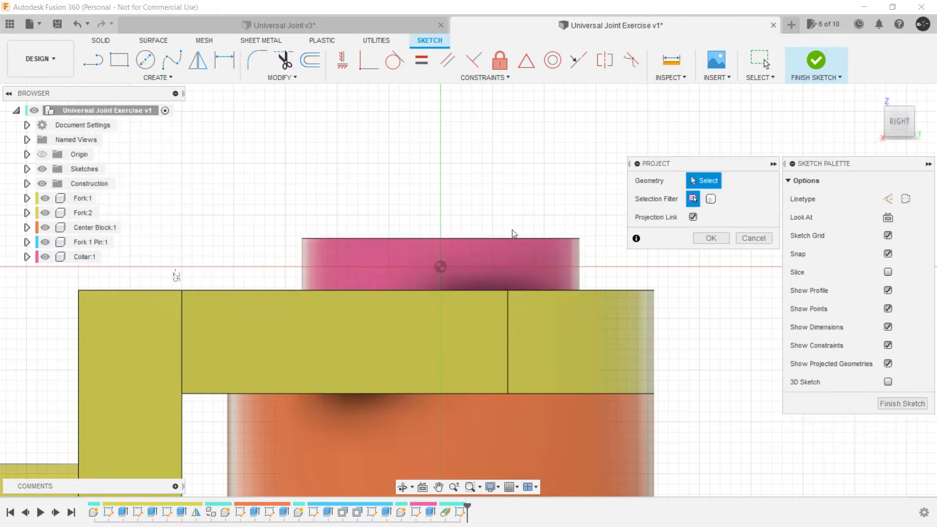
pyautogui.click(491, 242)
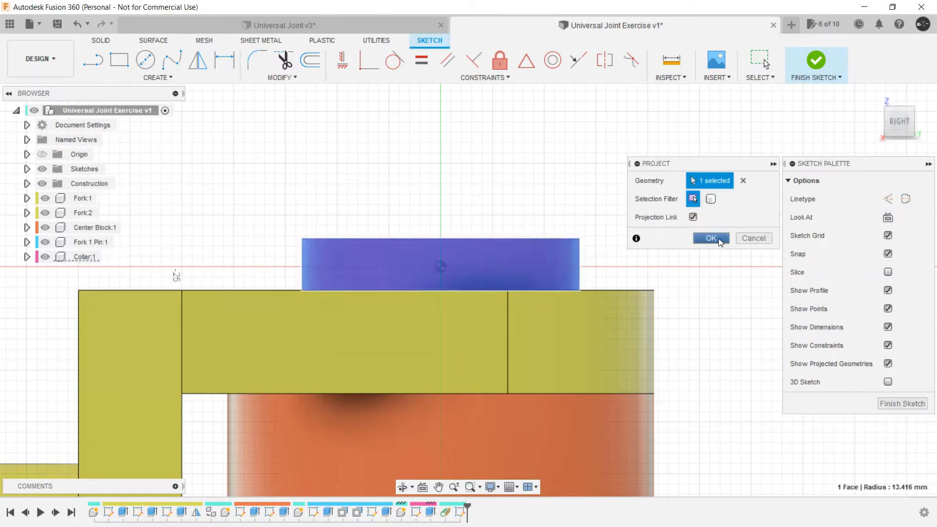
pyautogui.click(710, 238)
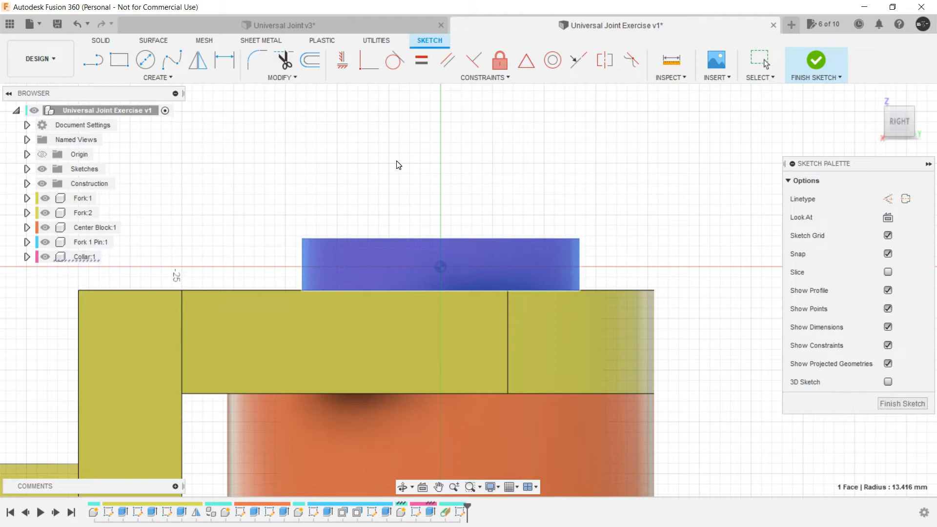
pyautogui.press('Escape')
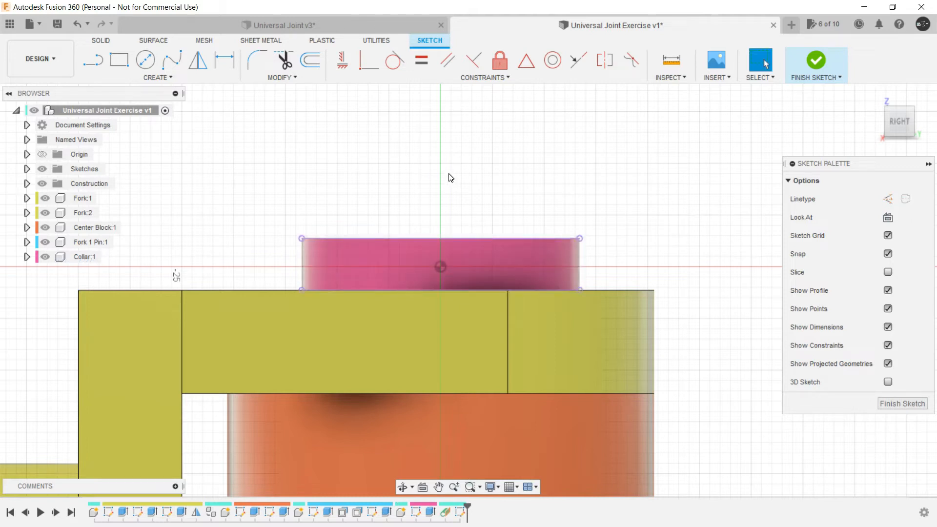
# Draw a vertical line between the midpoints of the two projected collar edges and convert it to construction geometry.
pyautogui.press('l')
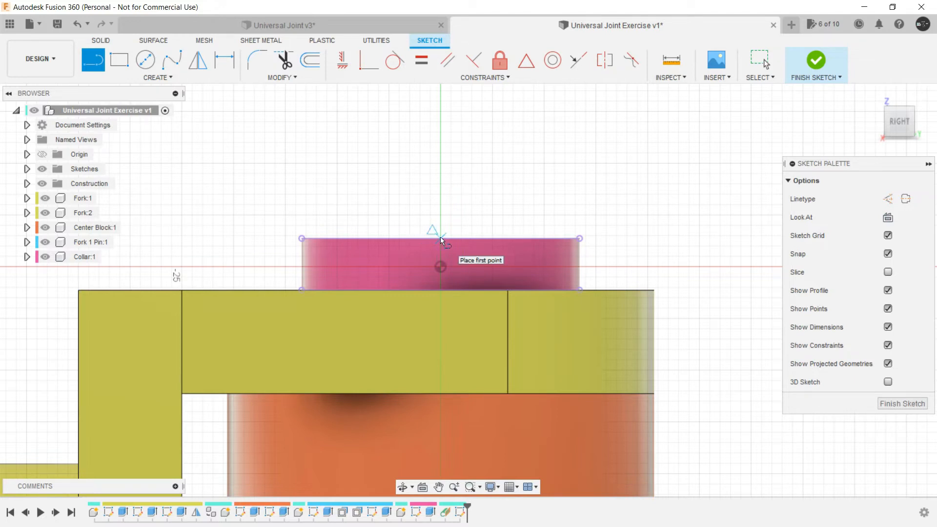
pyautogui.click(439, 238)
pyautogui.click(442, 290)
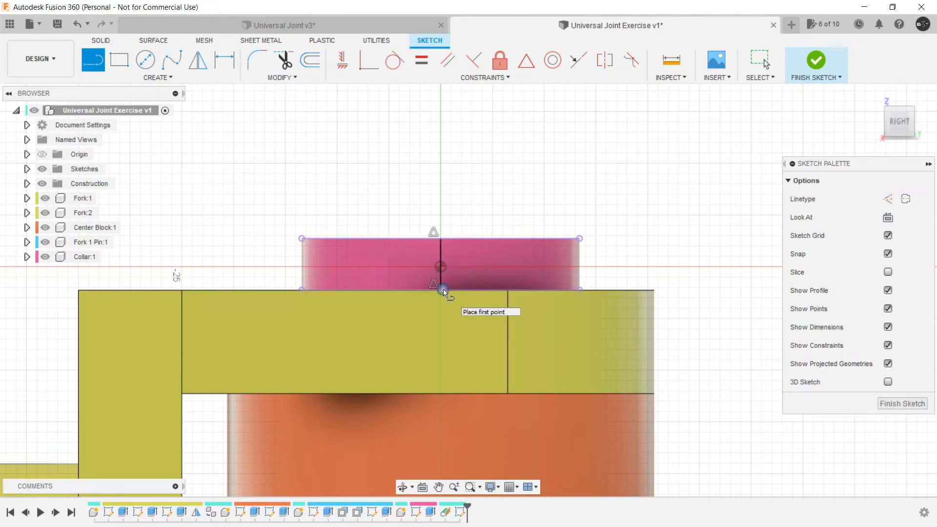
pyautogui.press('Escape')
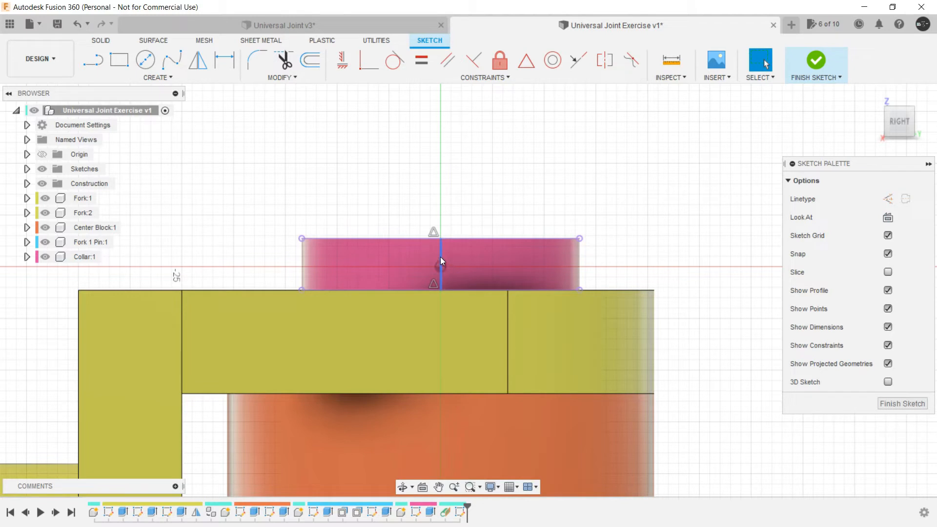
pyautogui.click(440, 258)
pyautogui.click(888, 199)
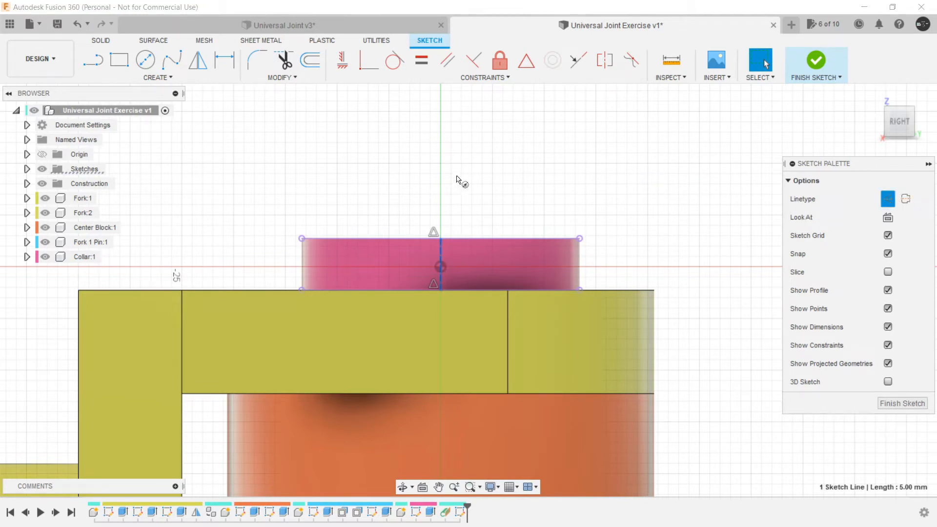
# Sketch a 3 mm diameter circle centered on the construction line's midpoint and finish the sketch.
pyautogui.press('c')
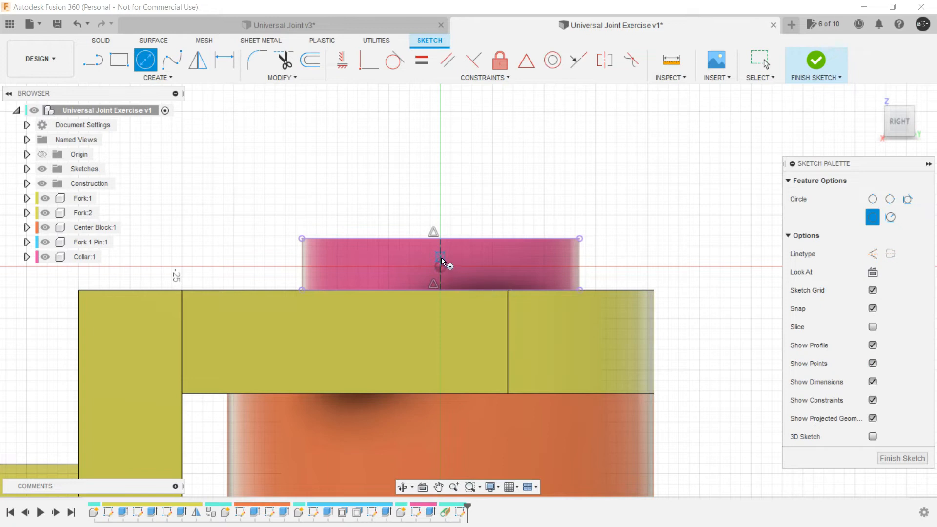
pyautogui.click(440, 265)
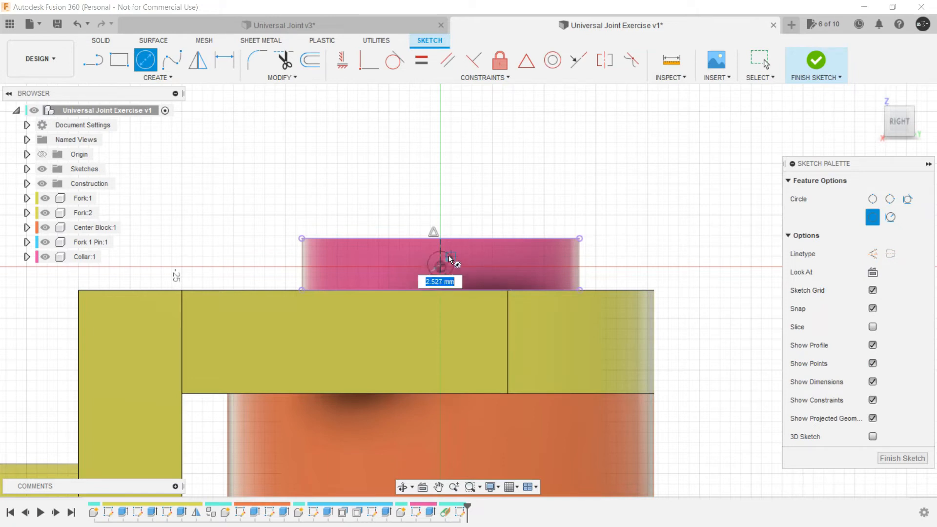
pyautogui.write('3')
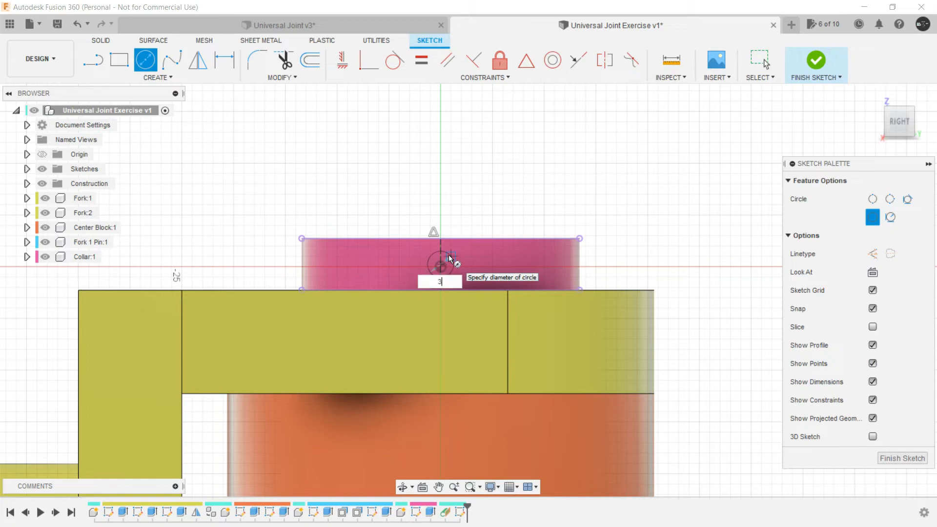
pyautogui.press('Return')
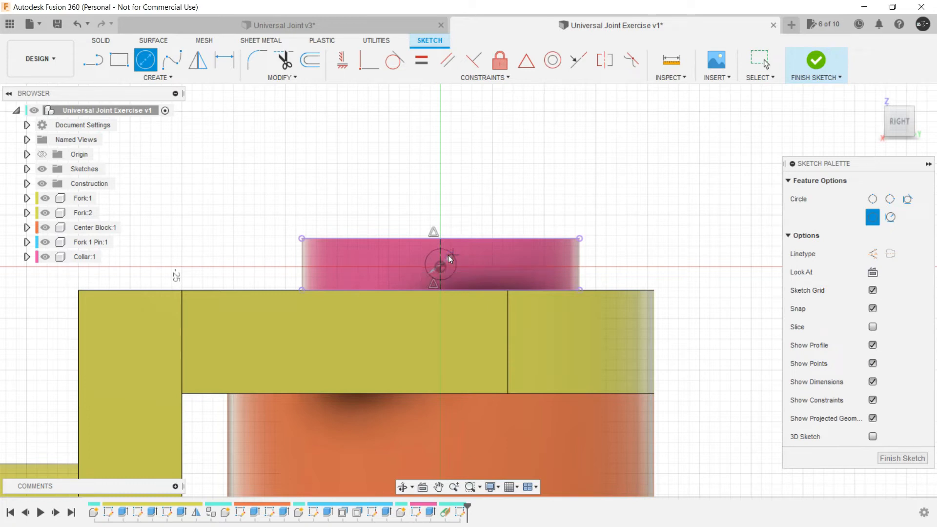
pyautogui.press('Escape')
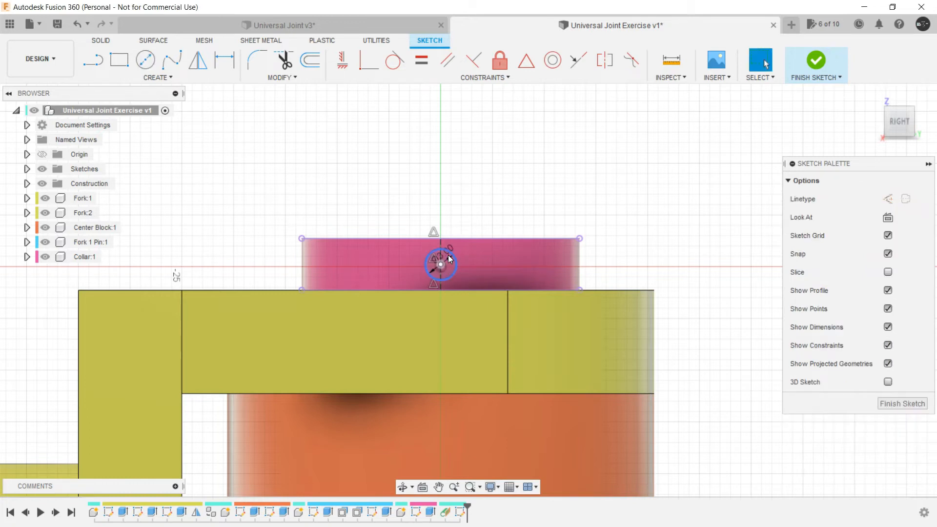
pyautogui.click(901, 404)
# Extrude the small circle -37 mm as a cut through the collar and pin.
pyautogui.scroll(2, 385, 191)
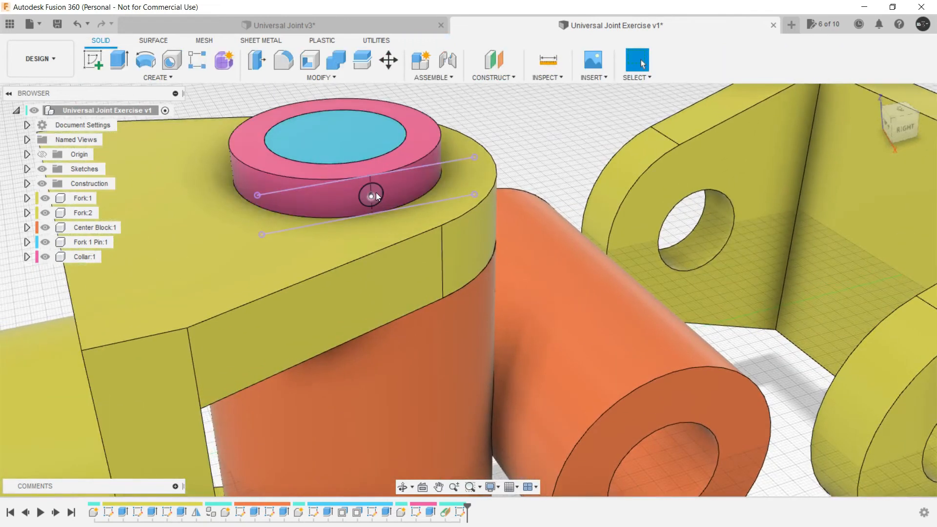
pyautogui.click(375, 193)
pyautogui.scroll(-2, 376, 192)
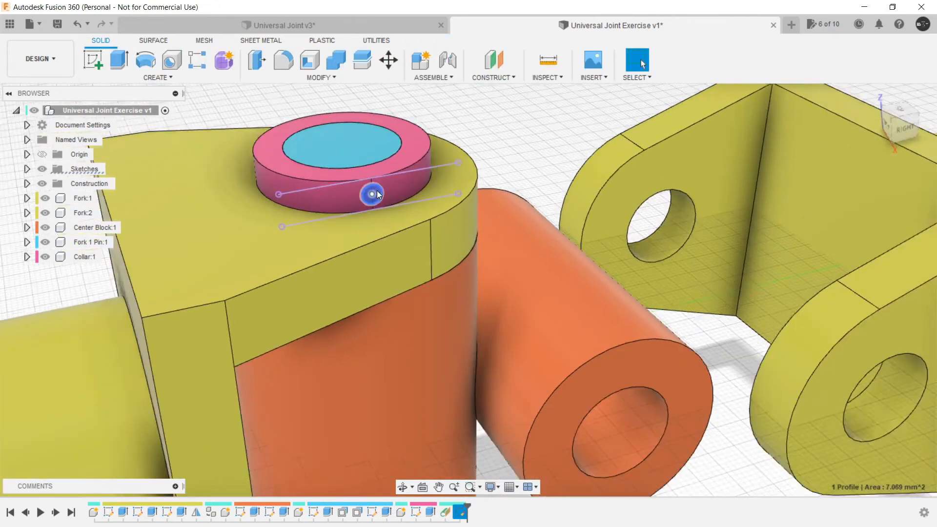
pyautogui.rightClick(483, 124)
pyautogui.click(517, 108)
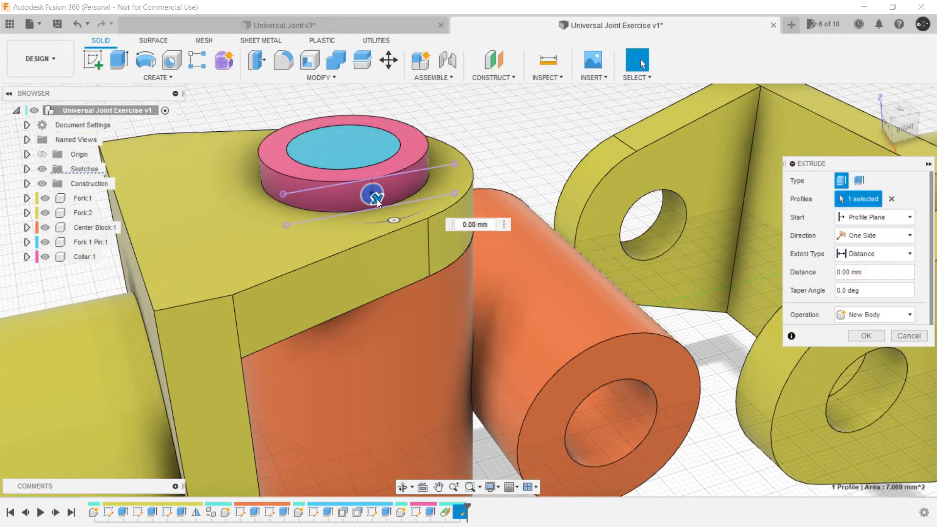
pyautogui.moveTo(376, 197); pyautogui.dragTo(303, 109)
pyautogui.keyDown('shift'); pyautogui.moveTo(303, 109); pyautogui.dragTo(248, 169, button='middle'); pyautogui.keyUp('shift')
pyautogui.click(866, 353)
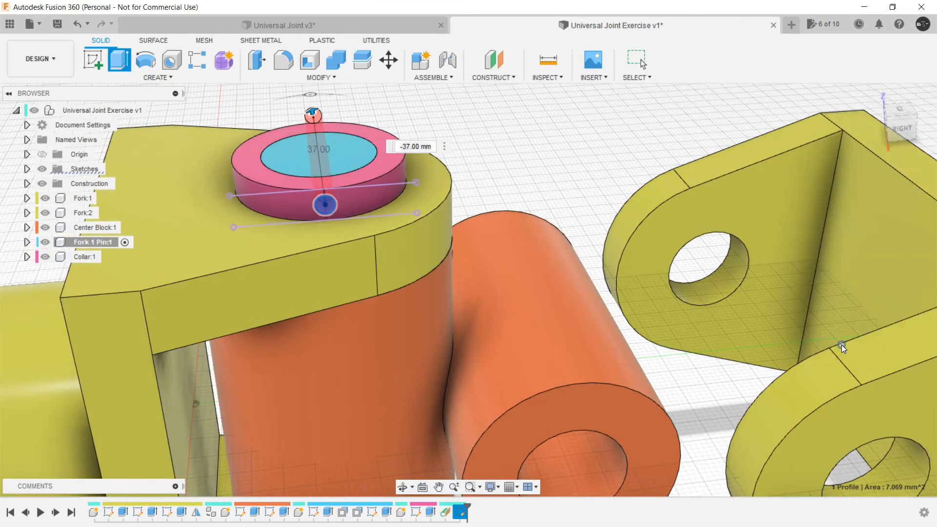
# Copy and paste Fork 1 Pin:1 and Collar:1 together, moving the copies 180 mm along Y beyond the second fork.
pyautogui.keyDown('shift'); pyautogui.moveTo(537, 195); pyautogui.dragTo(475, 162, button='middle'); pyautogui.keyUp('shift')
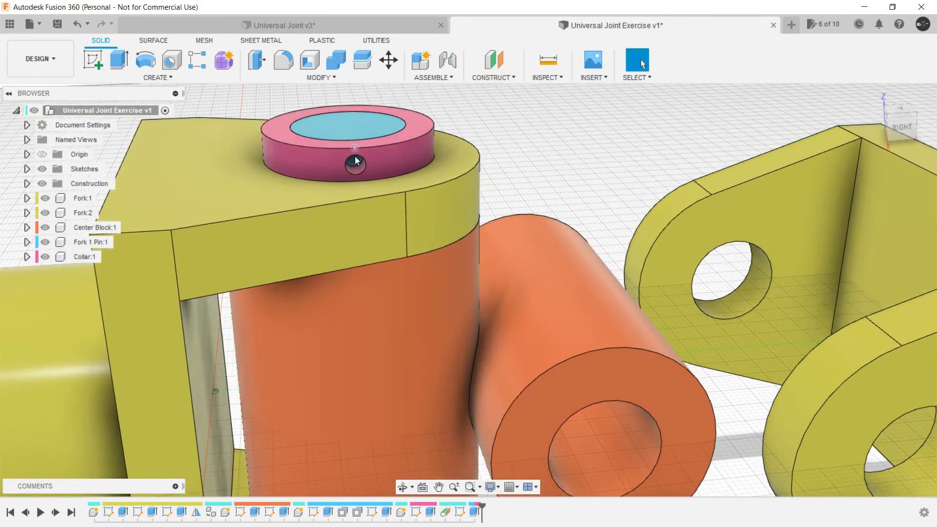
pyautogui.keyDown('shift'); pyautogui.moveTo(363, 162); pyautogui.dragTo(386, 171, button='middle'); pyautogui.keyUp('shift')
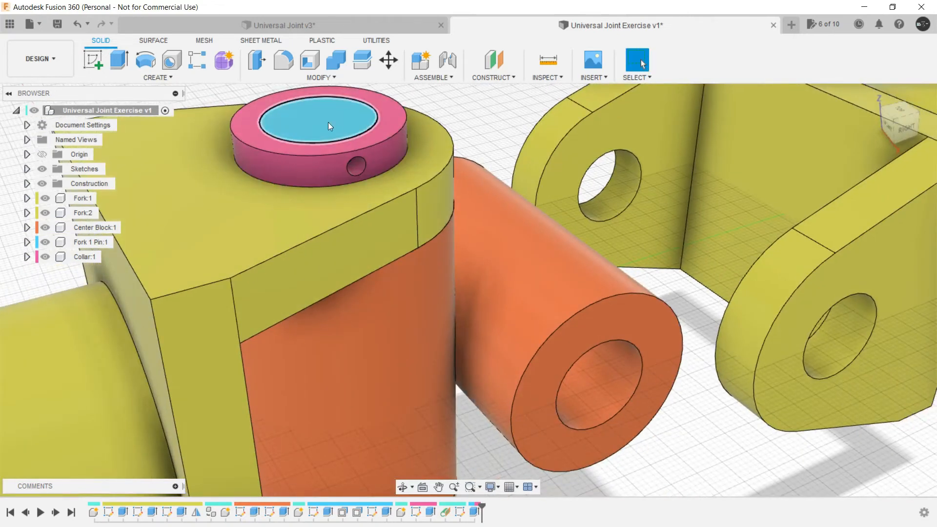
pyautogui.keyDown('shift'); pyautogui.moveTo(317, 117); pyautogui.dragTo(188, 102, button='middle'); pyautogui.keyUp('shift')
pyautogui.scroll(-2, 343, 185)
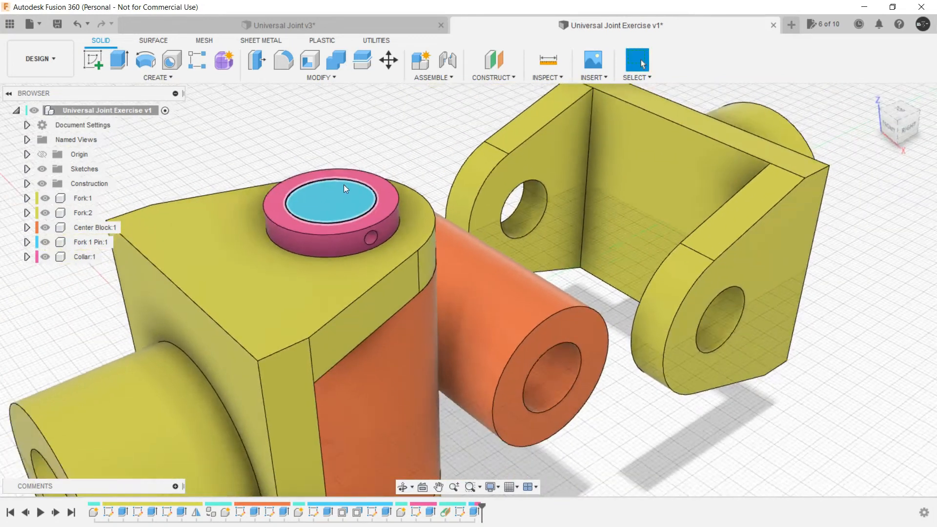
pyautogui.scroll(-5, 343, 184)
pyautogui.keyDown('shift'); pyautogui.moveTo(524, 323); pyautogui.dragTo(513, 314, button='middle'); pyautogui.keyUp('shift')
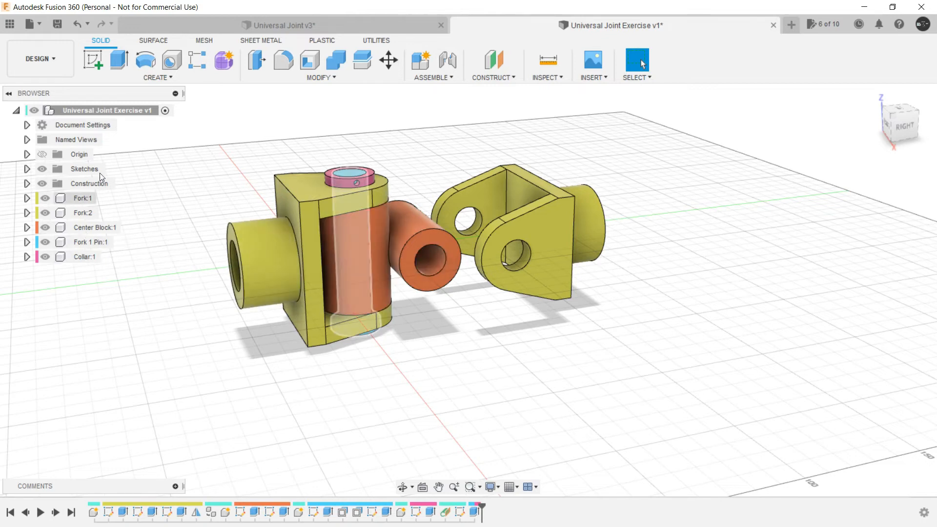
pyautogui.click(87, 244)
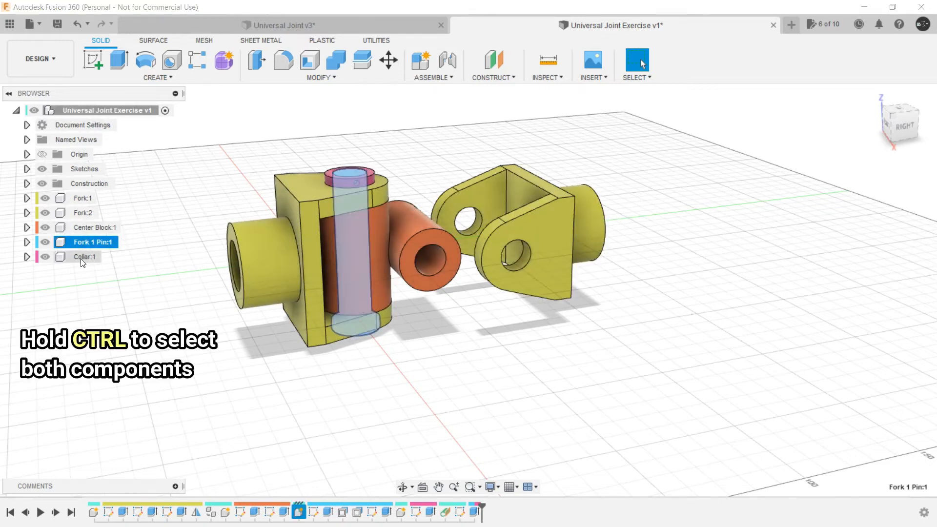
pyautogui.keyDown('ctrl'); pyautogui.click(82, 258); pyautogui.keyUp('ctrl')
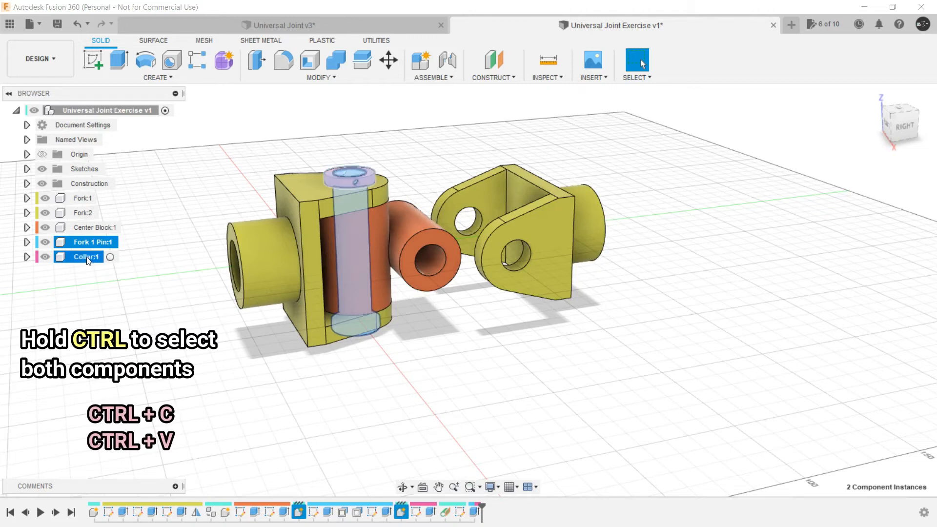
pyautogui.hotkey('ctrl', 'c')
pyautogui.hotkey('ctrl', 'v')
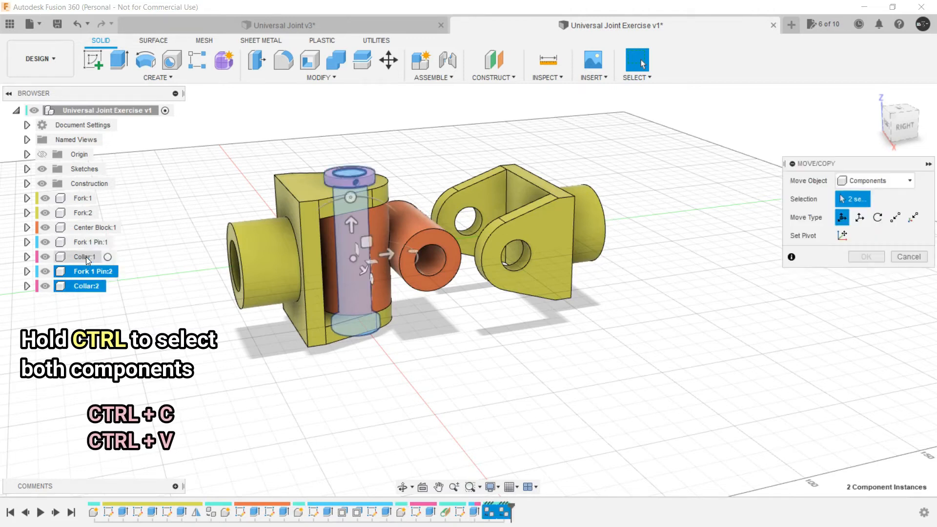
pyautogui.moveTo(429, 249); pyautogui.dragTo(654, 226)
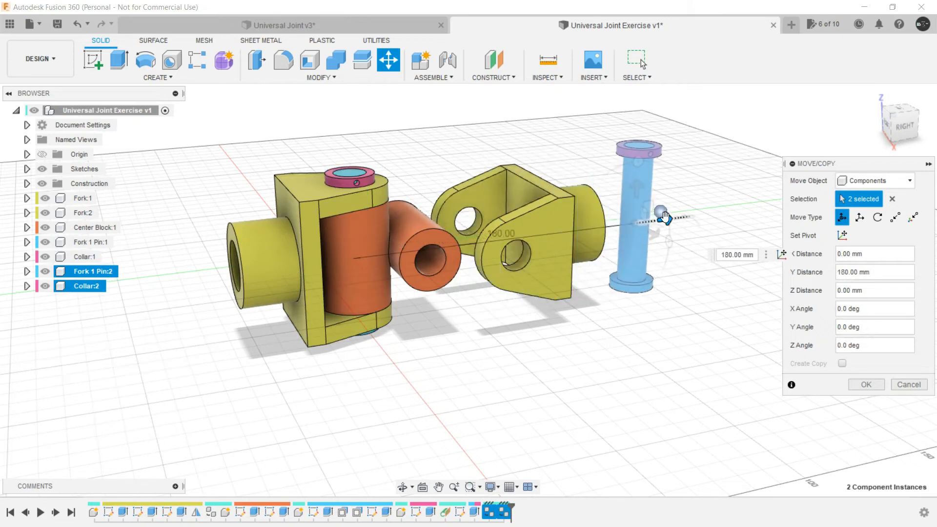
pyautogui.click(866, 385)
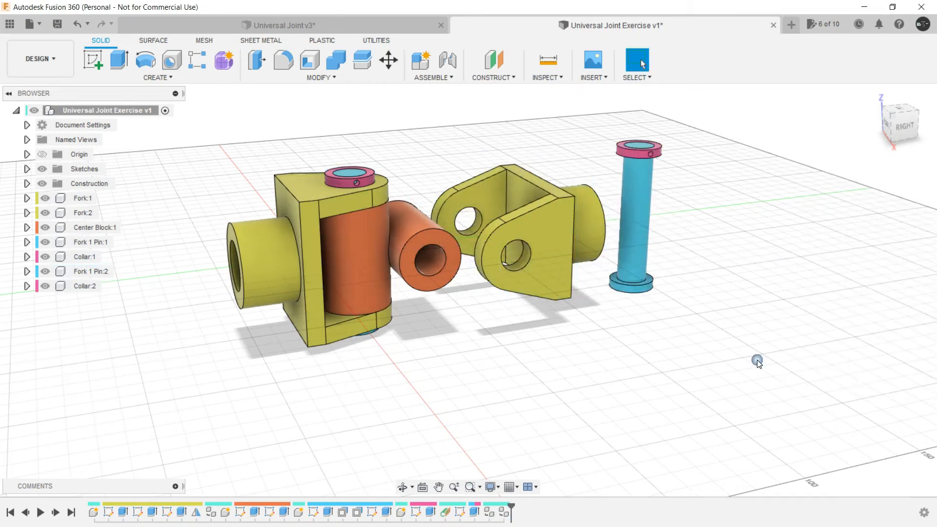
pyautogui.scroll(-2, 232, 319)
pyautogui.moveTo(419, 343)
pyautogui.keyDown('shift'); pyautogui.mouseDown(button='middle')
pyautogui.moveTo(458, 352)
pyautogui.moveTo(420, 342)
pyautogui.mouseUp(button='middle'); pyautogui.keyUp('shift')
pyautogui.scroll(3, 321, 175)
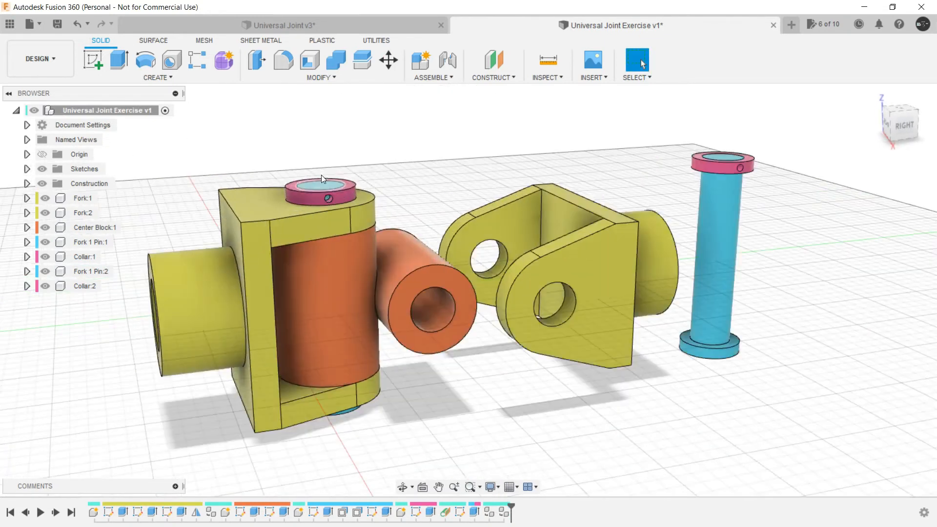
pyautogui.scroll(5, 335, 194)
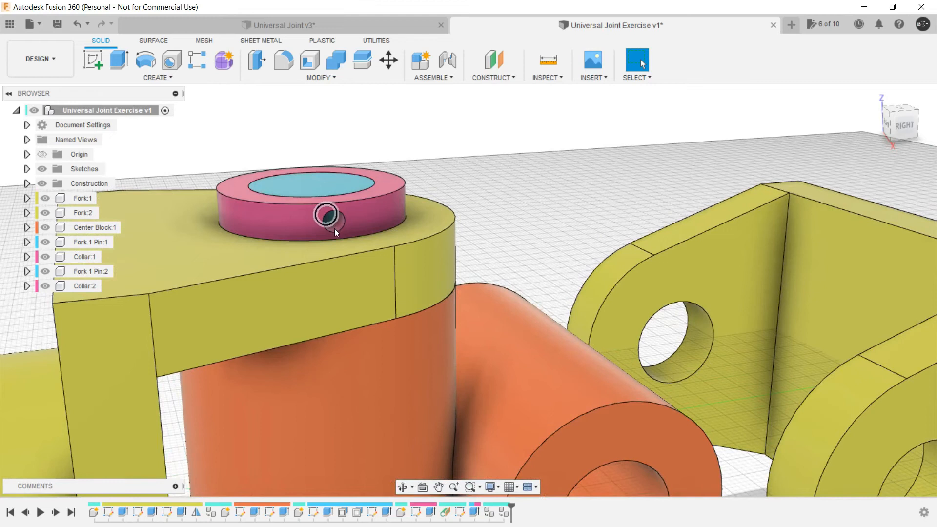
# Create a new internal standard component named Lock in the top-level assembly and make it active.
pyautogui.moveTo(334, 227)
pyautogui.keyDown('shift'); pyautogui.mouseDown(button='middle')
pyautogui.moveTo(342, 234)
pyautogui.moveTo(338, 223)
pyautogui.mouseUp(button='middle'); pyautogui.keyUp('shift')
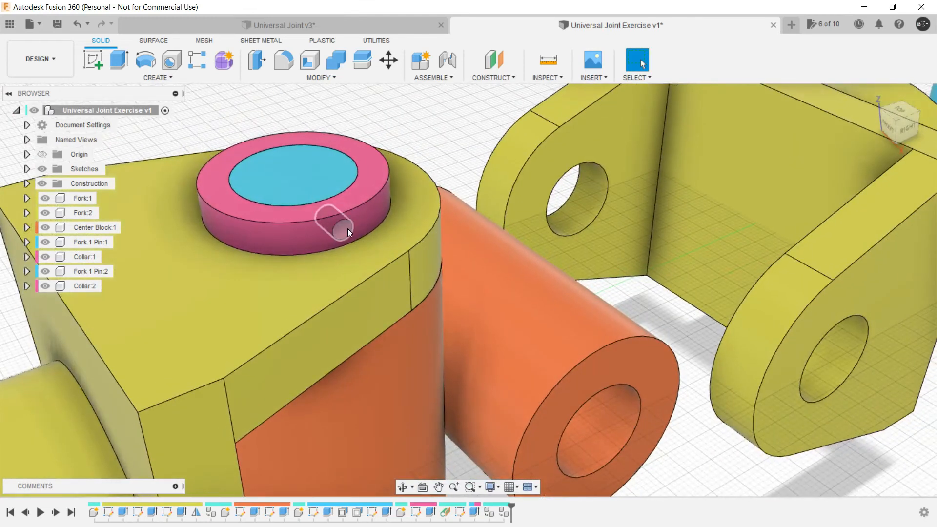
pyautogui.scroll(-10, 345, 228)
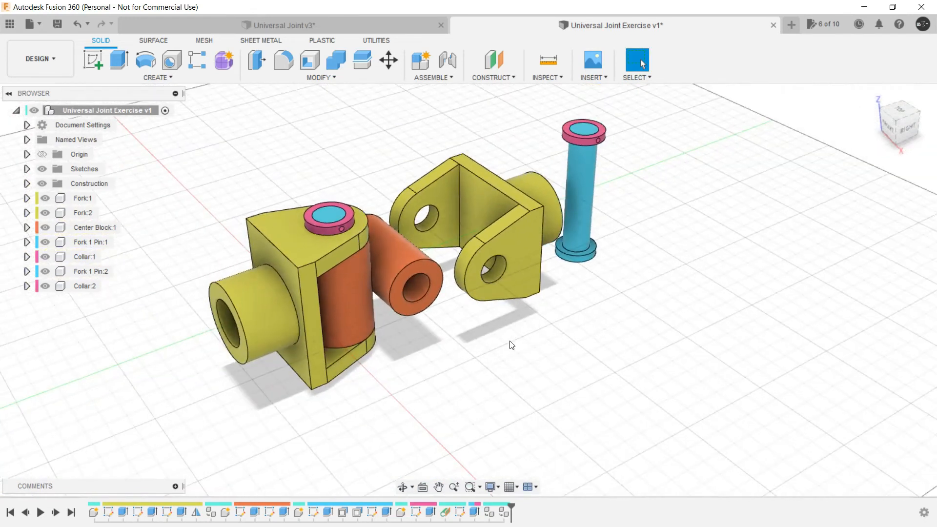
pyautogui.scroll(1, 503, 338)
pyautogui.click(433, 77)
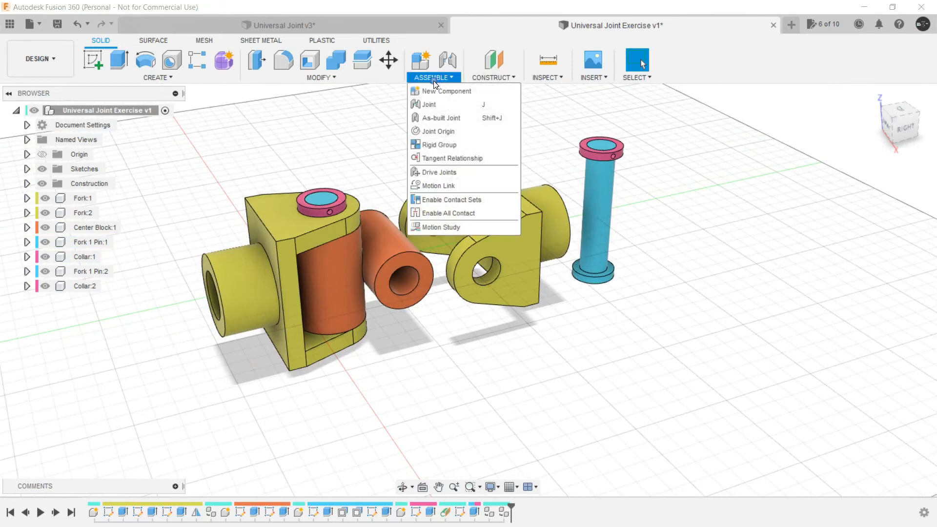
pyautogui.click(441, 90)
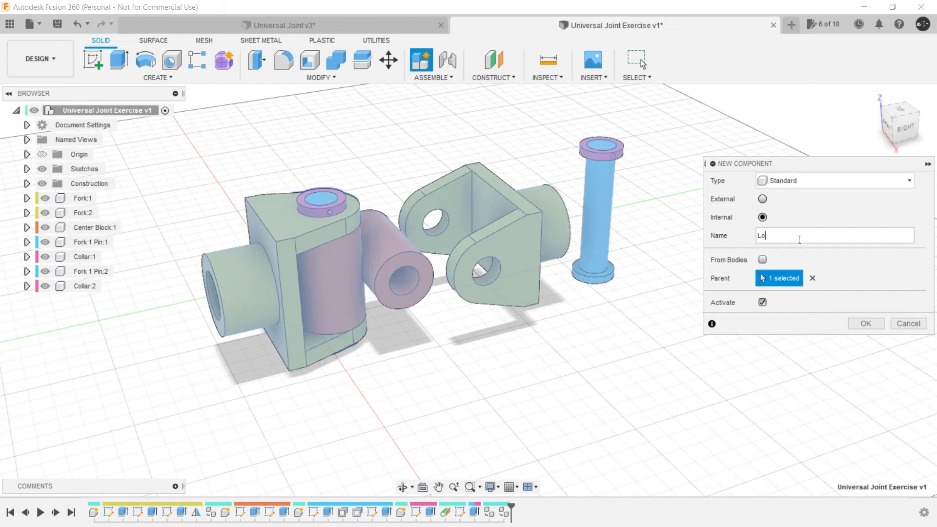
pyautogui.press('Return')
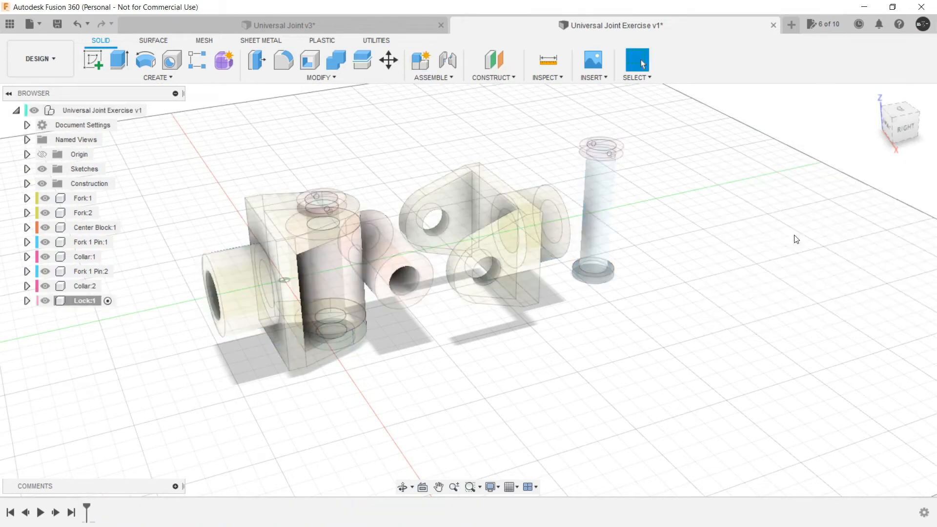
# Sketch a 3 mm diameter circle on the YZ plane, on the Y axis about 75 mm from the origin beyond the first fork, and finish the sketch.
pyautogui.click(93, 59)
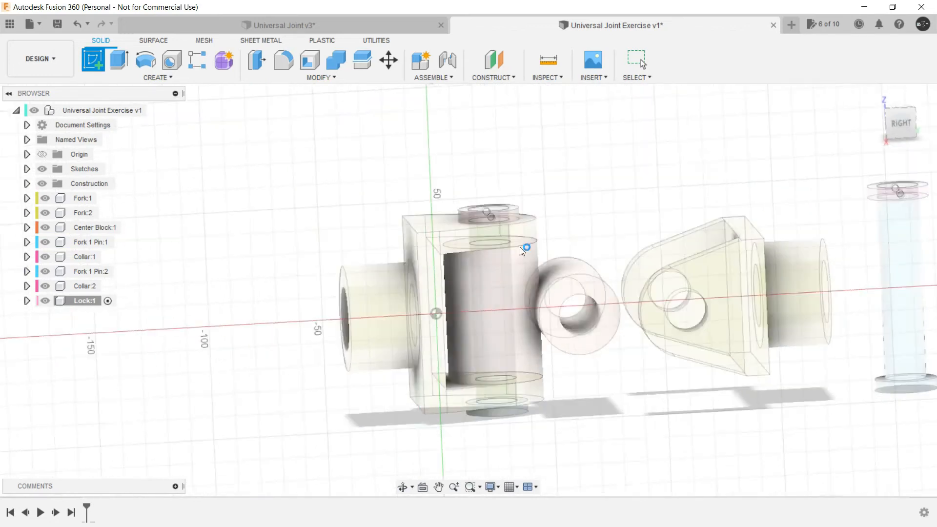
pyautogui.moveTo(585, 176); pyautogui.dragTo(267, 170, button='middle')
pyautogui.moveTo(649, 253)
pyautogui.mouseDown(button='middle')
pyautogui.moveTo(532, 242)
pyautogui.moveTo(934, 215)
pyautogui.mouseUp(button='middle')
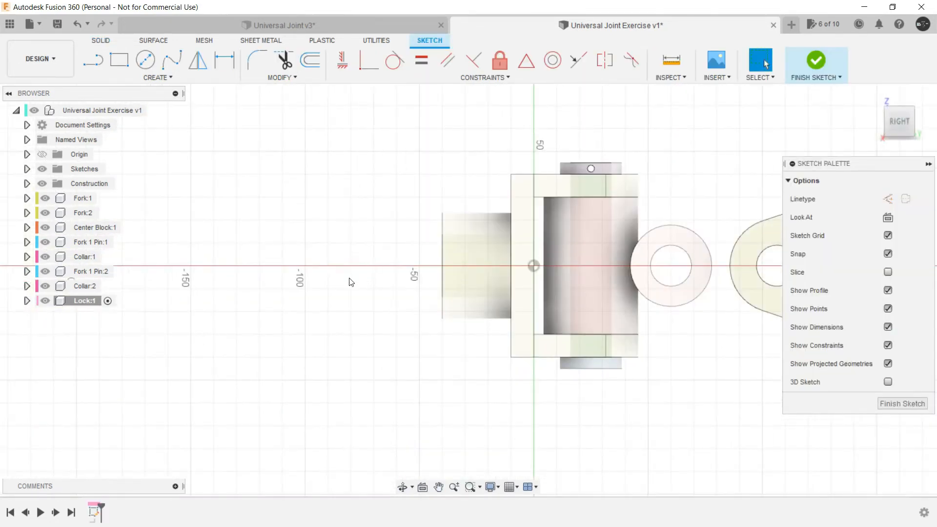
pyautogui.press('c')
pyautogui.scroll(1, 351, 265)
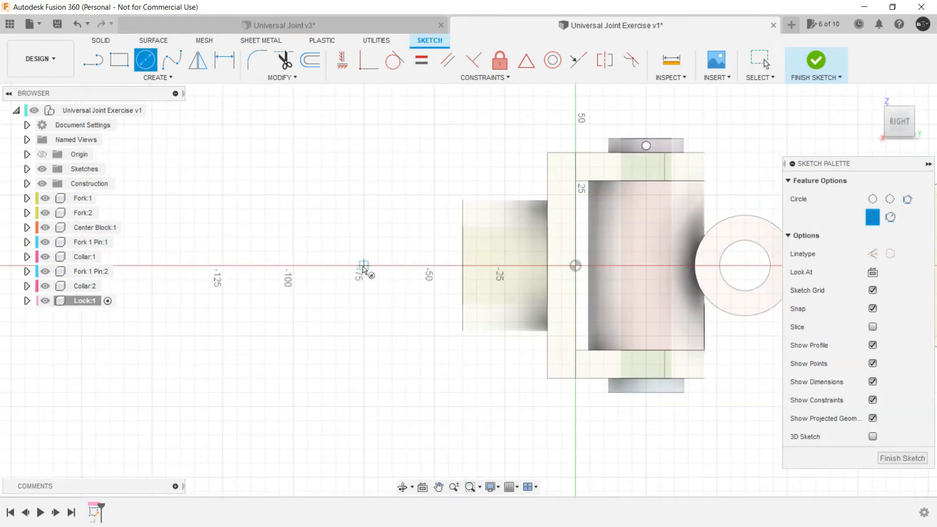
pyautogui.click(363, 266)
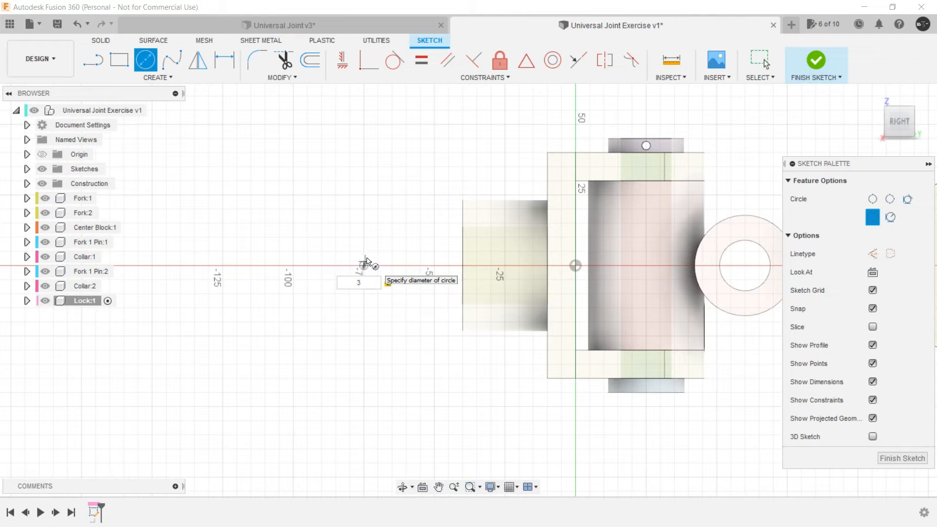
pyautogui.press('Return')
pyautogui.press('Escape')
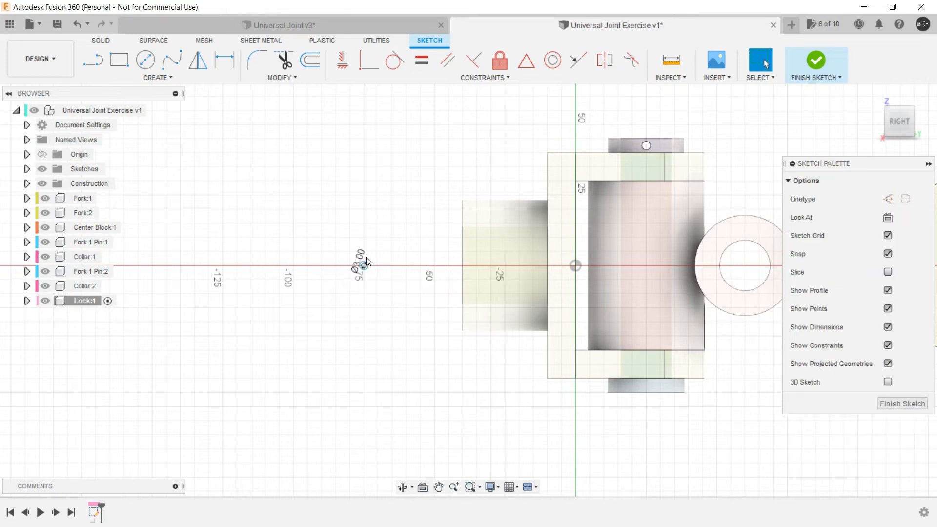
pyautogui.click(894, 403)
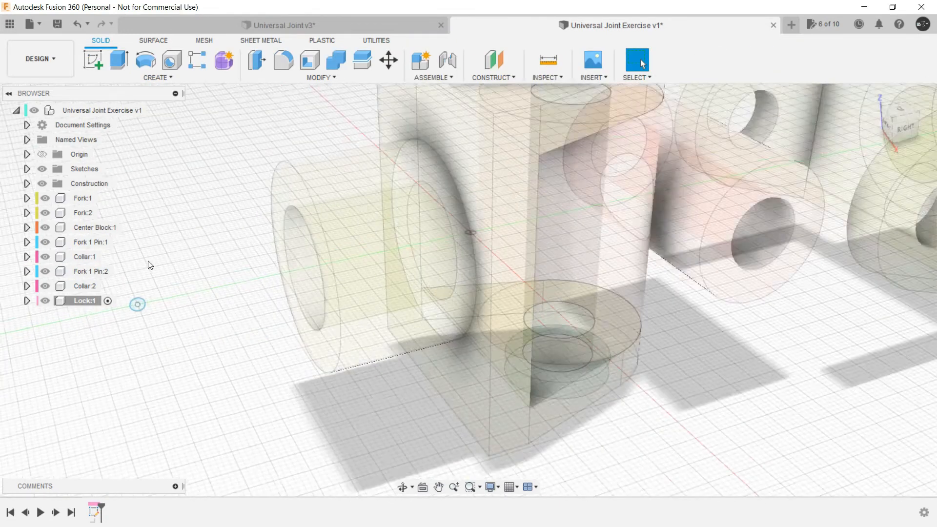
# Measure the outer diameter of the collar on the first fork.
pyautogui.moveTo(148, 261); pyautogui.dragTo(218, 264, button='middle')
pyautogui.scroll(2, 217, 263)
pyautogui.scroll(-2, 267, 242)
pyautogui.scroll(2, 258, 273)
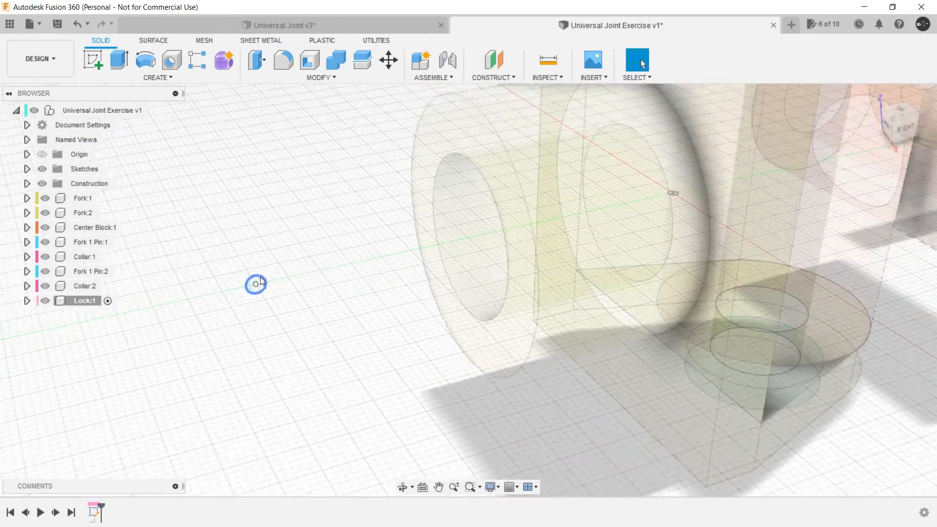
pyautogui.scroll(3, 260, 281)
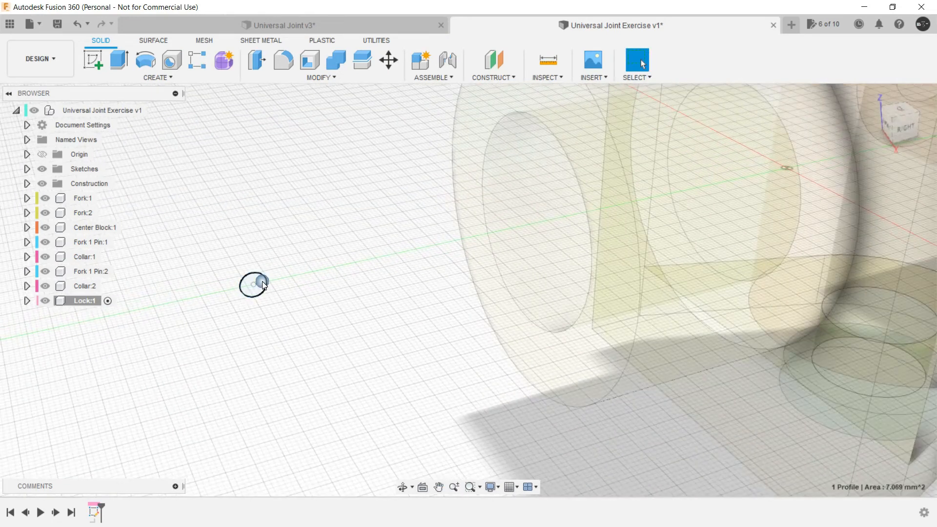
pyautogui.scroll(-6, 315, 276)
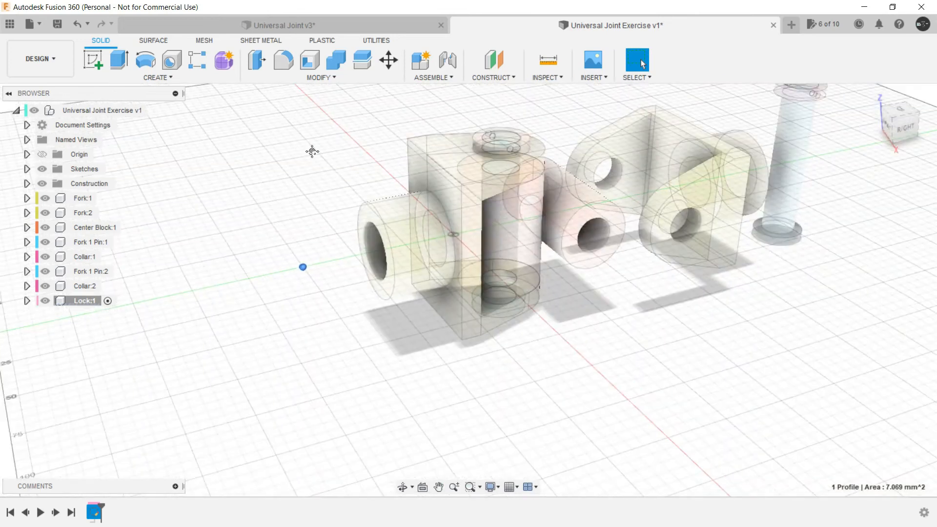
pyautogui.moveTo(312, 151); pyautogui.dragTo(262, 203, button='middle')
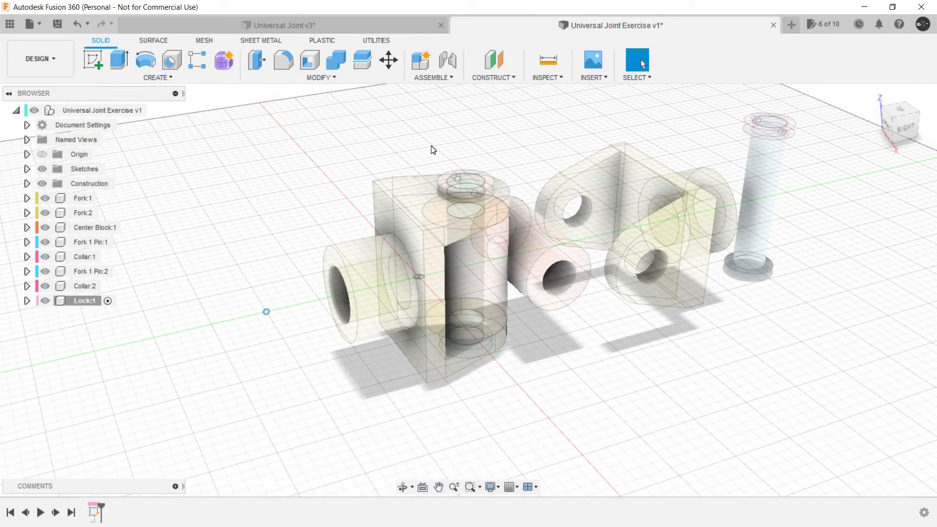
pyautogui.scroll(4, 453, 148)
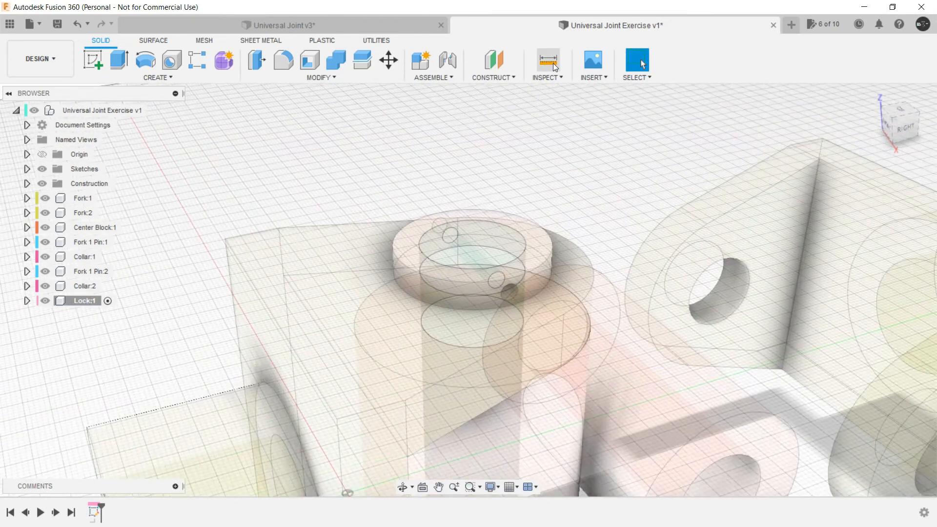
pyautogui.click(549, 68)
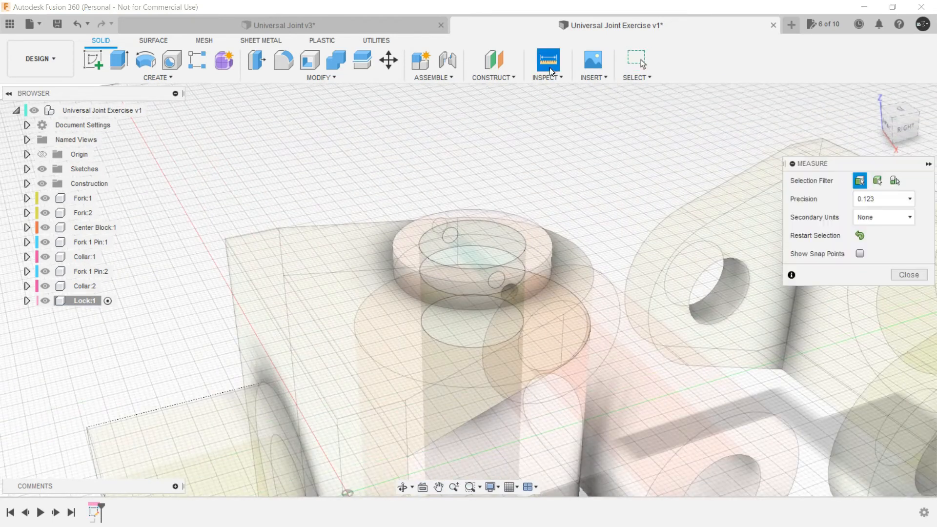
pyautogui.click(546, 263)
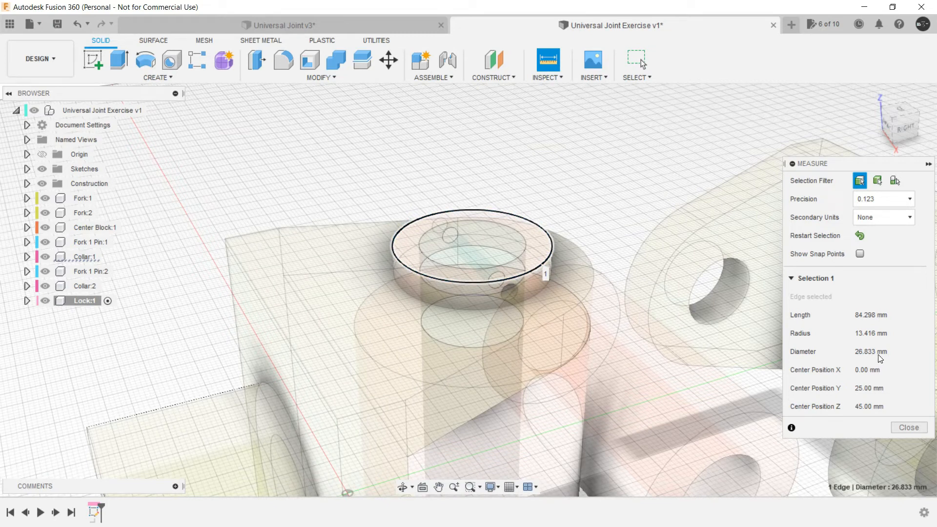
pyautogui.click(908, 428)
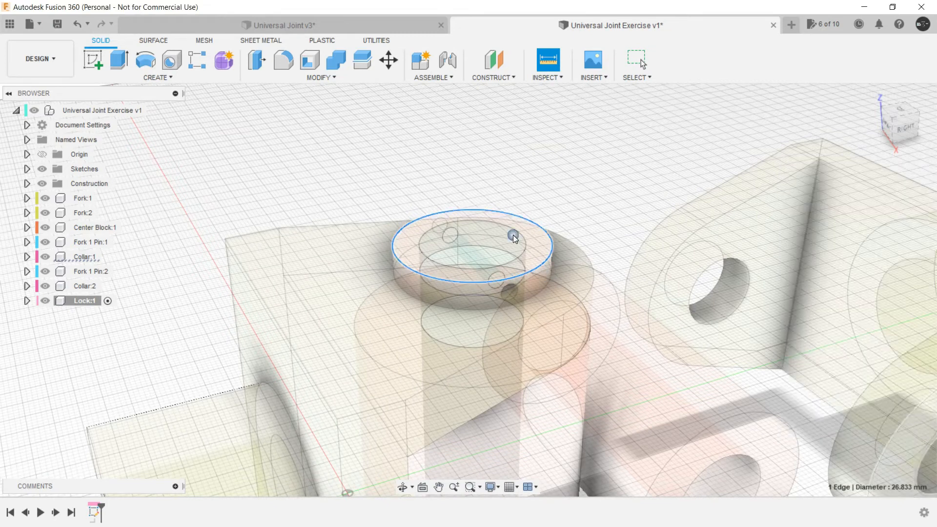
# Extrude the small circle 26.833 mm as a new body to form the lock pin.
pyautogui.scroll(-5, 324, 194)
pyautogui.scroll(5, 405, 312)
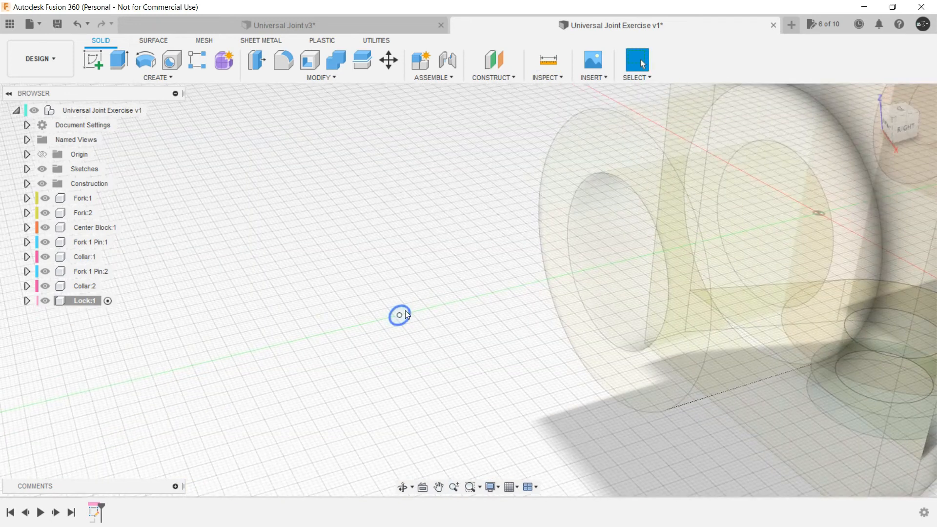
pyautogui.click(399, 316)
pyautogui.rightClick(405, 315)
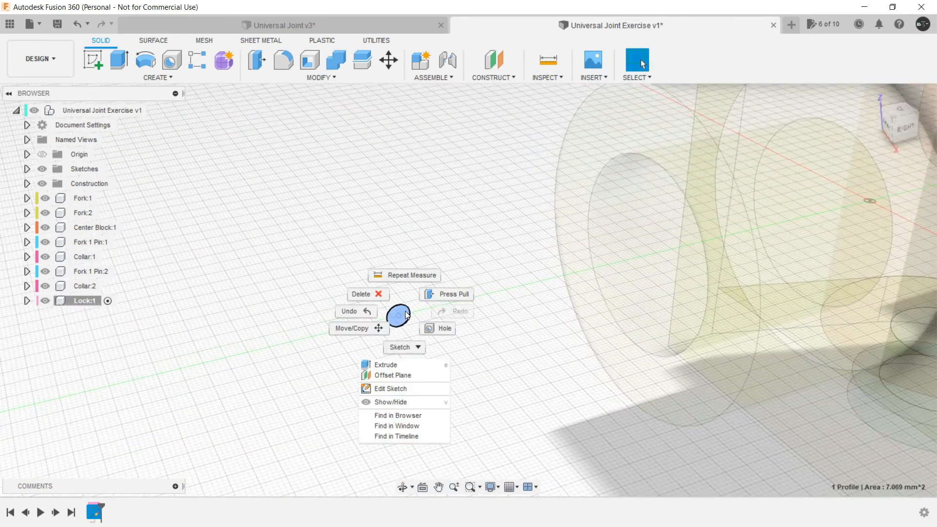
pyautogui.click(437, 299)
pyautogui.write('26.833')
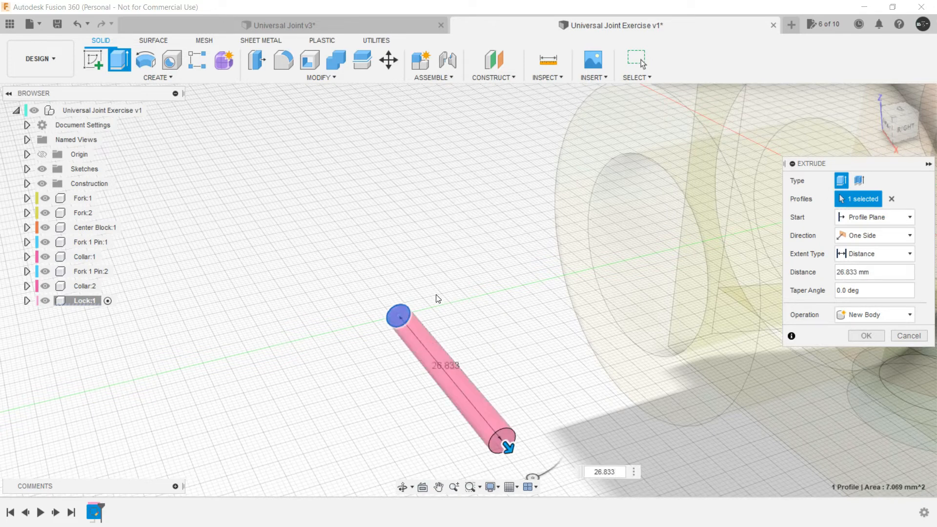
pyautogui.click(865, 335)
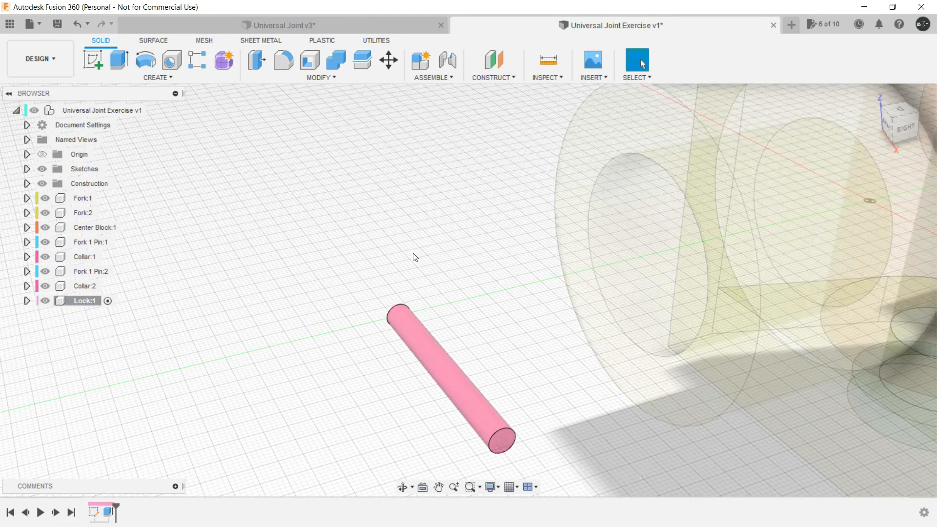
# Activate the top-level assembly, then copy and paste Lock:1, placing the copy beside the original along the Y axis.
pyautogui.scroll(-5, 409, 259)
pyautogui.scroll(-5, 307, 281)
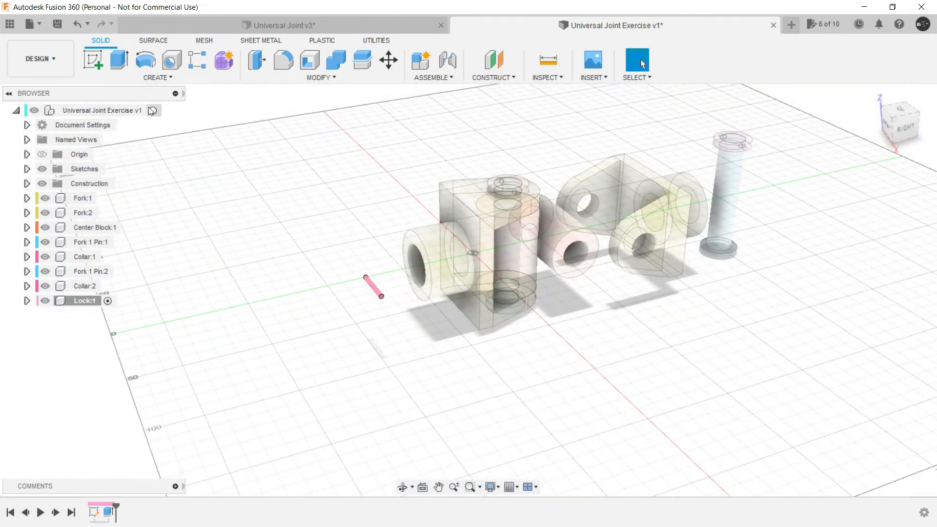
pyautogui.click(151, 111)
pyautogui.click(87, 303)
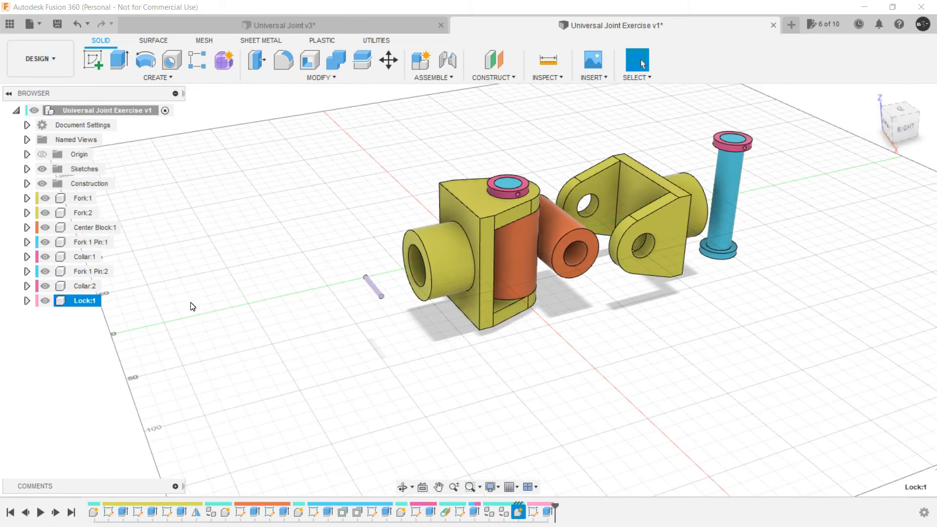
pyautogui.hotkey('ctrl', 'c')
pyautogui.hotkey('ctrl', 'v')
pyautogui.moveTo(396, 280); pyautogui.dragTo(373, 294)
pyautogui.click(865, 385)
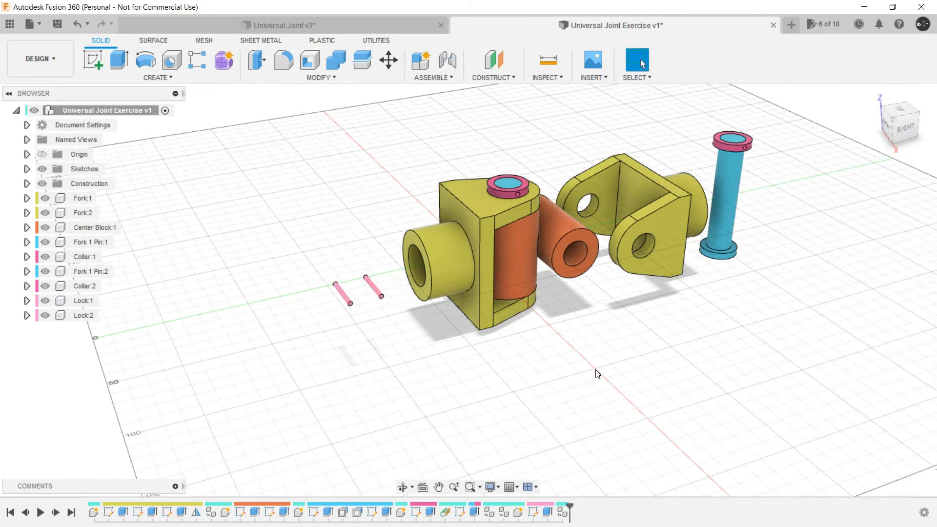
# Pull the first fork, the center block and both connecting pins away from their positions to test their free movement.
pyautogui.keyDown('shift'); pyautogui.moveTo(569, 371); pyautogui.dragTo(543, 349, button='middle'); pyautogui.keyUp('shift')
pyautogui.moveTo(444, 232); pyautogui.dragTo(254, 152)
pyautogui.keyDown('shift'); pyautogui.moveTo(460, 366); pyautogui.dragTo(456, 359, button='middle'); pyautogui.keyUp('shift')
pyautogui.moveTo(522, 271); pyautogui.dragTo(404, 350)
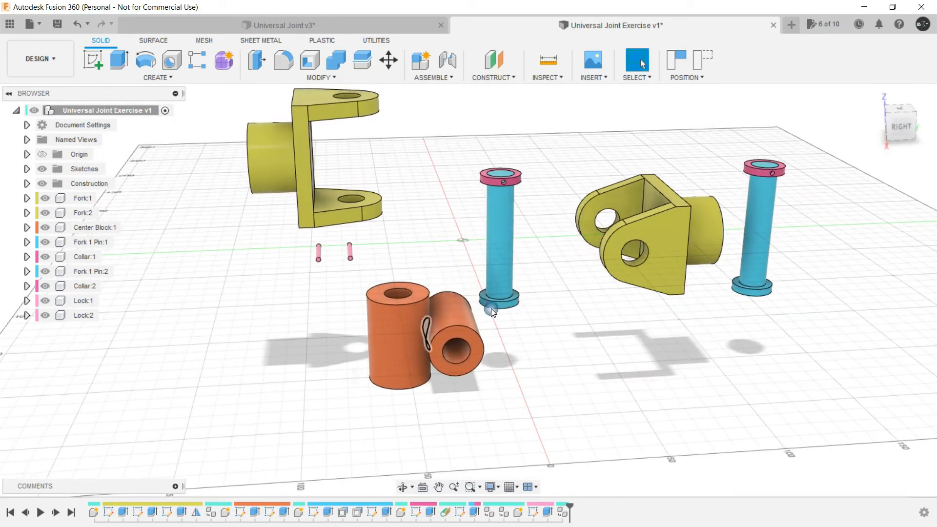
pyautogui.moveTo(511, 254); pyautogui.dragTo(547, 307)
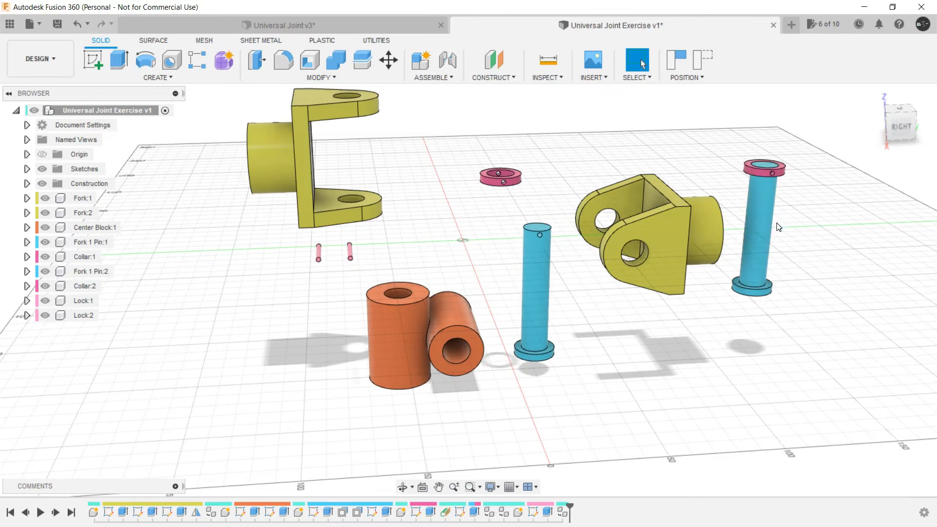
pyautogui.moveTo(764, 264); pyautogui.dragTo(773, 324)
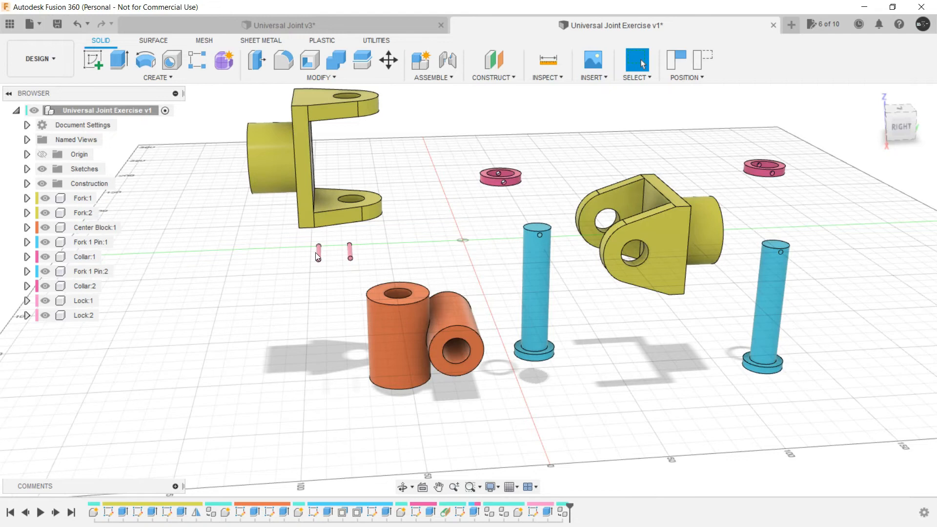
# Revert the moved components to their original positions.
pyautogui.scroll(4, 320, 253)
pyautogui.scroll(-4, 382, 283)
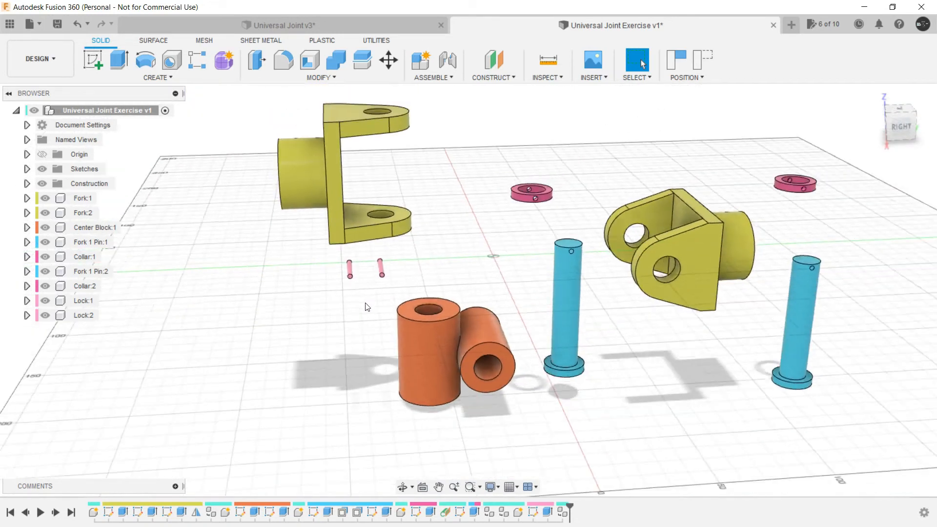
pyautogui.scroll(-3, 309, 335)
pyautogui.keyDown('shift'); pyautogui.moveTo(309, 334); pyautogui.dragTo(339, 335, button='middle'); pyautogui.keyUp('shift')
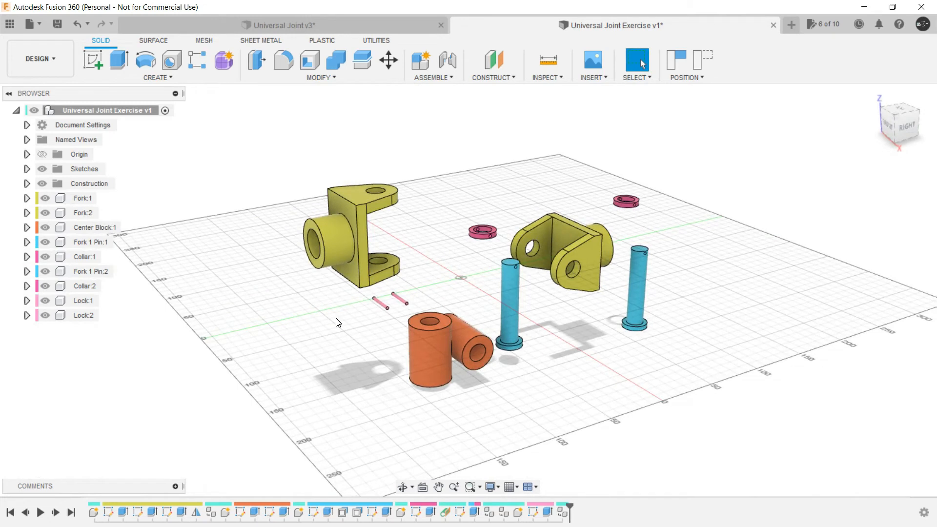
pyautogui.keyDown('shift'); pyautogui.moveTo(609, 329); pyautogui.dragTo(587, 322, button='middle'); pyautogui.keyUp('shift')
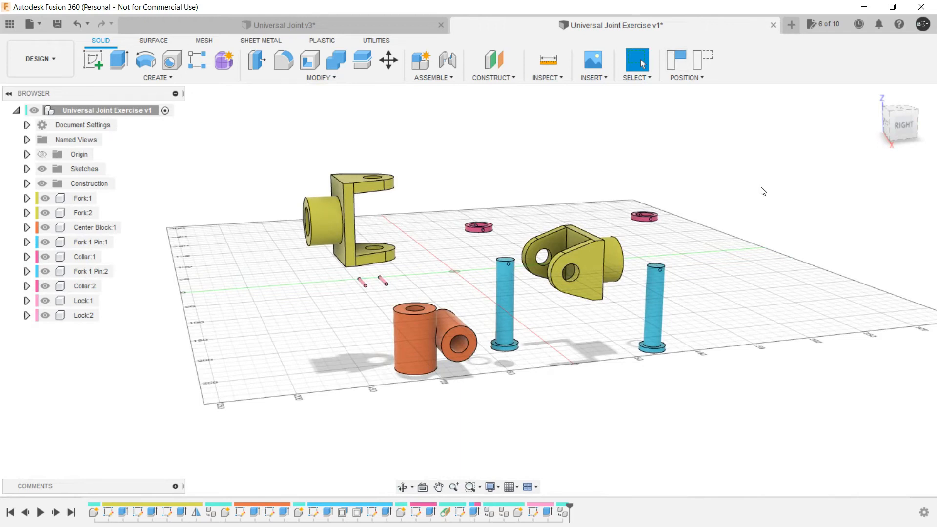
pyautogui.click(702, 64)
pyautogui.scroll(2, 558, 183)
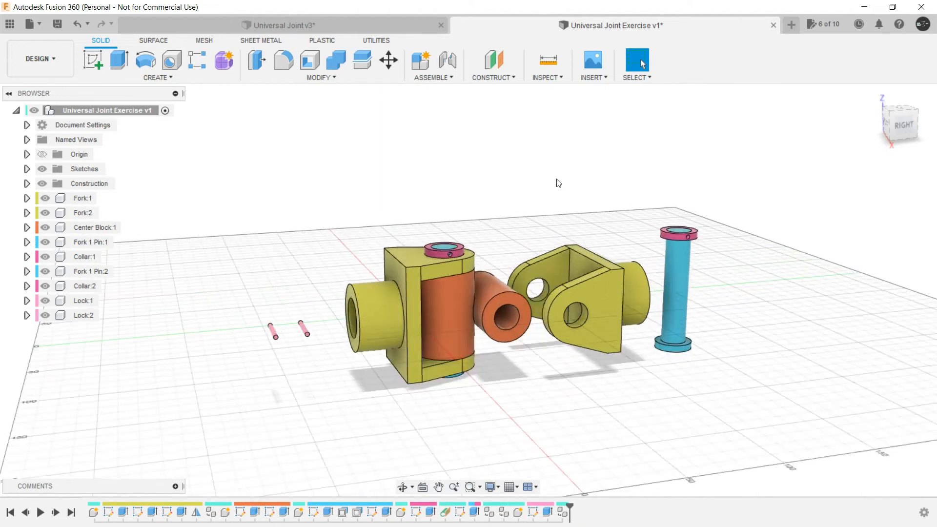
pyautogui.keyDown('shift'); pyautogui.moveTo(544, 203); pyautogui.dragTo(344, 207, button='middle'); pyautogui.keyUp('shift')
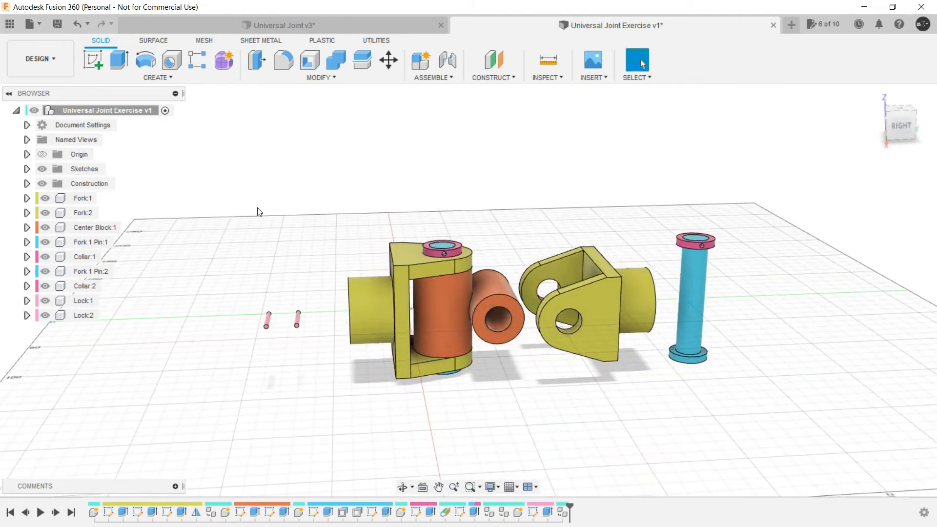
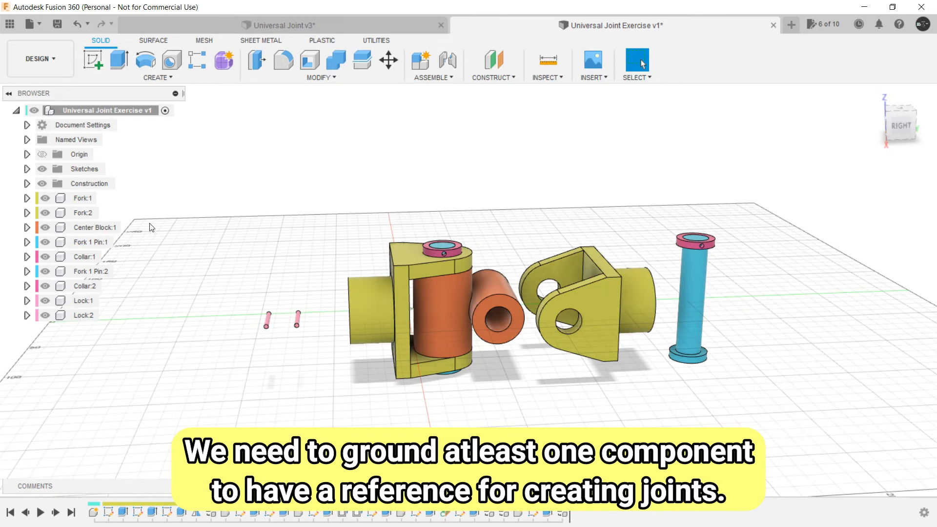
# Ground the Center Block:1 component as the fixed reference for the assembly.
pyautogui.click(100, 230)
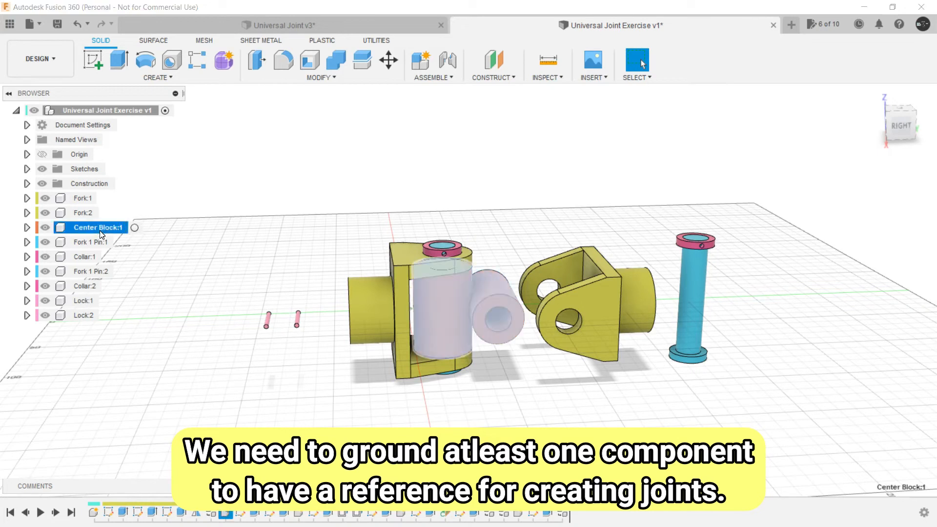
pyautogui.rightClick(99, 230)
pyautogui.click(177, 25)
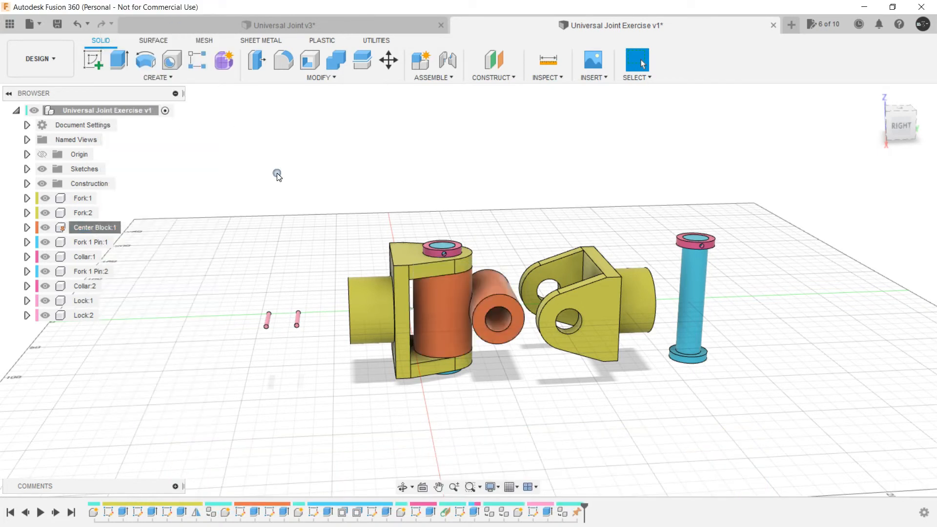
# Pull both forks, both pins and the first collar away from the grounded center block to test their movement, then revert their positions.
pyautogui.moveTo(368, 298); pyautogui.dragTo(276, 192)
pyautogui.moveTo(438, 258); pyautogui.dragTo(443, 141)
pyautogui.moveTo(543, 274); pyautogui.dragTo(637, 221)
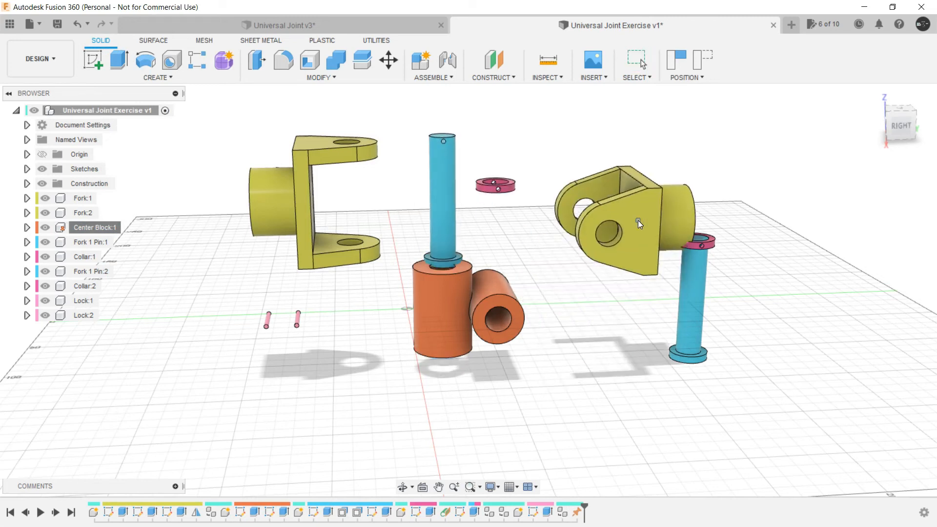
pyautogui.moveTo(695, 285); pyautogui.dragTo(758, 322)
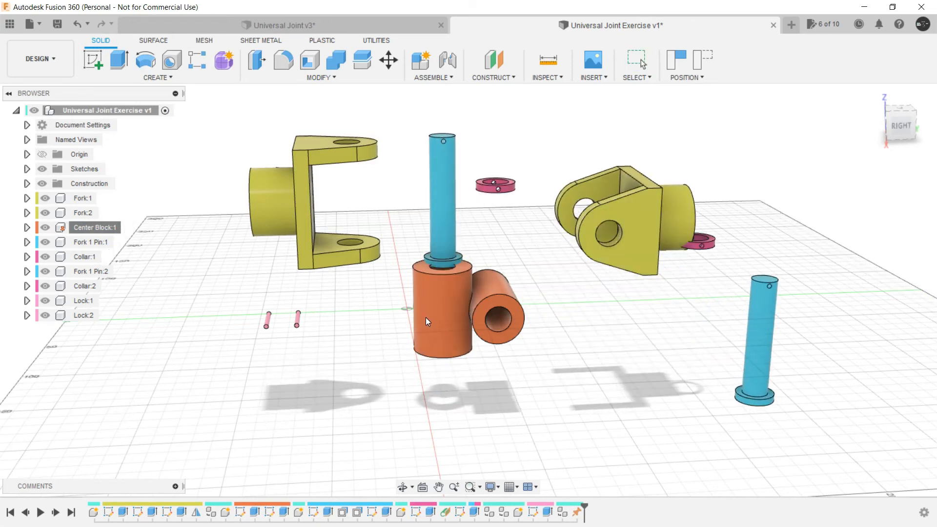
pyautogui.click(702, 60)
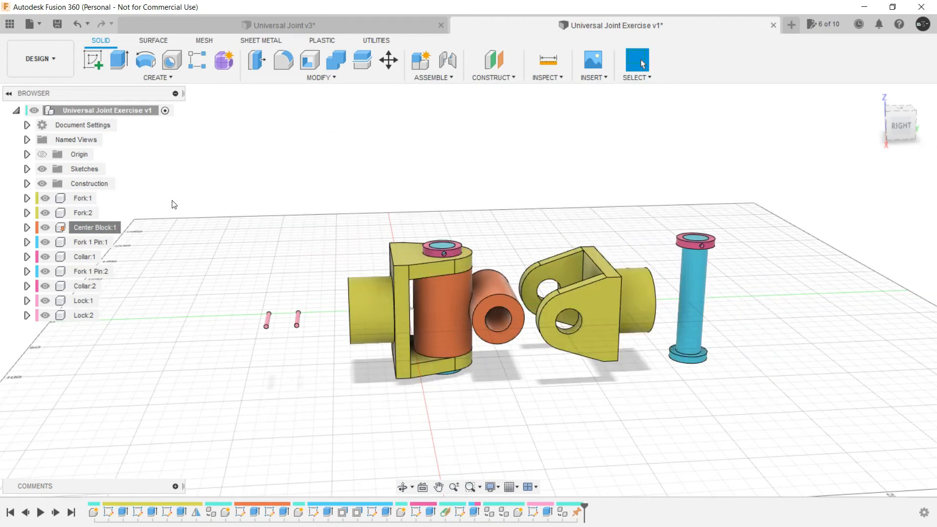
# Move Fork:1, Fork 1 Pin:1 and Collar:1 away from the center block so their faces are accessible.
pyautogui.hotkey('ctrl', 'z')
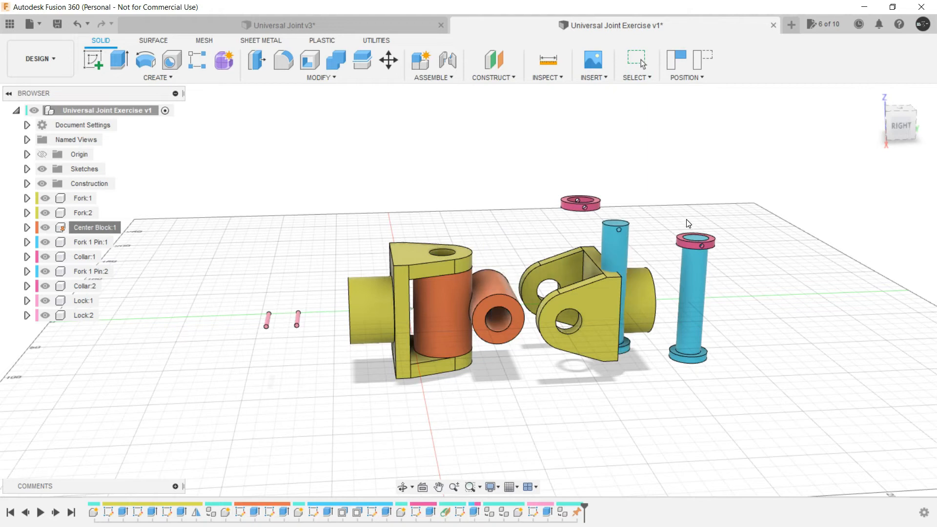
pyautogui.keyDown('shift'); pyautogui.moveTo(273, 247); pyautogui.dragTo(351, 271, button='middle'); pyautogui.keyUp('shift')
pyautogui.moveTo(377, 303); pyautogui.dragTo(266, 205)
pyautogui.keyDown('shift'); pyautogui.moveTo(444, 159); pyautogui.dragTo(438, 168, button='middle'); pyautogui.keyUp('shift')
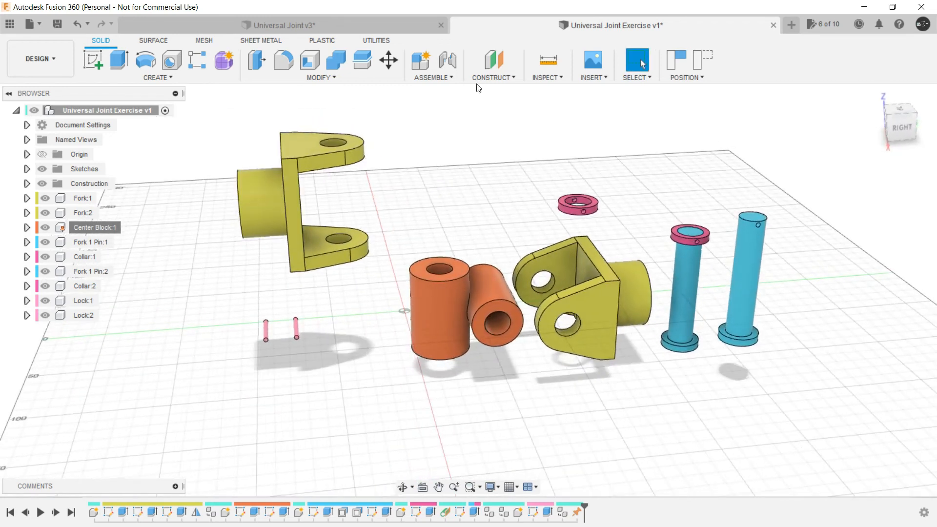
# Join the inner hole edge of Fork:1's upper arm to the center block's vertical bore with a Revolute joint about the Z axis.
pyautogui.click(453, 64)
pyautogui.keyDown('shift'); pyautogui.moveTo(397, 197); pyautogui.dragTo(397, 144, button='middle'); pyautogui.keyUp('shift')
pyautogui.scroll(5, 348, 171)
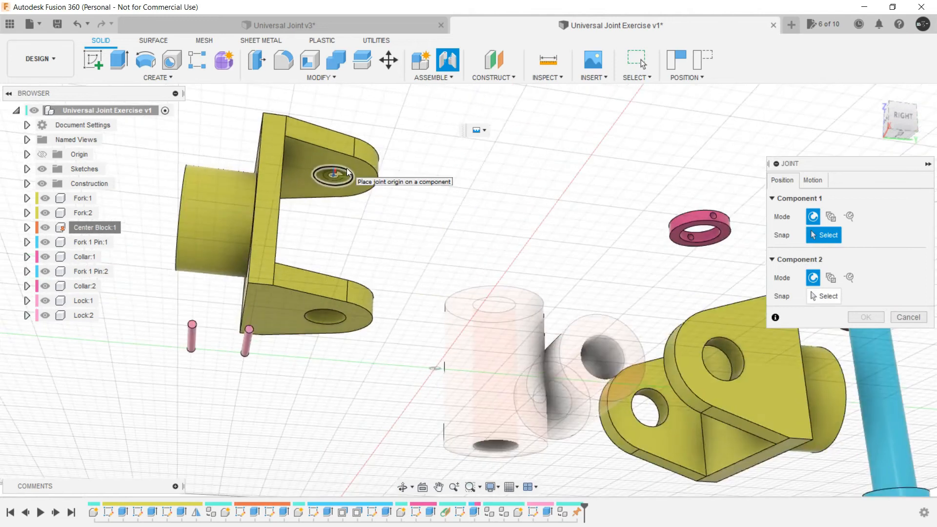
pyautogui.click(348, 172)
pyautogui.keyDown('shift'); pyautogui.moveTo(348, 172); pyautogui.dragTo(522, 329, button='middle'); pyautogui.keyUp('shift')
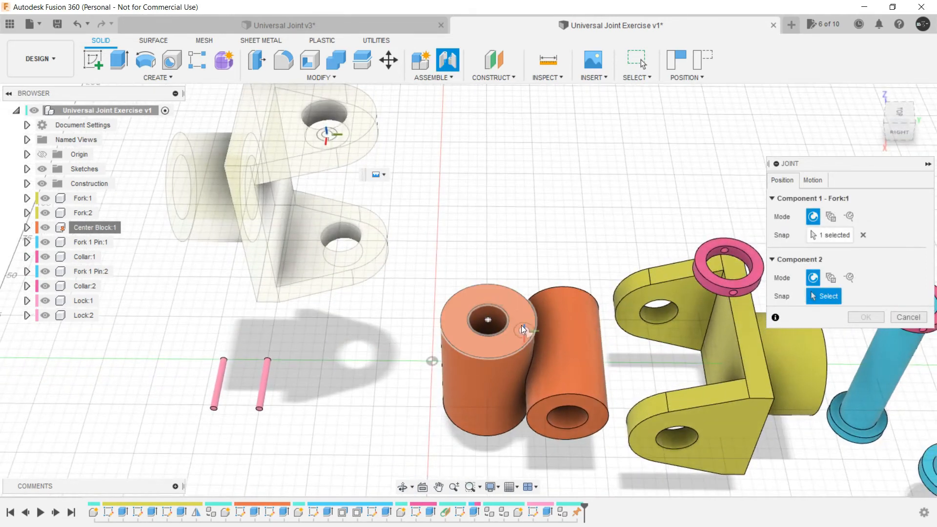
pyautogui.click(500, 311)
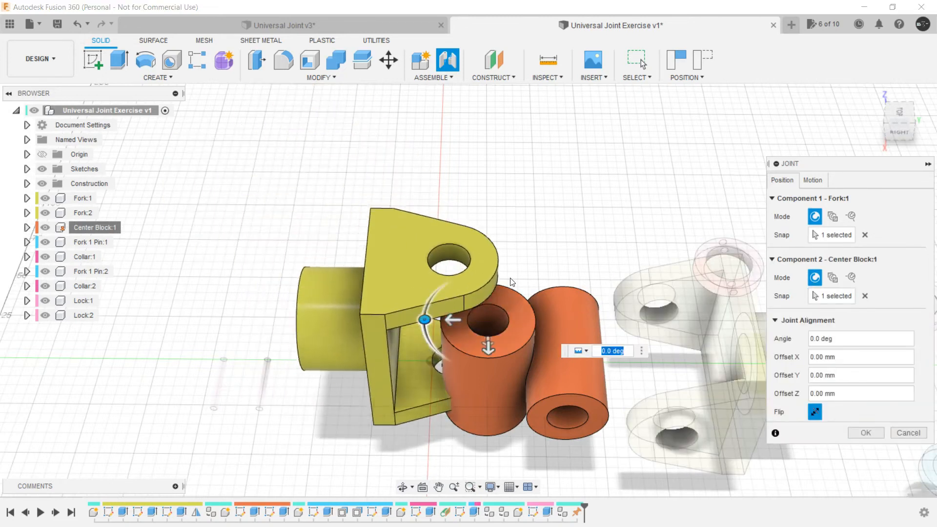
pyautogui.click(812, 180)
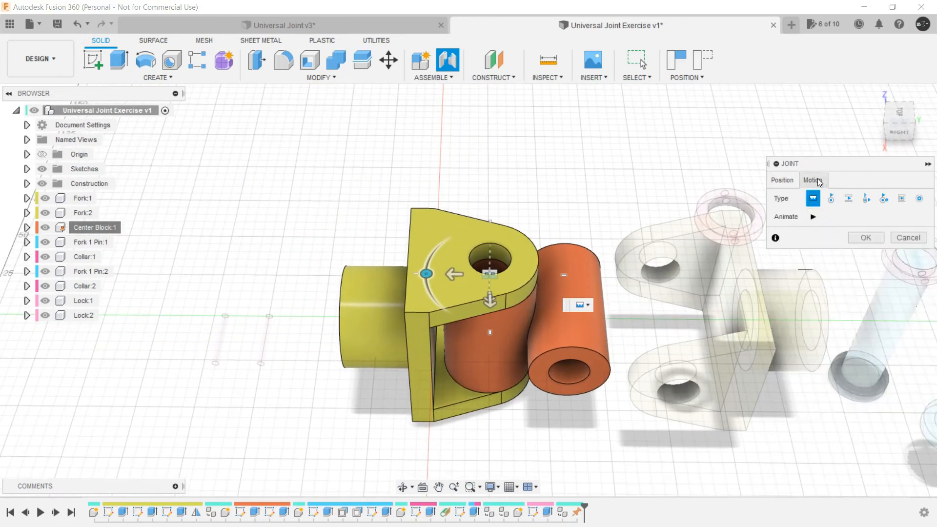
pyautogui.click(830, 198)
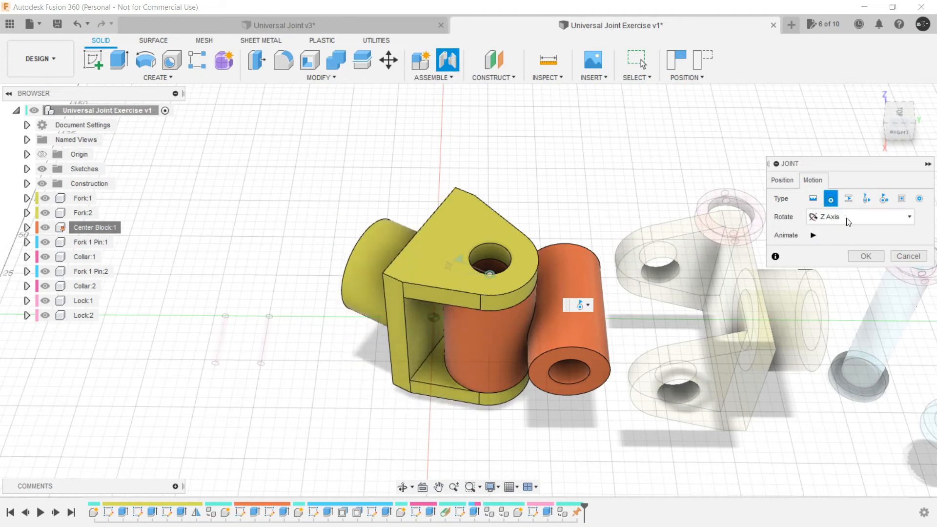
pyautogui.click(866, 256)
# Join Fork:2's arm hole to the center block's horizontal bore with a Revolute joint about the Z axis.
pyautogui.keyDown('shift'); pyautogui.moveTo(552, 200); pyautogui.dragTo(565, 148, button='middle'); pyautogui.keyUp('shift')
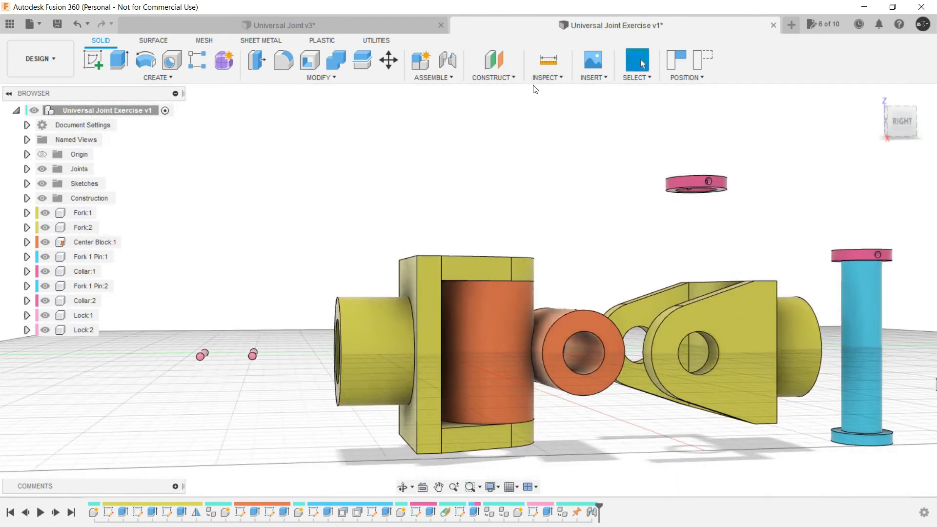
pyautogui.press('j')
pyautogui.keyDown('shift'); pyautogui.moveTo(524, 245); pyautogui.dragTo(610, 367, button='middle'); pyautogui.keyUp('shift')
pyautogui.click(547, 294)
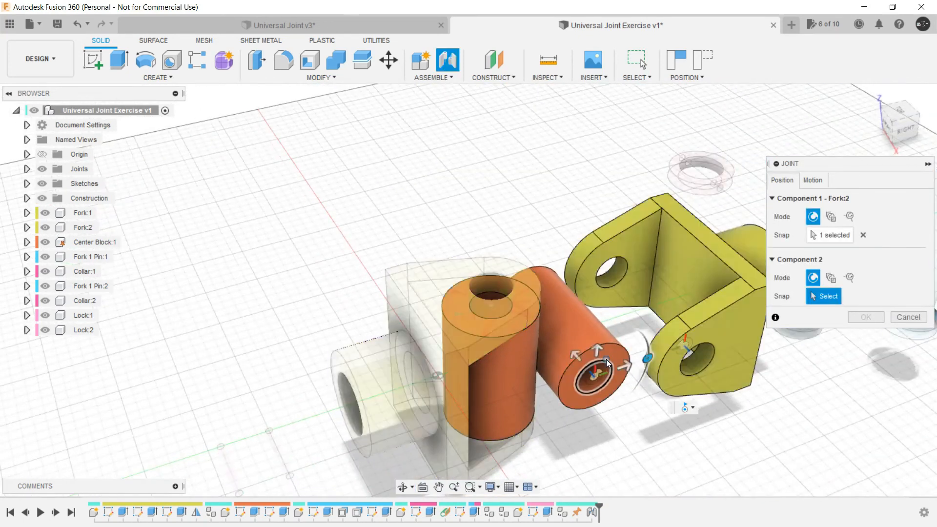
pyautogui.click(606, 359)
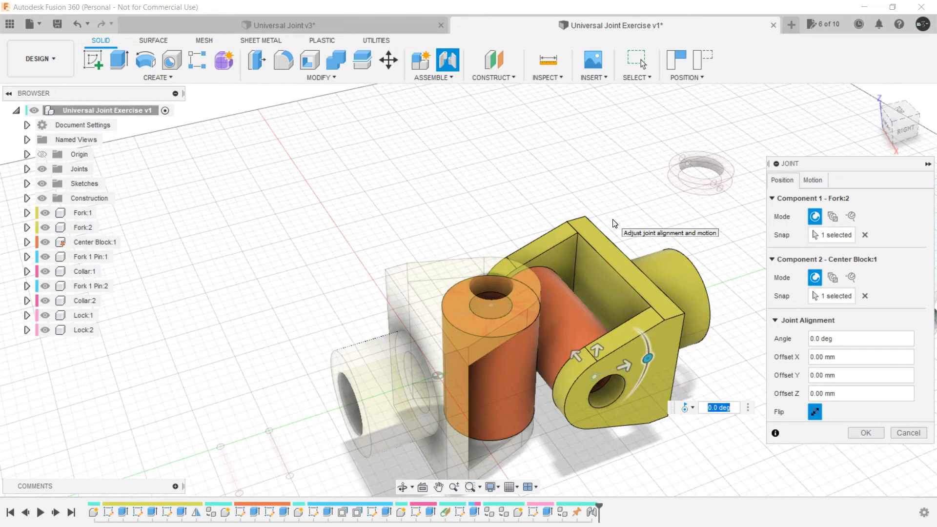
pyautogui.click(812, 182)
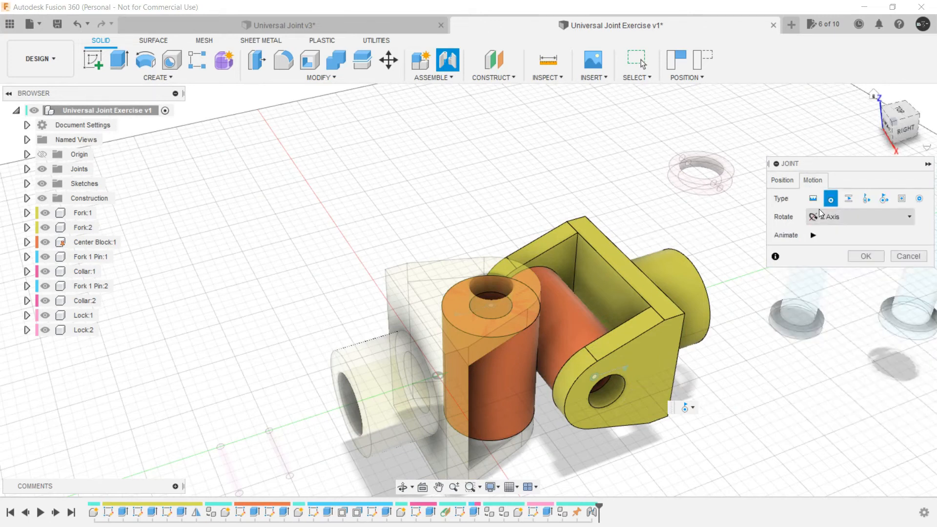
pyautogui.click(865, 257)
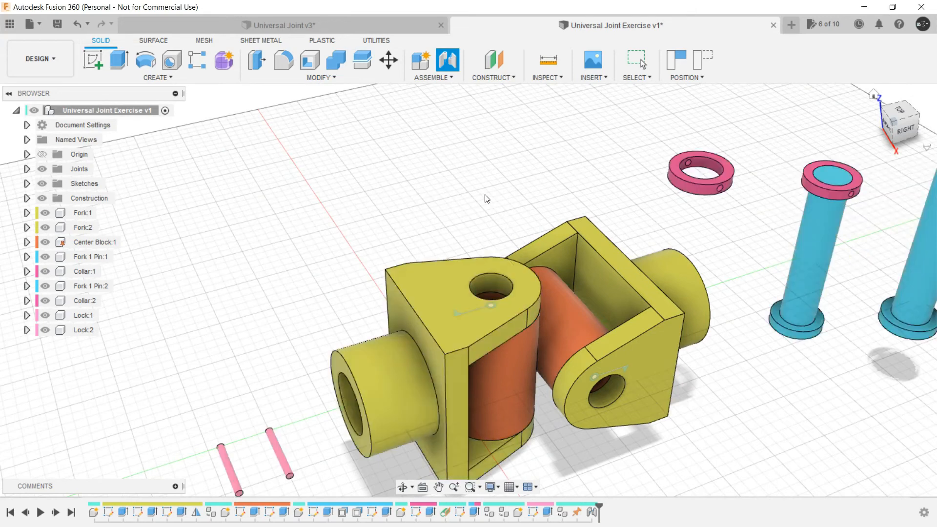
# Start a joint snapping the inner edge of Fork 1 Pin:1's head to the outer hole edge of Fork:1's lower arm.
pyautogui.keyDown('shift'); pyautogui.moveTo(569, 222); pyautogui.dragTo(541, 212, button='middle'); pyautogui.keyUp('shift')
pyautogui.scroll(-1, 583, 231)
pyautogui.keyDown('shift'); pyautogui.moveTo(609, 209); pyautogui.dragTo(581, 195, button='middle'); pyautogui.keyUp('shift')
pyautogui.keyDown('shift'); pyautogui.moveTo(782, 239); pyautogui.dragTo(769, 230, button='middle'); pyautogui.keyUp('shift')
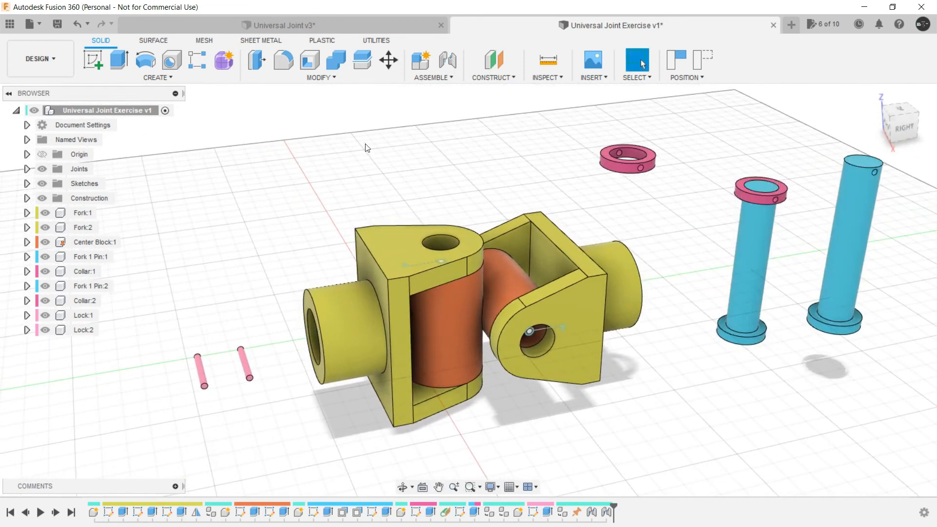
pyautogui.click(448, 59)
pyautogui.moveTo(640, 171); pyautogui.dragTo(376, 209, button='middle')
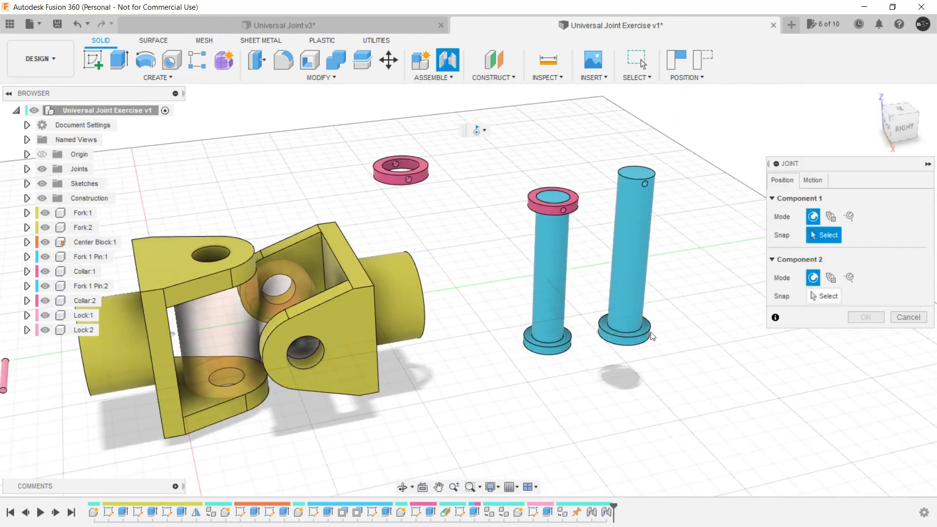
pyautogui.scroll(3, 648, 332)
pyautogui.click(642, 327)
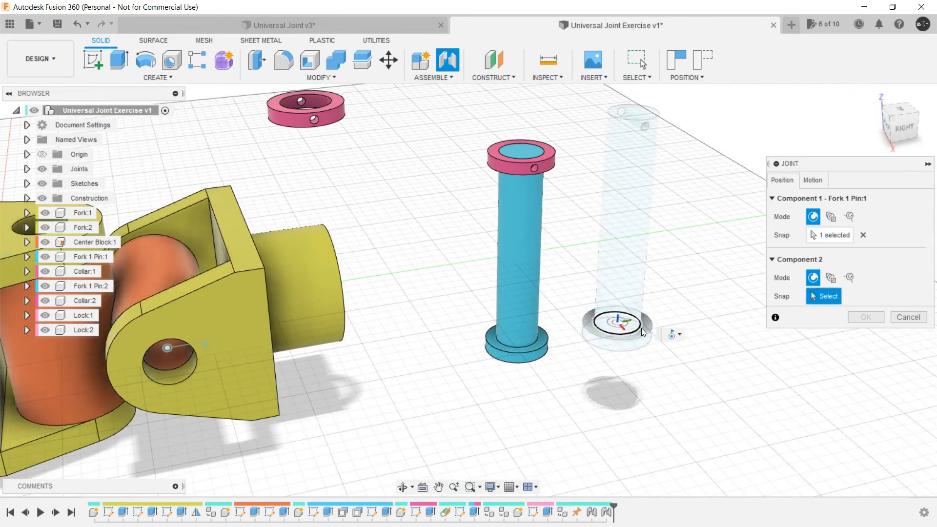
pyautogui.keyDown('shift'); pyautogui.moveTo(397, 412); pyautogui.dragTo(691, 329, button='middle'); pyautogui.keyUp('shift')
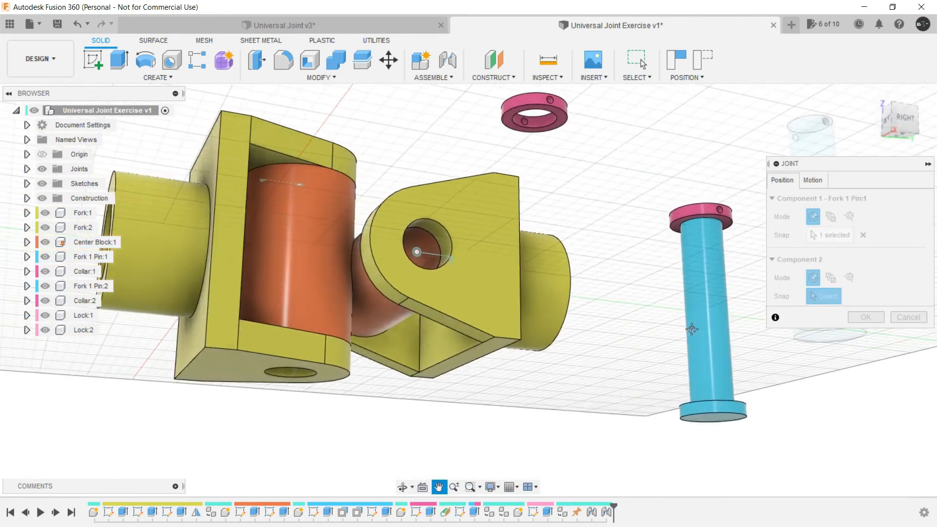
pyautogui.keyDown('shift'); pyautogui.moveTo(300, 404); pyautogui.dragTo(312, 361, button='middle'); pyautogui.keyUp('shift')
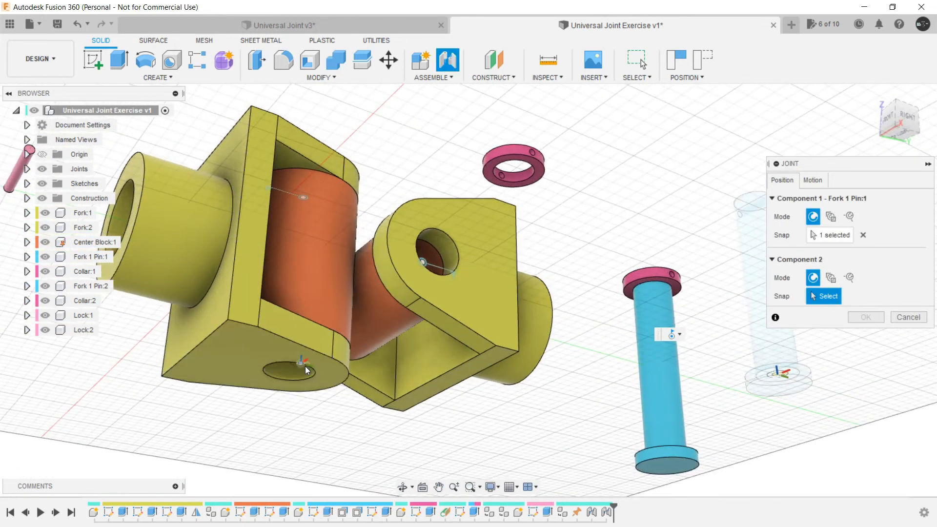
pyautogui.click(291, 363)
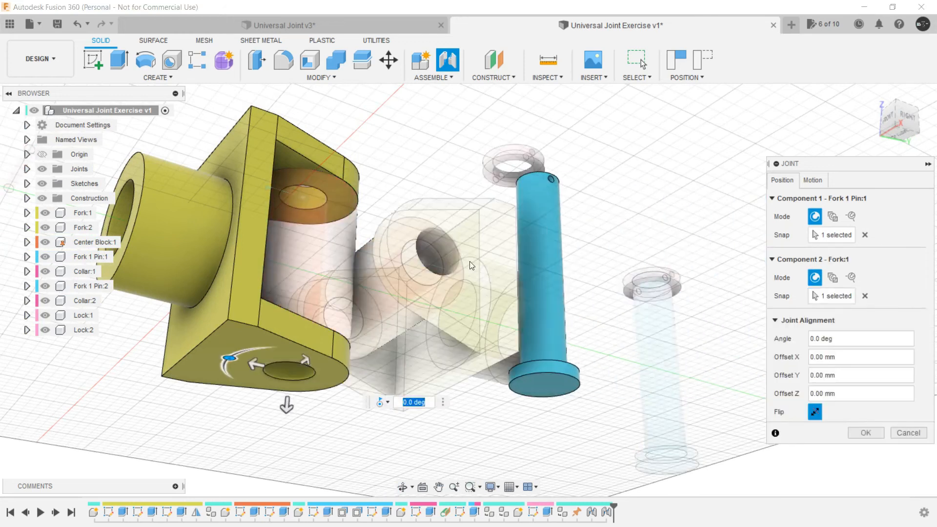
# Set the pin joint's motion type to Rigid and create the joint.
pyautogui.keyDown('shift'); pyautogui.moveTo(449, 182); pyautogui.dragTo(391, 292, button='middle'); pyautogui.keyUp('shift')
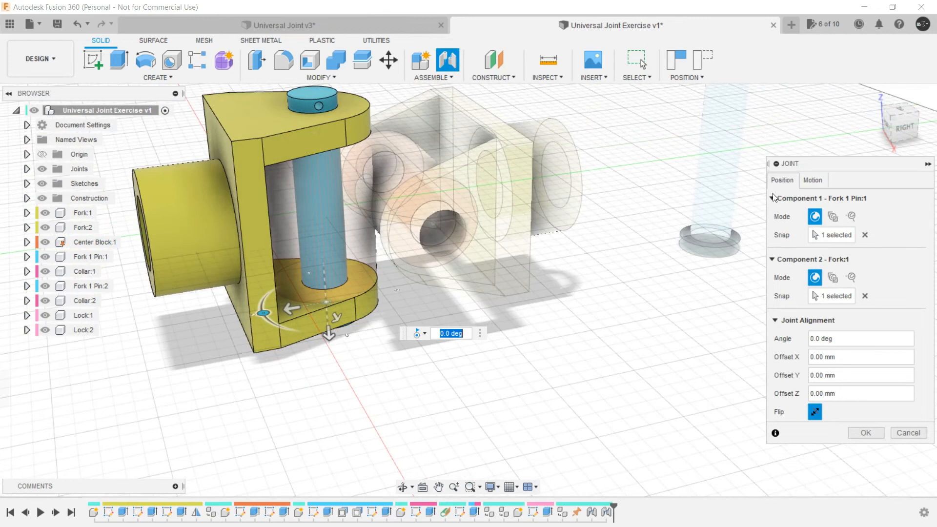
pyautogui.click(808, 181)
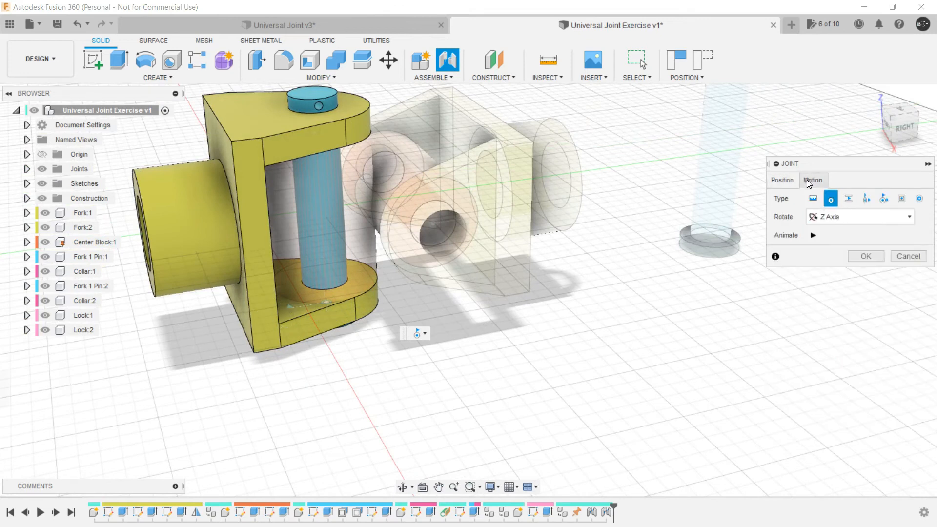
pyautogui.click(817, 201)
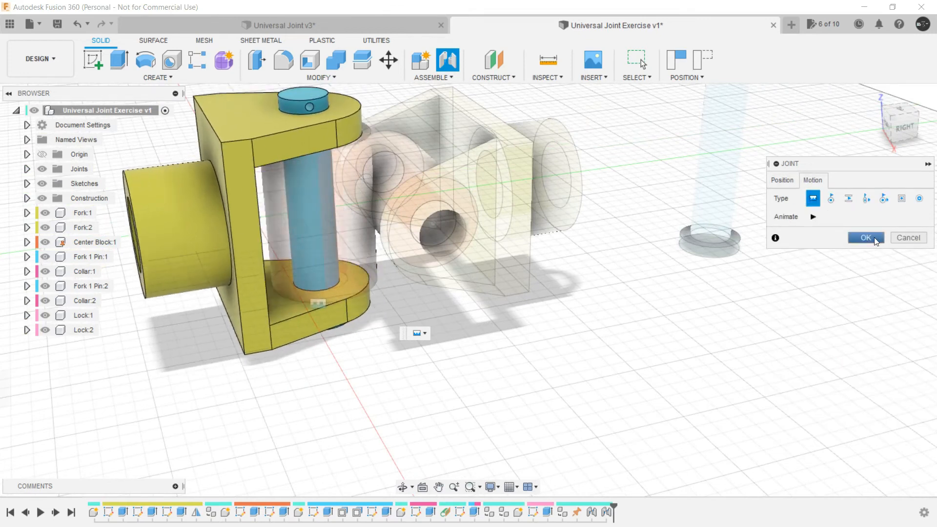
pyautogui.click(875, 239)
# Pull the first fork sideways to test its motion together with the attached pin.
pyautogui.scroll(-5, 476, 334)
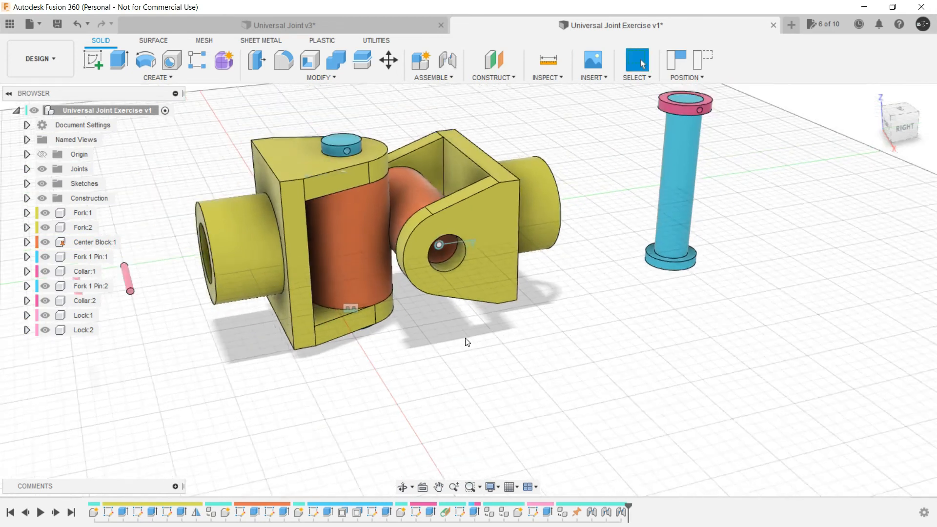
pyautogui.moveTo(552, 175); pyautogui.dragTo(547, 198, button='middle')
pyautogui.moveTo(281, 303); pyautogui.dragTo(306, 311)
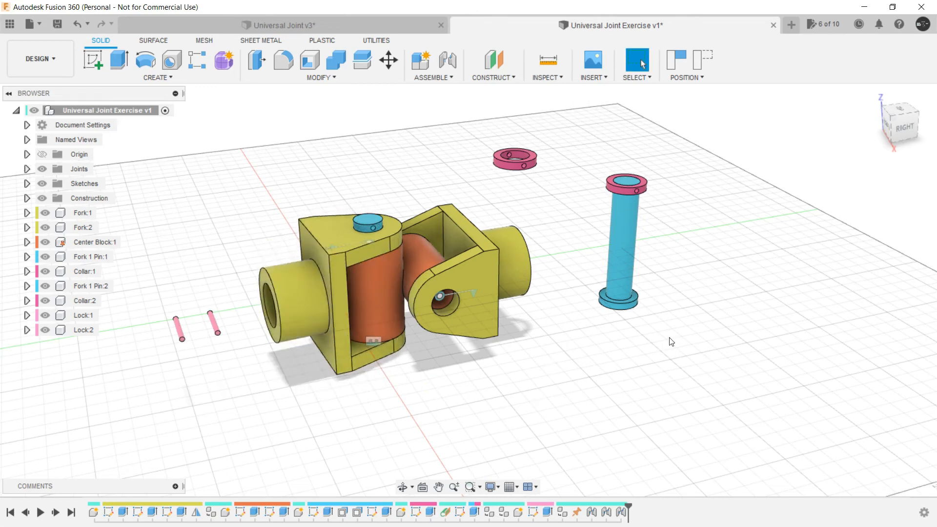
# Create a Rigid joint between Collar:1's lower inner edge and the outer hole edge of Fork:1's upper arm.
pyautogui.scroll(2, 458, 125)
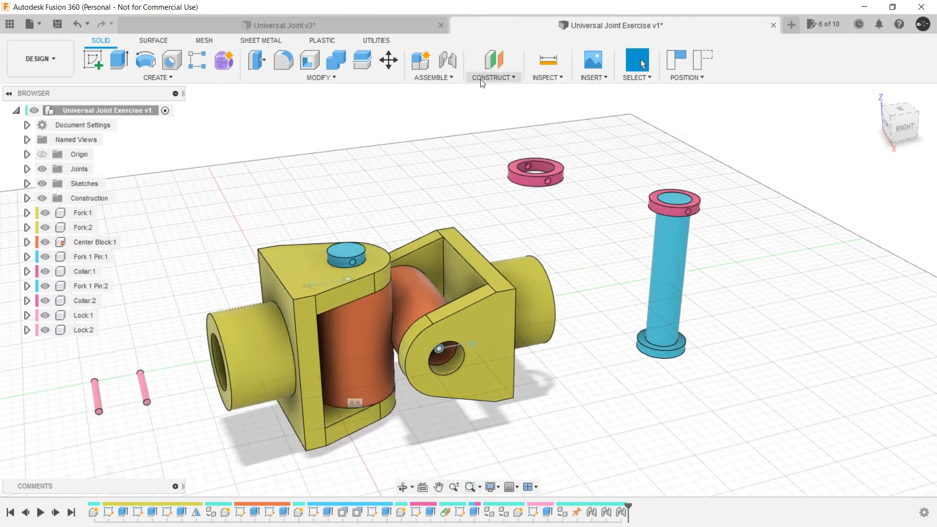
pyautogui.click(448, 62)
pyautogui.keyDown('shift'); pyautogui.moveTo(553, 222); pyautogui.dragTo(555, 158, button='middle'); pyautogui.keyUp('shift')
pyautogui.scroll(3, 541, 209)
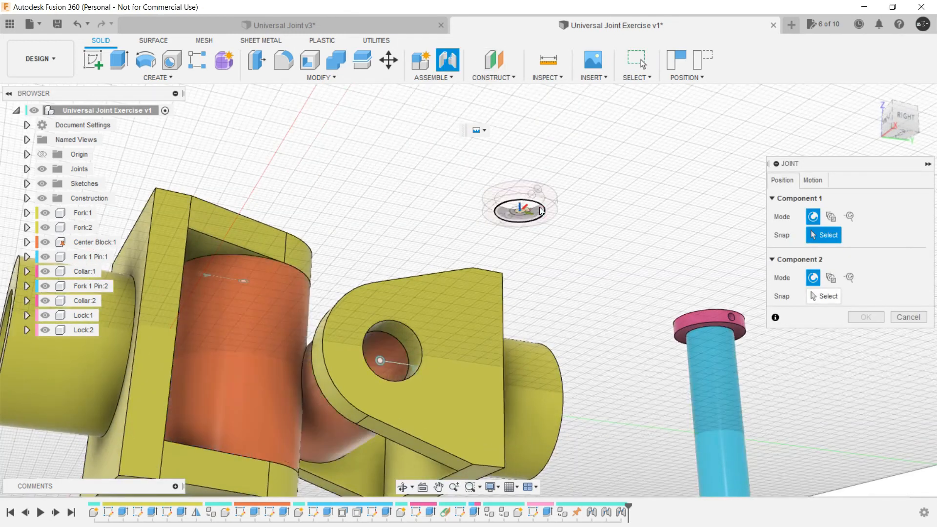
pyautogui.click(541, 210)
pyautogui.keyDown('shift'); pyautogui.moveTo(404, 193); pyautogui.dragTo(433, 288, button='middle'); pyautogui.keyUp('shift')
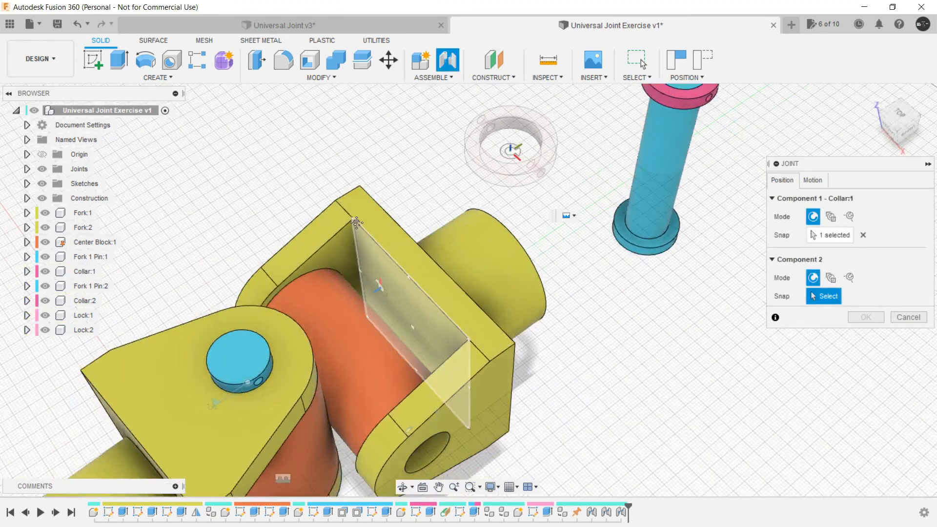
pyautogui.moveTo(415, 336); pyautogui.dragTo(486, 152, button='middle')
pyautogui.keyDown('shift'); pyautogui.moveTo(259, 175); pyautogui.dragTo(273, 200, button='middle'); pyautogui.keyUp('shift')
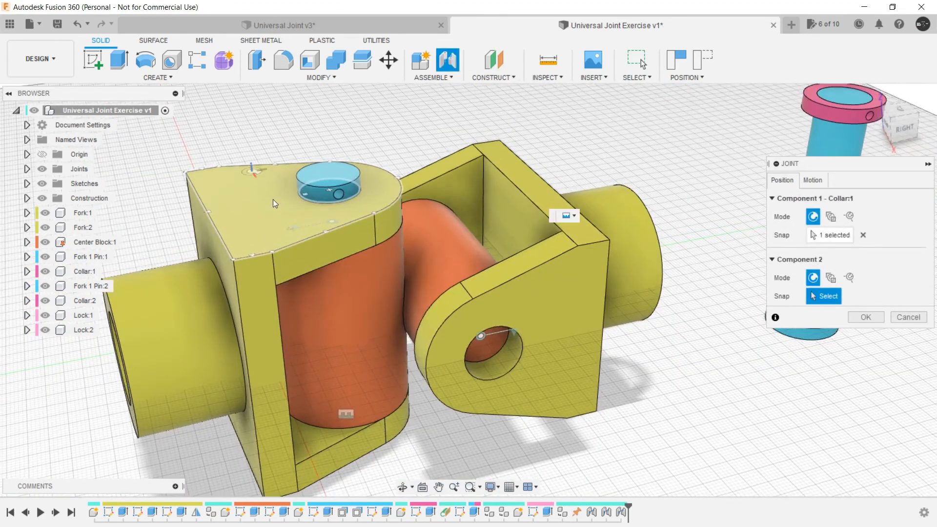
pyautogui.click(307, 200)
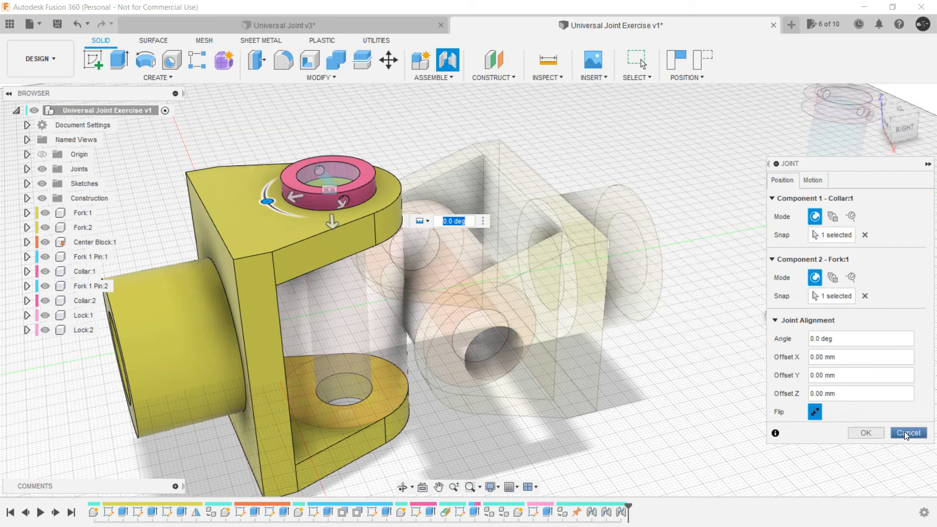
pyautogui.click(865, 433)
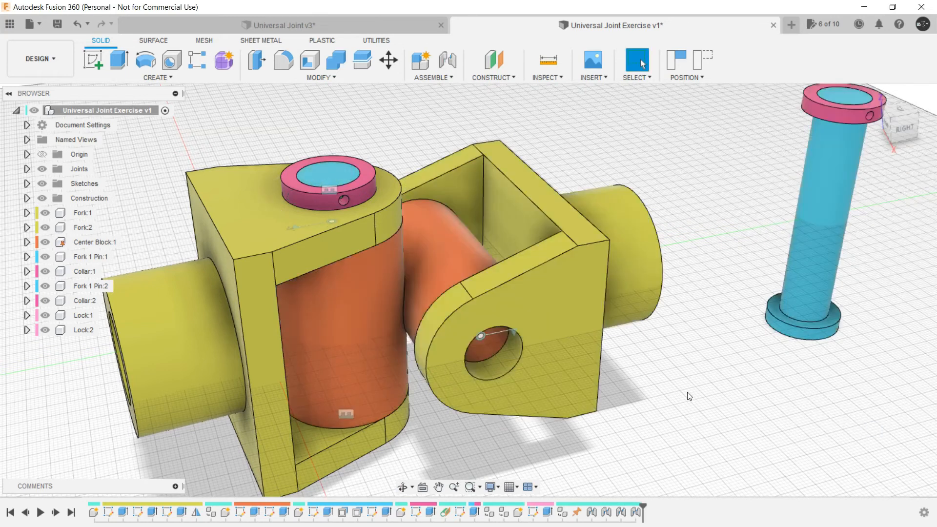
# Create a Rigid joint between the inner edge of Fork 1 Pin:2's head and the outer hole edge of Fork:2's near arm.
pyautogui.scroll(-5, 678, 393)
pyautogui.keyDown('shift'); pyautogui.moveTo(685, 396); pyautogui.dragTo(610, 370, button='middle'); pyautogui.keyUp('shift')
pyautogui.click(444, 61)
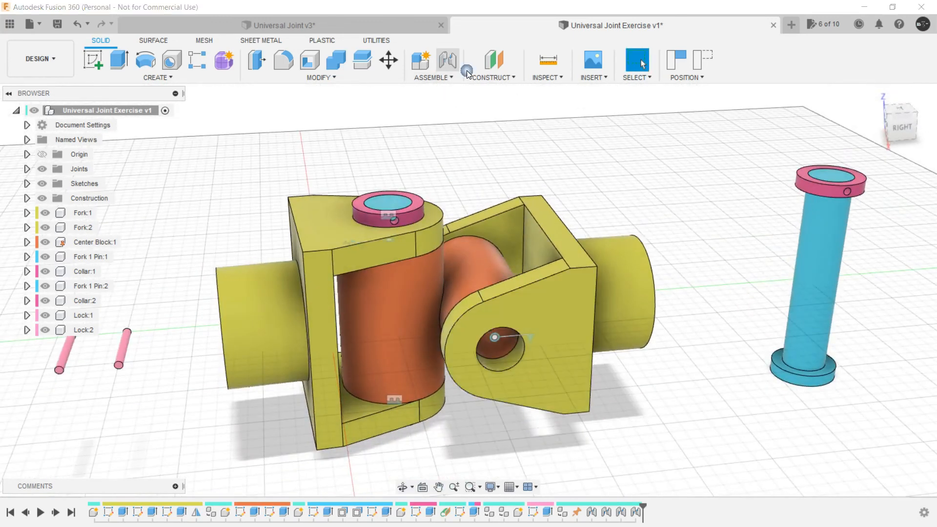
pyautogui.click(793, 367)
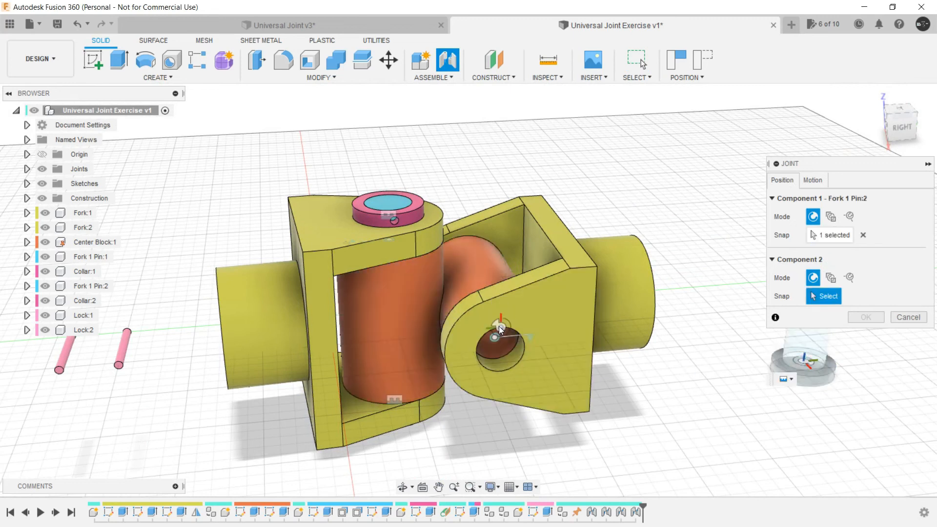
pyautogui.click(520, 333)
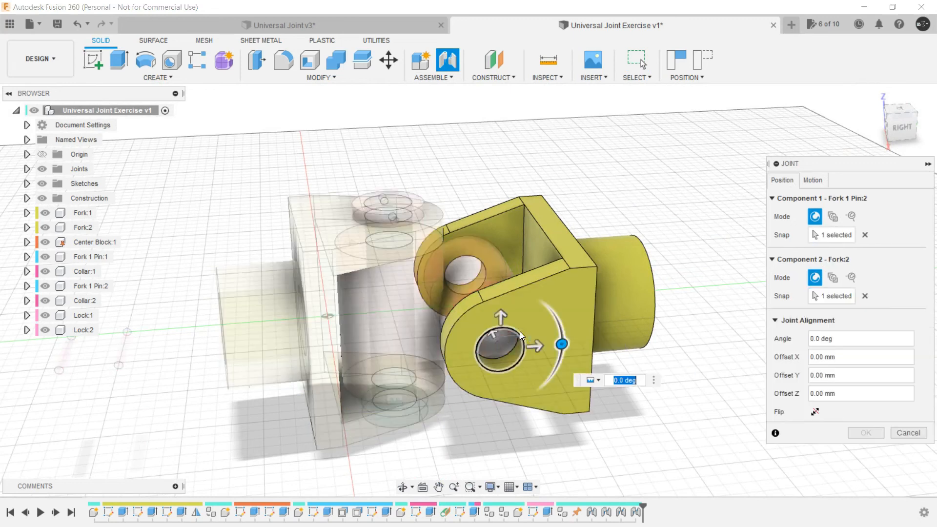
pyautogui.click(813, 181)
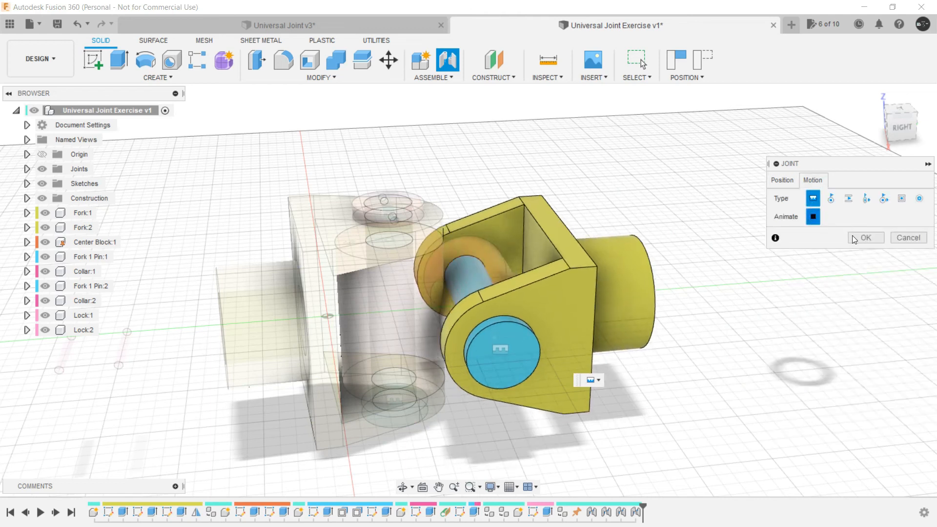
pyautogui.click(864, 238)
# Create a Rigid joint between Collar:2's lower circular edge and the outer hole edge of Fork:2's arm opposite the pin head.
pyautogui.keyDown('shift'); pyautogui.moveTo(755, 335); pyautogui.dragTo(448, 194, button='middle'); pyautogui.keyUp('shift')
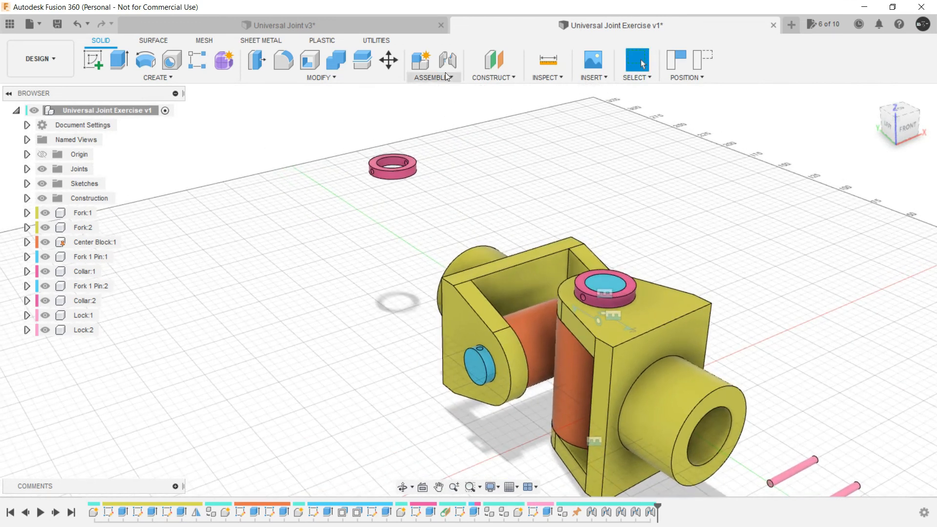
pyautogui.click(447, 61)
pyautogui.scroll(3, 473, 421)
pyautogui.keyDown('shift'); pyautogui.moveTo(376, 165); pyautogui.dragTo(347, 362, button='middle'); pyautogui.keyUp('shift')
pyautogui.click(348, 354)
pyautogui.keyDown('shift'); pyautogui.moveTo(404, 301); pyautogui.dragTo(461, 373, button='middle'); pyautogui.keyUp('shift')
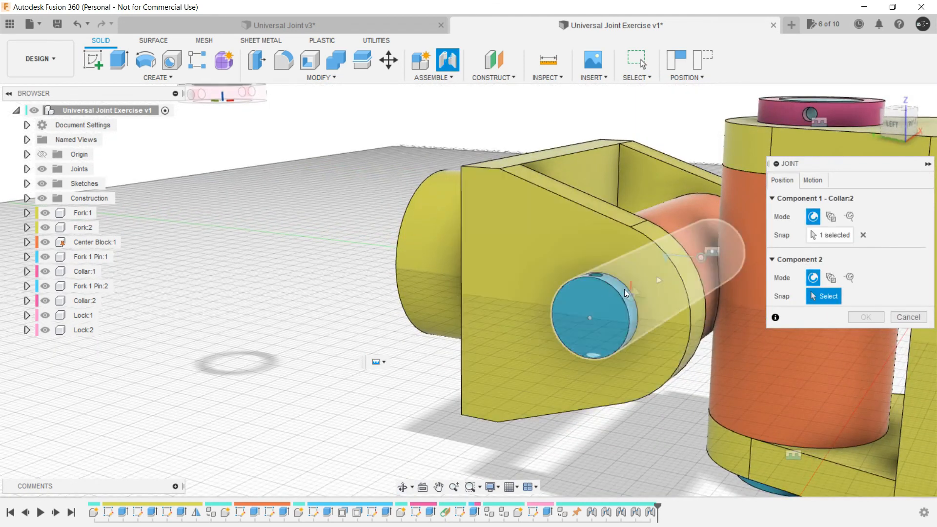
pyautogui.click(624, 285)
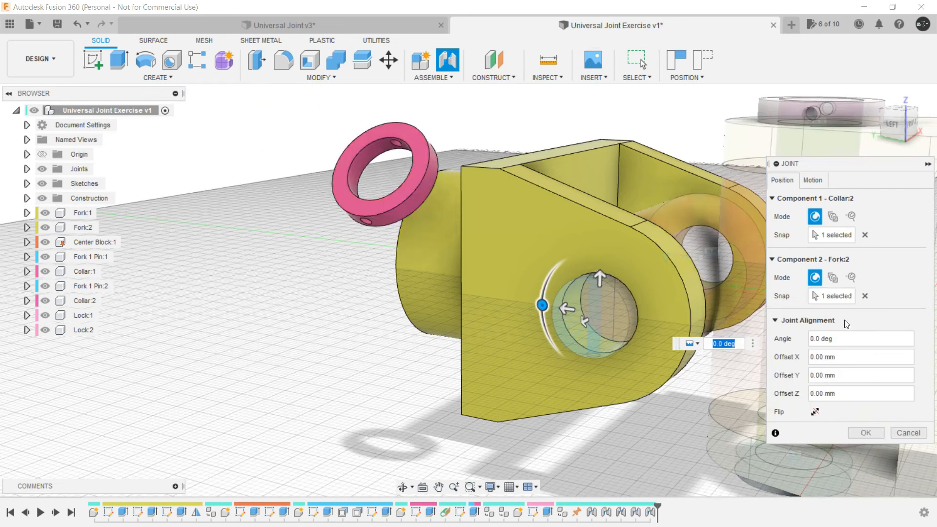
pyautogui.click(813, 180)
pyautogui.click(812, 216)
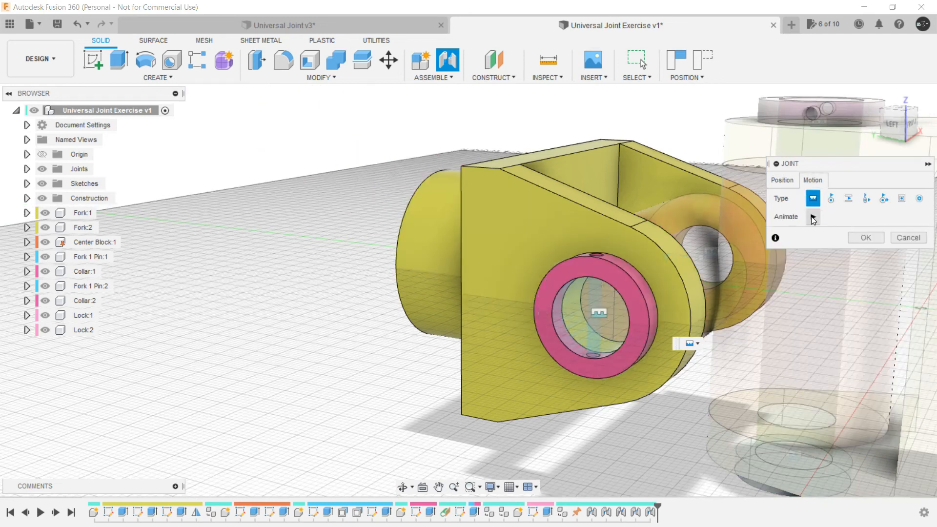
pyautogui.click(865, 238)
# Create a Rigid joint between the near end of Lock:1 and the outer edge of Collar:1's side hole.
pyautogui.scroll(-10, 694, 362)
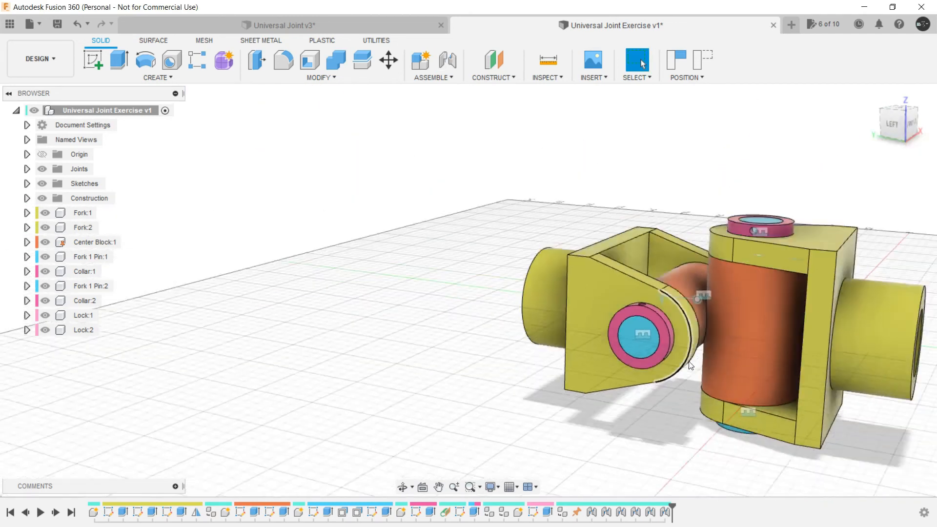
pyautogui.keyDown('shift'); pyautogui.moveTo(739, 352); pyautogui.dragTo(485, 354, button='middle'); pyautogui.keyUp('shift')
pyautogui.scroll(4, 505, 364)
pyautogui.click(453, 61)
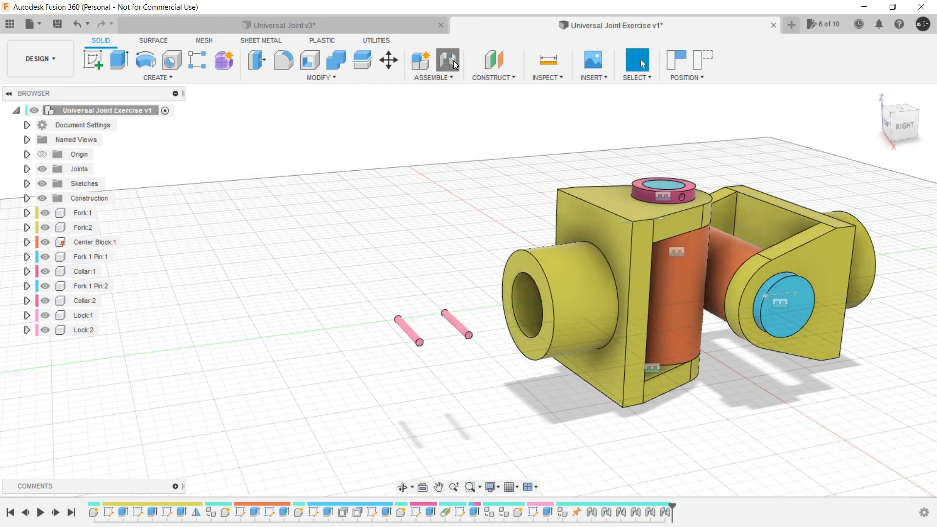
pyautogui.scroll(3, 492, 324)
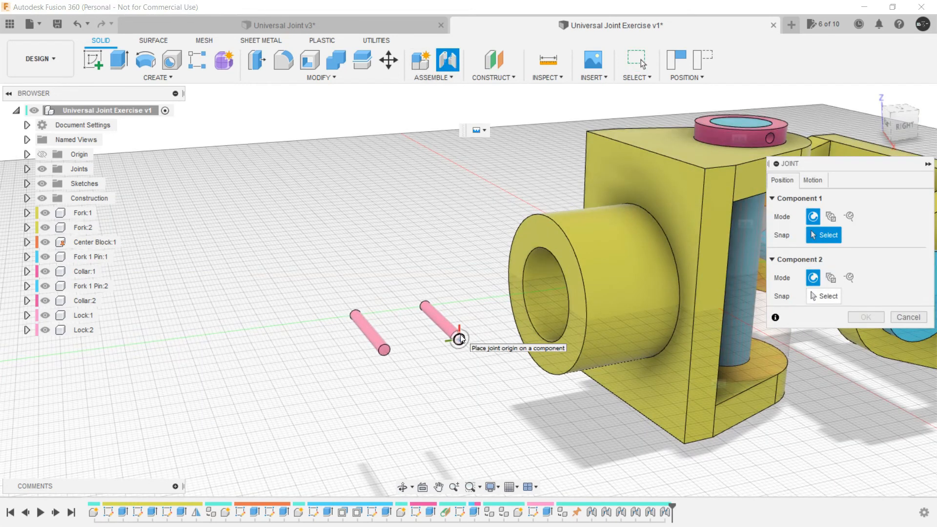
pyautogui.click(460, 339)
pyautogui.moveTo(438, 239); pyautogui.dragTo(315, 280, button='middle')
pyautogui.scroll(2, 627, 185)
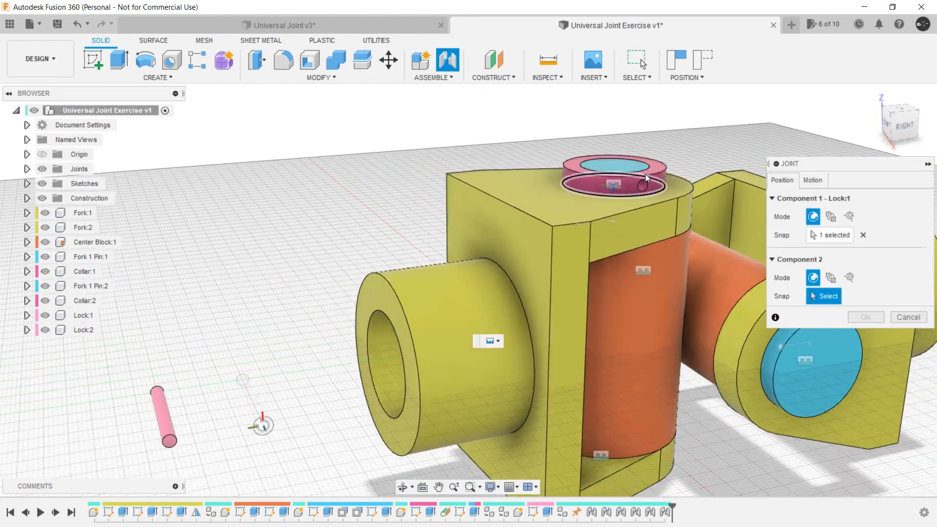
pyautogui.scroll(4, 646, 176)
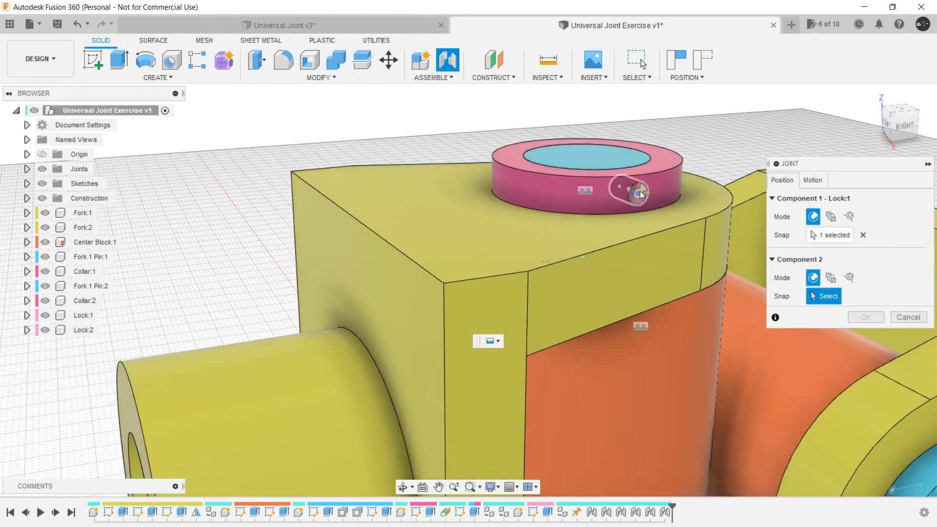
pyautogui.click(640, 191)
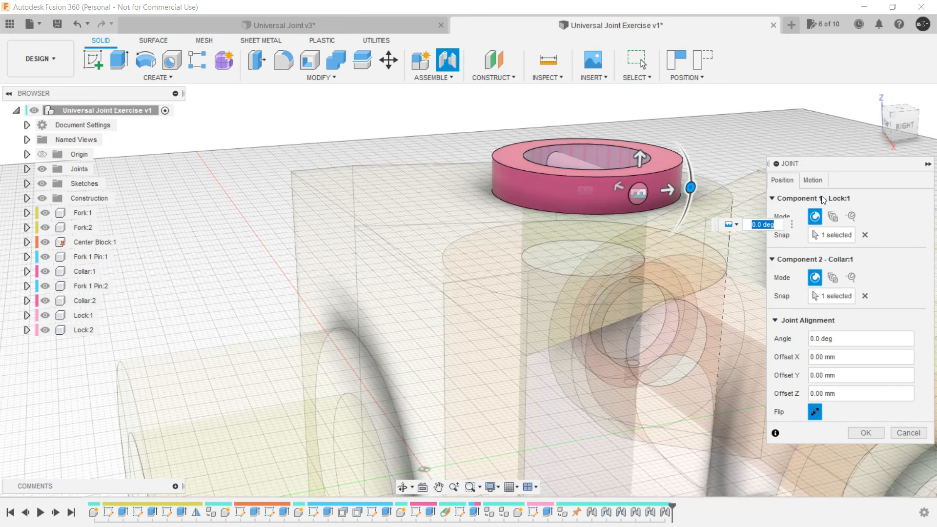
pyautogui.click(864, 433)
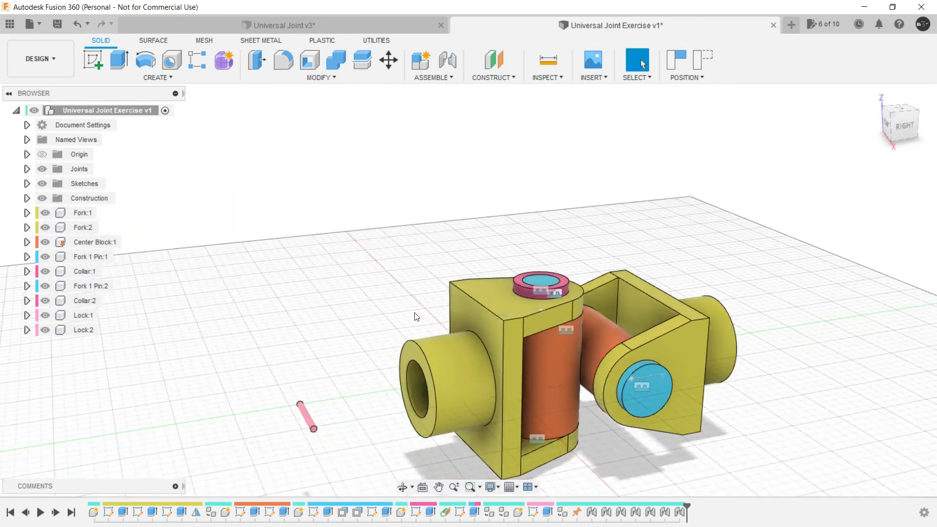
# Create a Rigid joint between the near end of Lock:2 and the outer edge of Collar:2's side hole.
pyautogui.keyDown('shift'); pyautogui.moveTo(416, 317); pyautogui.dragTo(434, 309, button='middle'); pyautogui.keyUp('shift')
pyautogui.click(448, 60)
pyautogui.scroll(3, 319, 310)
pyautogui.scroll(3, 246, 389)
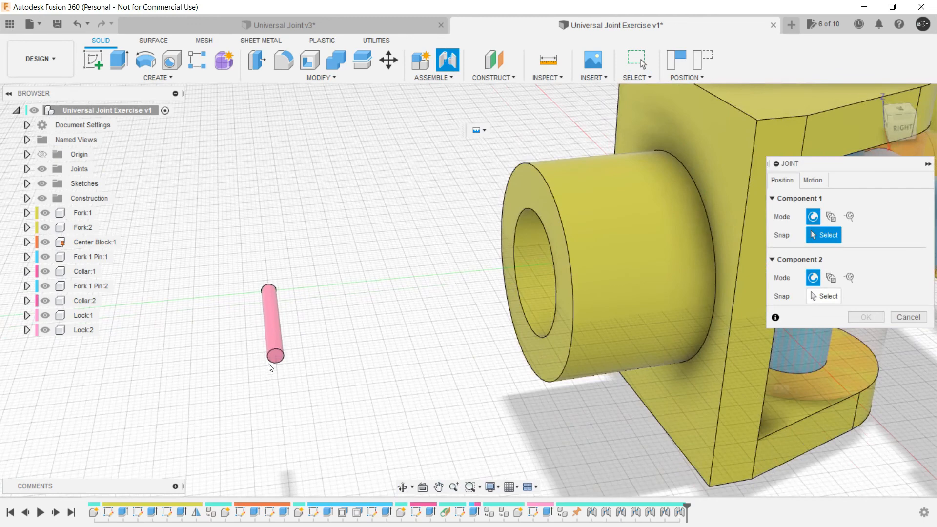
pyautogui.click(273, 354)
pyautogui.scroll(-5, 320, 298)
pyautogui.keyDown('shift'); pyautogui.moveTo(319, 299); pyautogui.dragTo(403, 272, button='middle'); pyautogui.keyUp('shift')
pyautogui.scroll(6, 394, 258)
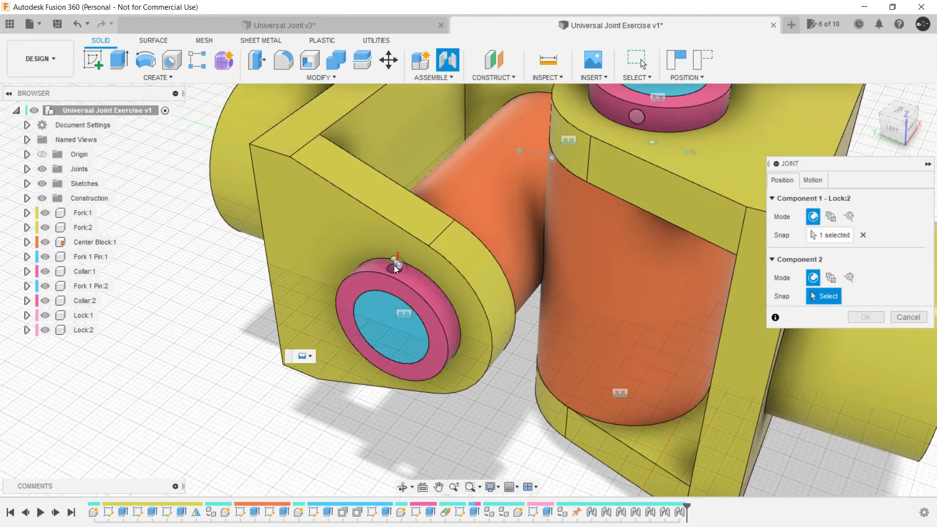
pyautogui.click(397, 268)
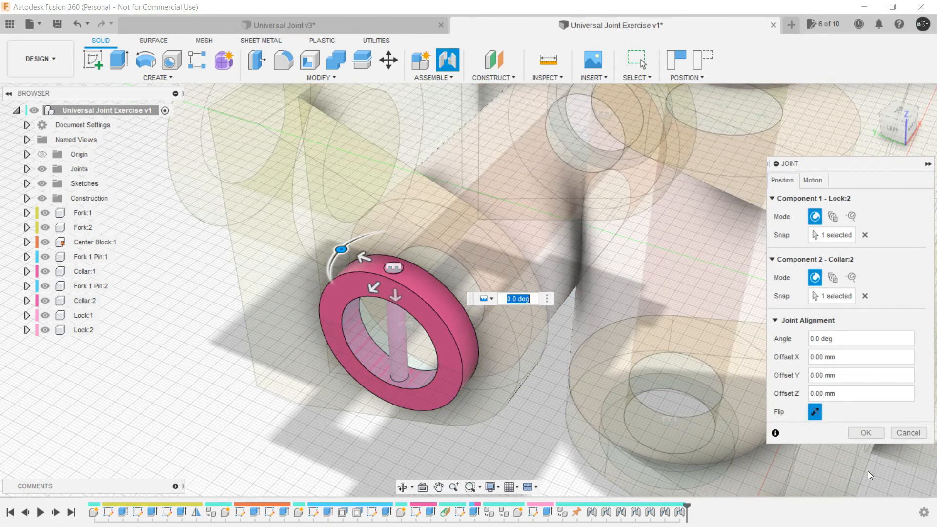
pyautogui.click(854, 430)
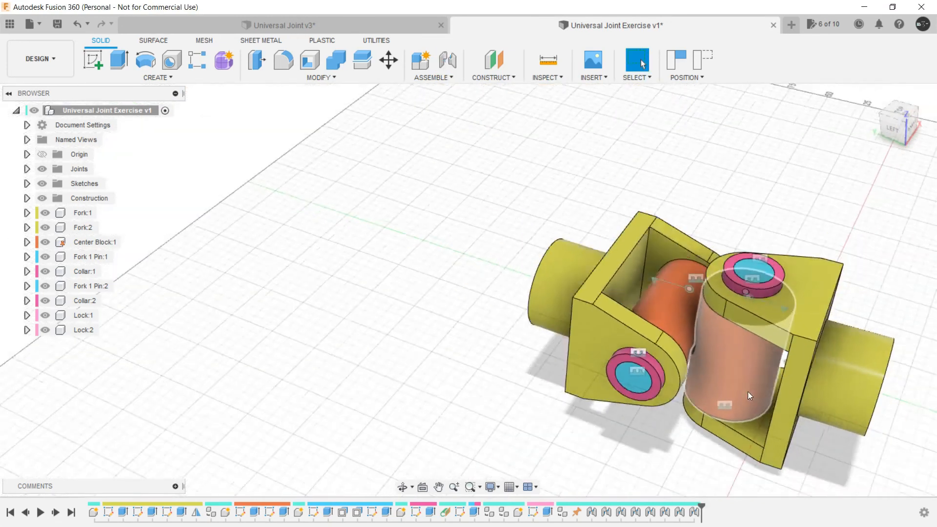
# Pull both forks around their pins to test the motion of the assembled universal joint.
pyautogui.keyDown('shift'); pyautogui.moveTo(755, 392); pyautogui.dragTo(635, 345, button='middle'); pyautogui.keyUp('shift')
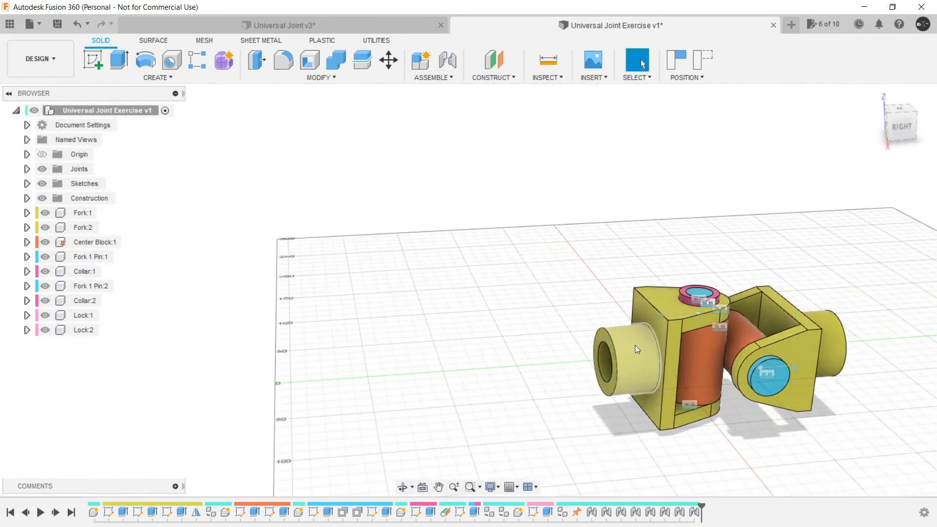
pyautogui.moveTo(672, 385); pyautogui.dragTo(649, 338)
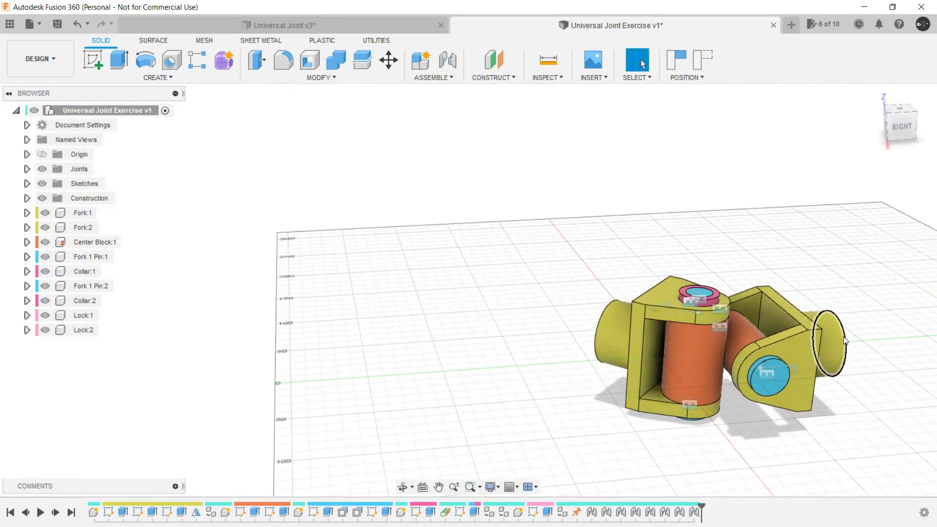
pyautogui.keyDown('shift'); pyautogui.moveTo(845, 340); pyautogui.dragTo(679, 276, button='middle'); pyautogui.keyUp('shift')
pyautogui.moveTo(396, 321); pyautogui.dragTo(604, 295)
pyautogui.keyDown('shift'); pyautogui.moveTo(662, 315); pyautogui.dragTo(645, 342, button='middle'); pyautogui.keyUp('shift')
pyautogui.moveTo(586, 269); pyautogui.dragTo(533, 268)
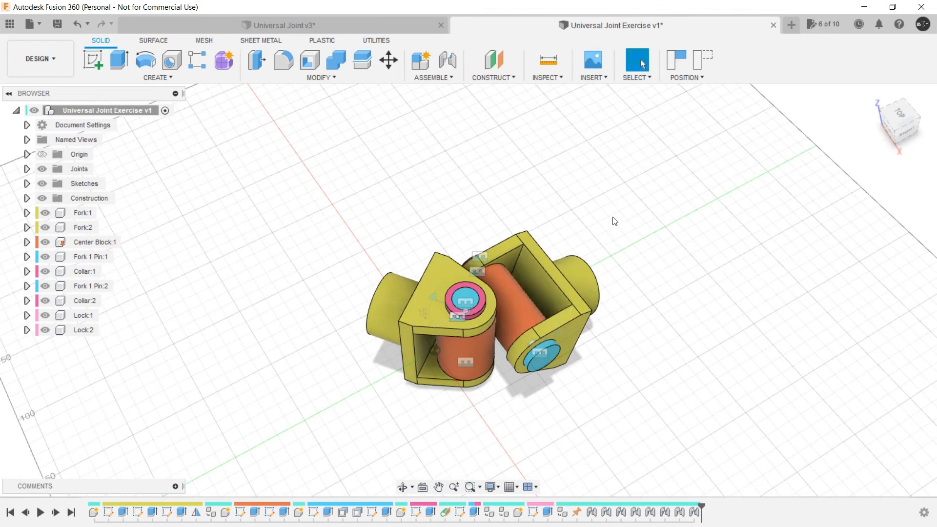
pyautogui.keyDown('shift'); pyautogui.moveTo(614, 221); pyautogui.dragTo(605, 204, button='middle'); pyautogui.keyUp('shift')
pyautogui.moveTo(605, 204); pyautogui.dragTo(561, 155, button='middle')
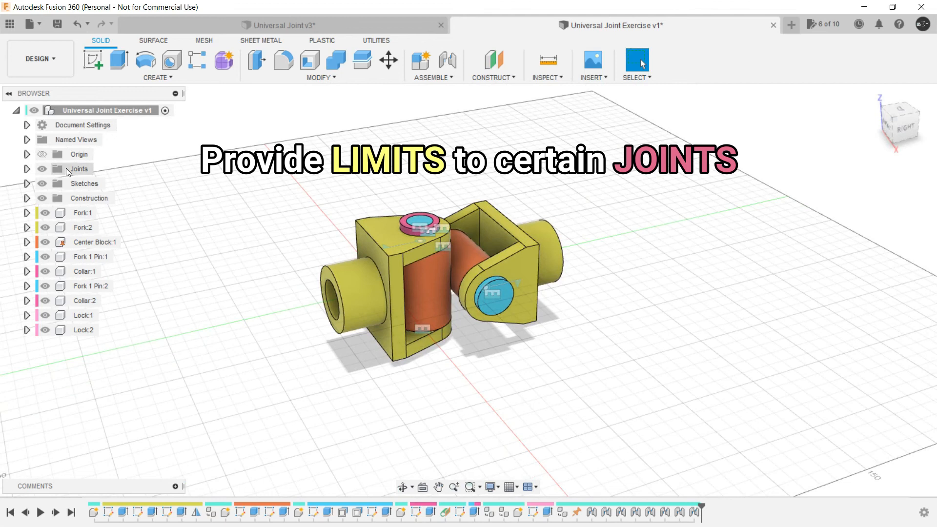
# Edit the joint limits of Rev1, enabling a rest position of 0 deg and a minimum of -32 deg.
pyautogui.click(27, 169)
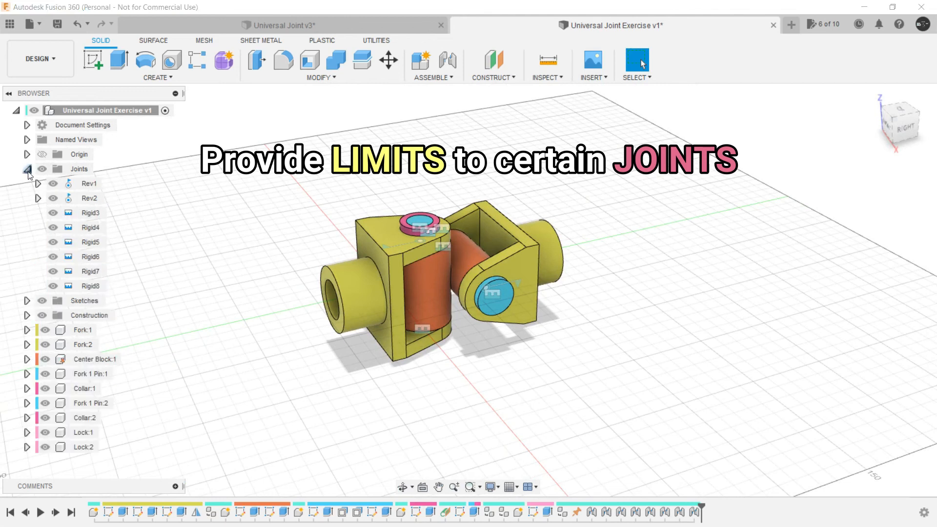
pyautogui.rightClick(90, 188)
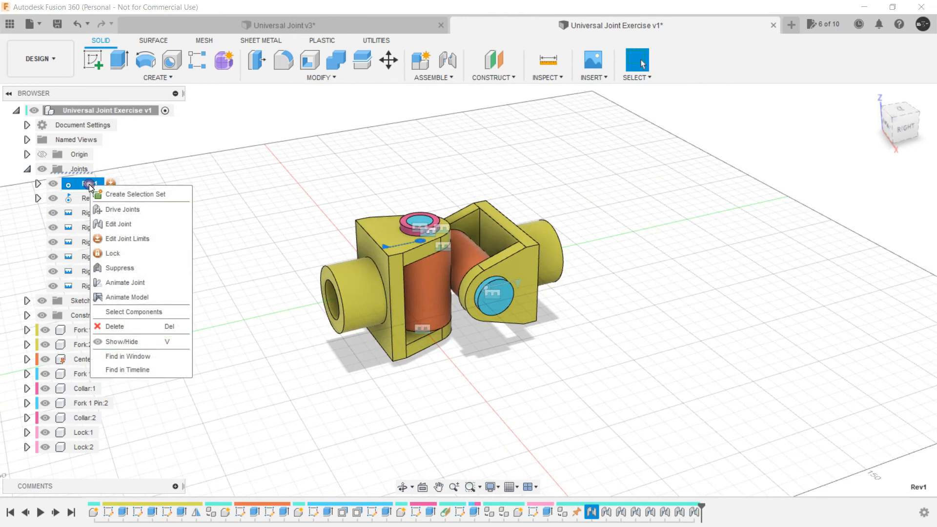
pyautogui.click(125, 238)
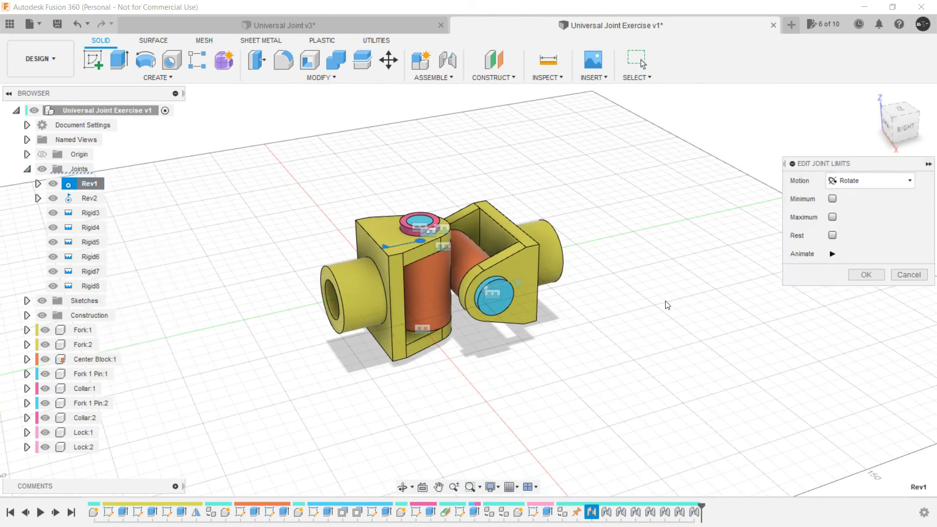
pyautogui.click(905, 129)
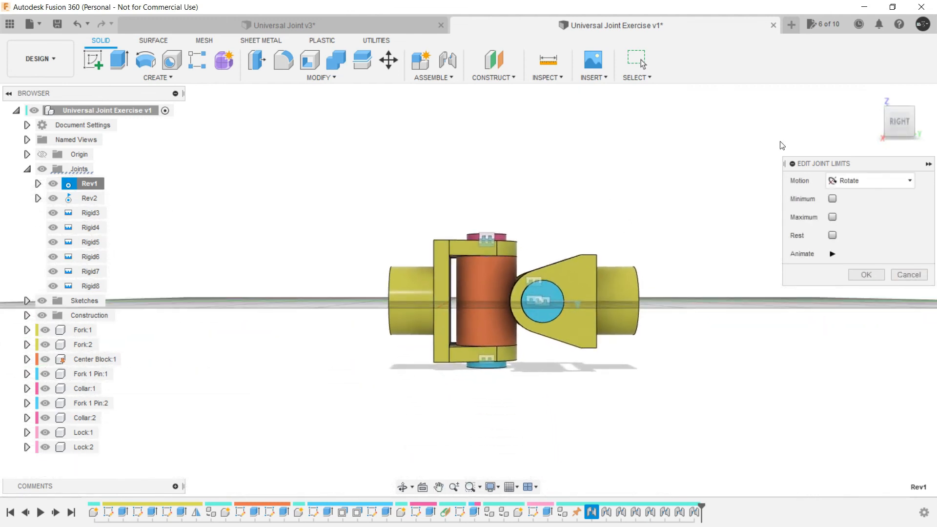
pyautogui.click(883, 106)
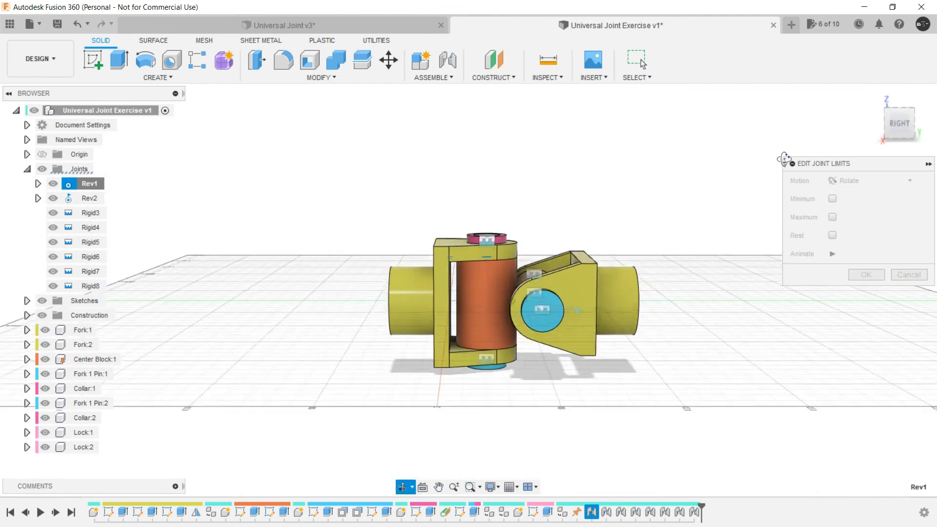
pyautogui.click(903, 110)
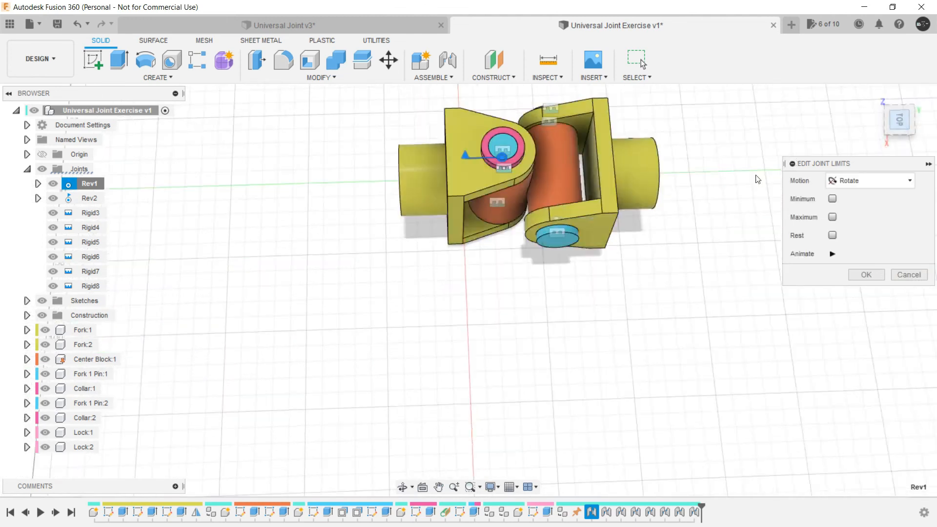
pyautogui.moveTo(485, 242); pyautogui.dragTo(489, 328, button='middle')
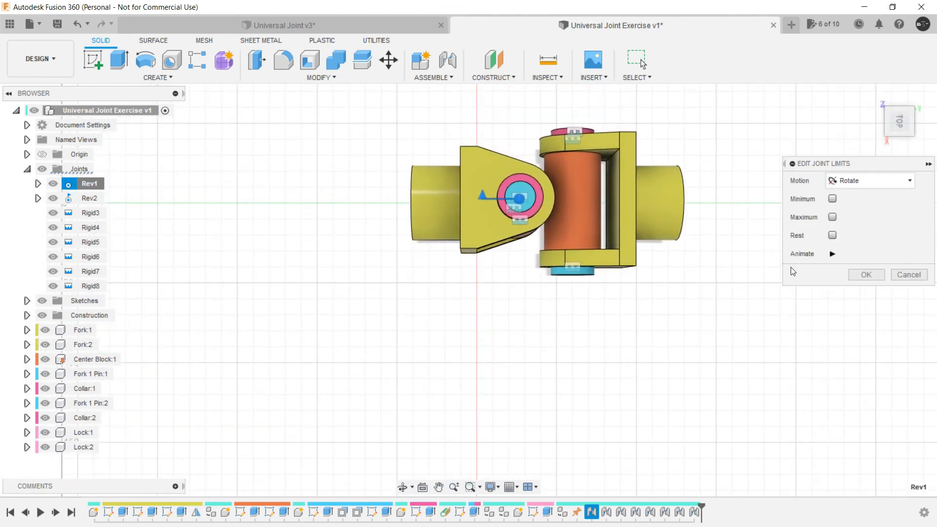
pyautogui.click(832, 235)
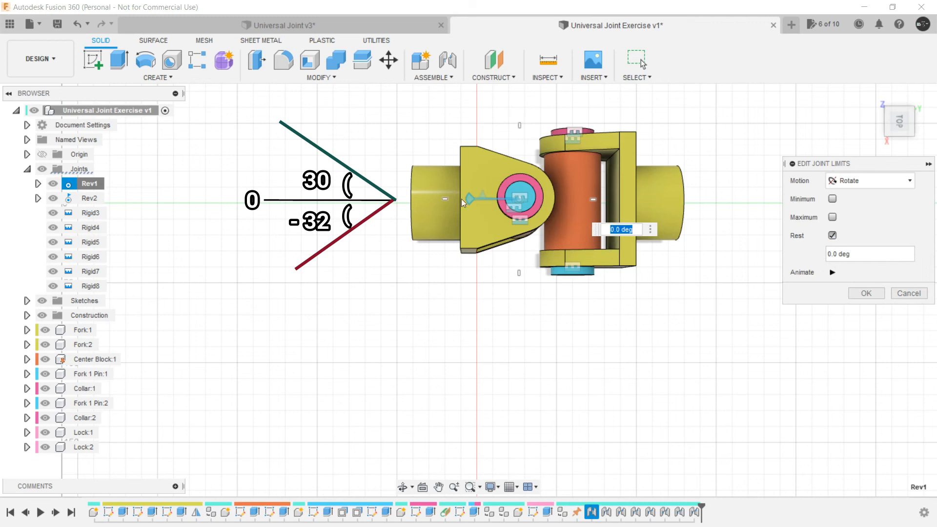
pyautogui.click(832, 199)
pyautogui.moveTo(842, 218); pyautogui.dragTo(821, 222)
pyautogui.write('-32')
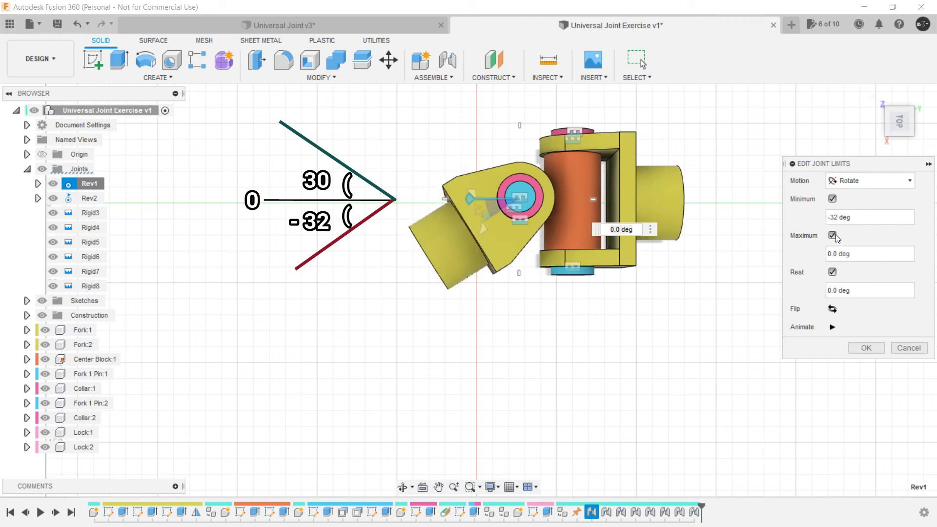
# Set Rev1's maximum rotation limit to 30 deg, preview the limited motion and apply the joint limits.
pyautogui.moveTo(840, 257); pyautogui.dragTo(819, 259)
pyautogui.write('30')
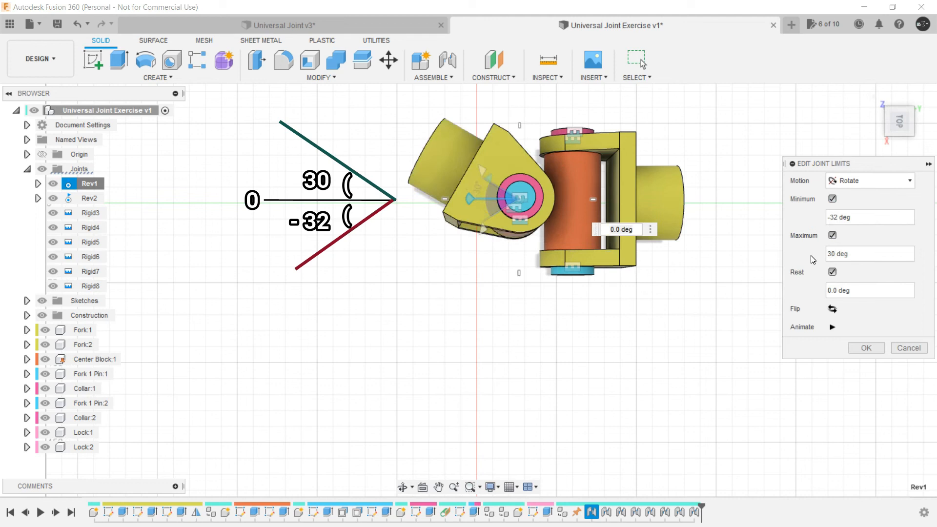
pyautogui.click(832, 327)
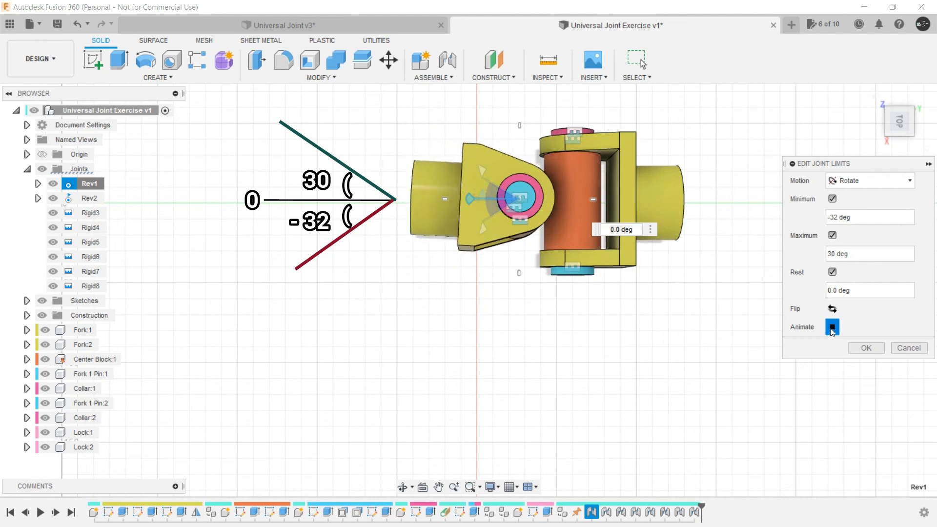
pyautogui.click(861, 348)
pyautogui.keyDown('shift'); pyautogui.moveTo(738, 391); pyautogui.dragTo(743, 338, button='middle'); pyautogui.keyUp('shift')
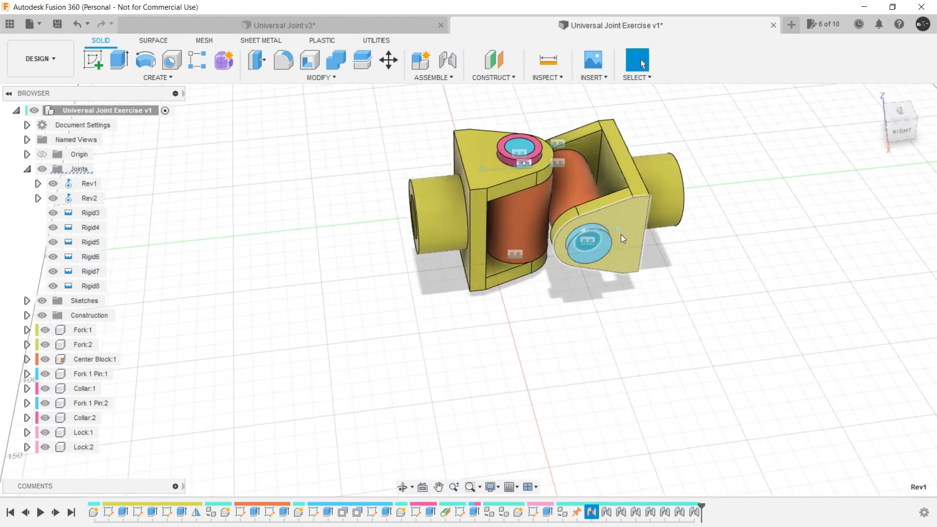
# Edit the joint limits of Rev2, enabling the minimum and maximum limits and a rest position of 0 deg.
pyautogui.click(88, 198)
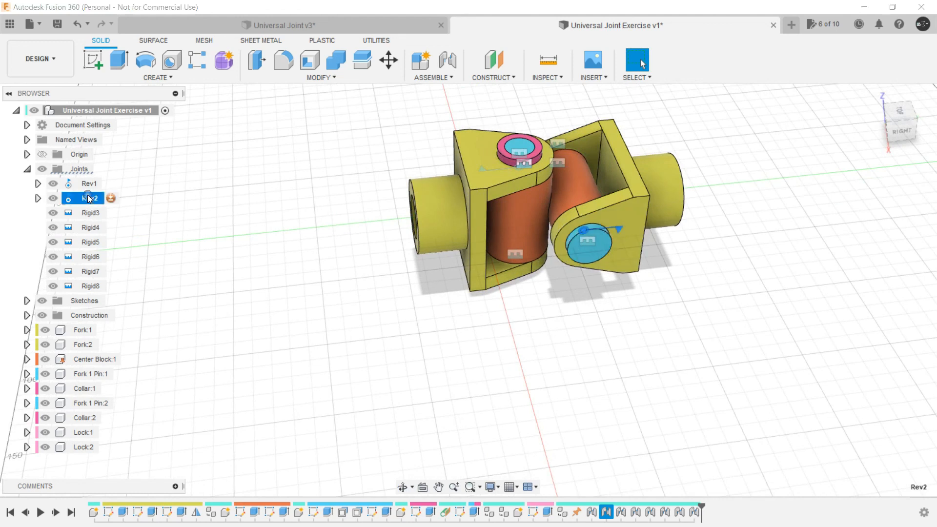
pyautogui.rightClick(89, 198)
pyautogui.click(116, 252)
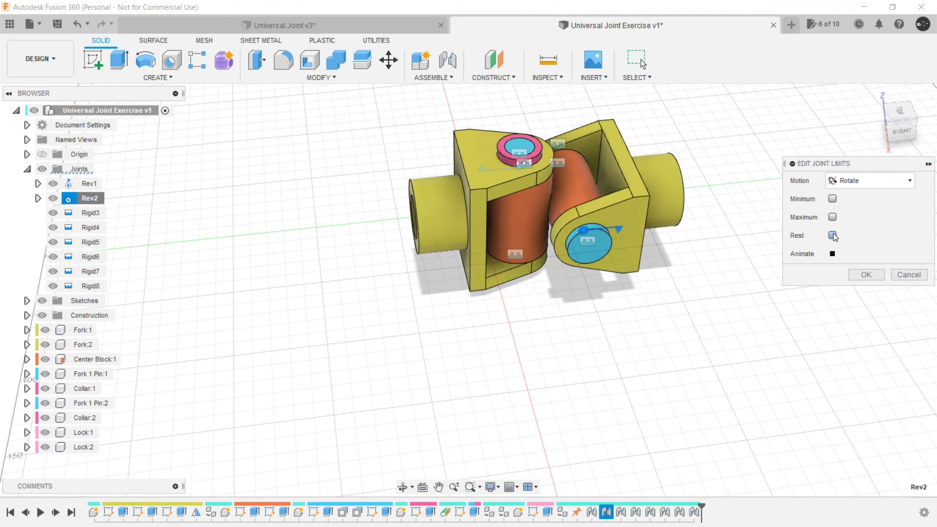
pyautogui.click(904, 133)
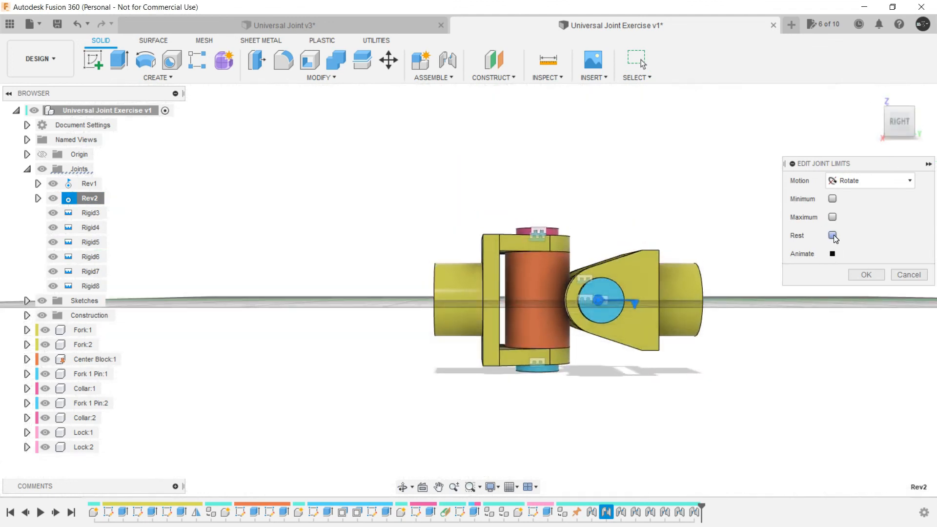
pyautogui.click(832, 235)
pyautogui.click(832, 199)
pyautogui.click(832, 216)
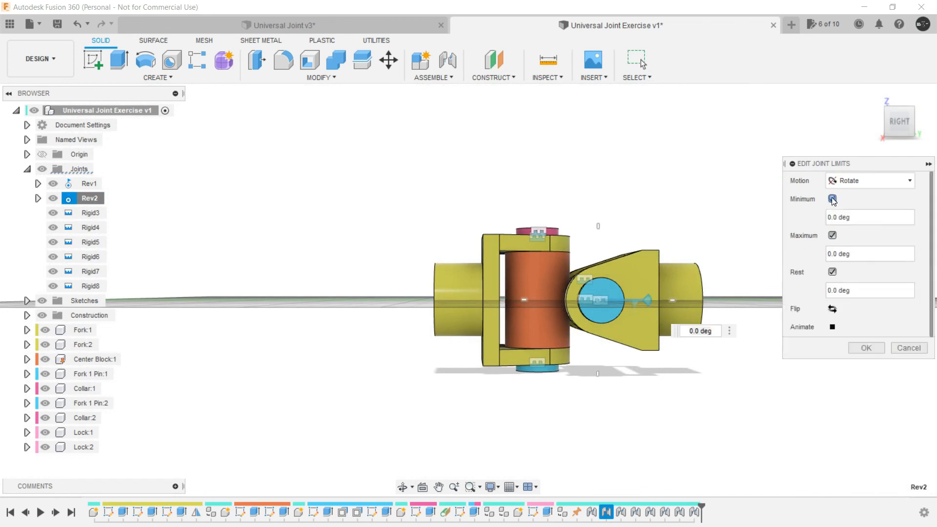
# Set Rev2's minimum rotation to -32 deg and its maximum to 30 deg, and apply the joint limits.
pyautogui.moveTo(839, 219); pyautogui.dragTo(824, 219)
pyautogui.press('BackSpace')
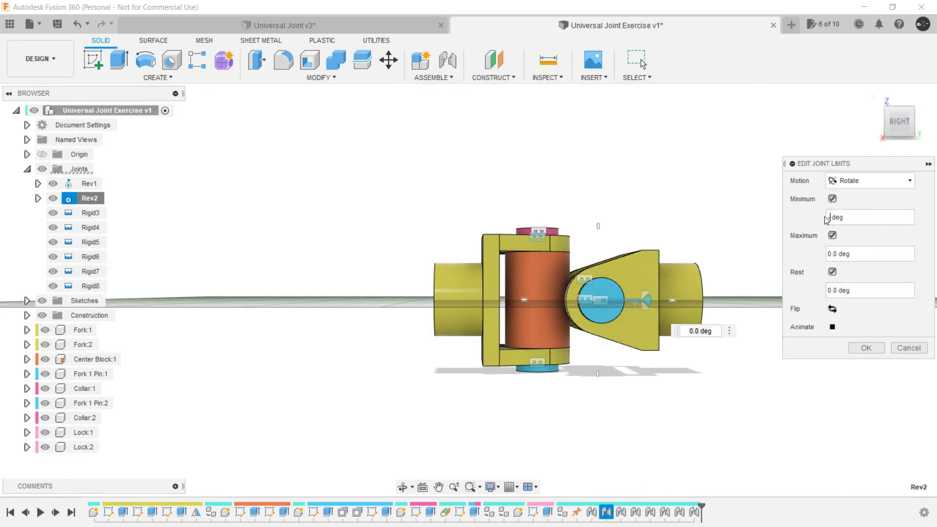
pyautogui.write('-32 ')
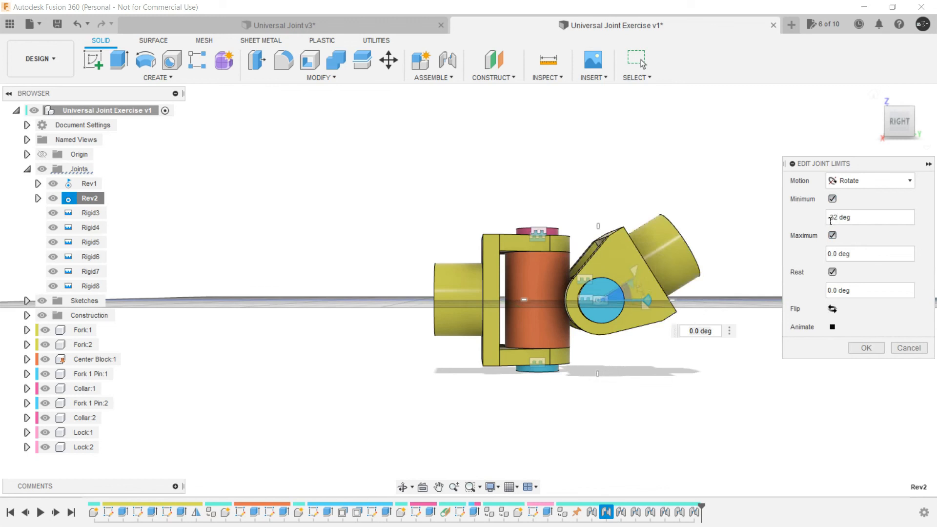
pyautogui.write('30')
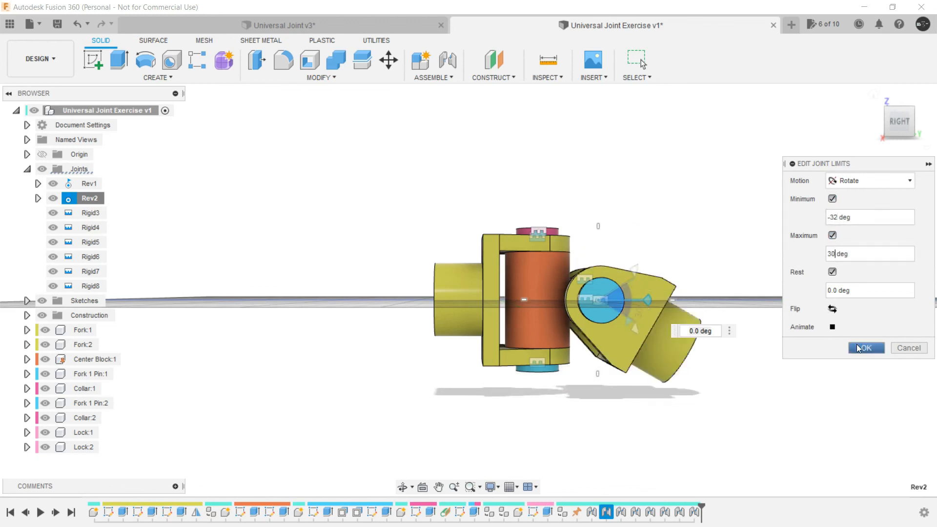
pyautogui.click(858, 348)
# Hide all joints in the assembly, collapse the Joints folder and clear the selection.
pyautogui.keyDown('shift'); pyautogui.moveTo(251, 241); pyautogui.dragTo(270, 293, button='middle'); pyautogui.keyUp('shift')
pyautogui.click(41, 170)
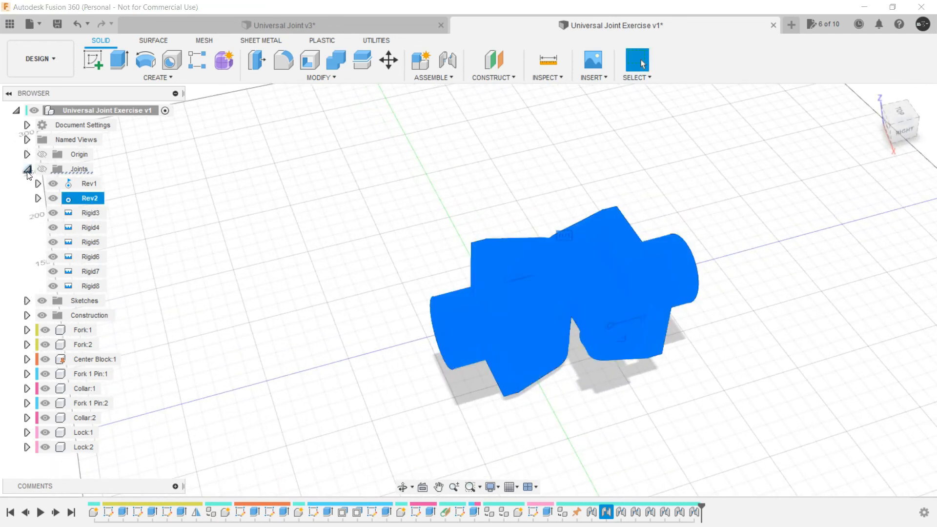
pyautogui.click(27, 170)
pyautogui.click(259, 220)
# Pull the forks around their pins to test the limited motion of the universal joint from several angles.
pyautogui.keyDown('shift'); pyautogui.moveTo(286, 253); pyautogui.dragTo(286, 238, button='middle'); pyautogui.keyUp('shift')
pyautogui.moveTo(464, 314); pyautogui.dragTo(274, 278)
pyautogui.keyDown('shift'); pyautogui.moveTo(274, 278); pyautogui.dragTo(709, 282, button='middle'); pyautogui.keyUp('shift')
pyautogui.moveTo(664, 287); pyautogui.dragTo(713, 244)
pyautogui.keyDown('shift'); pyautogui.moveTo(713, 244); pyautogui.dragTo(525, 215, button='middle'); pyautogui.keyUp('shift')
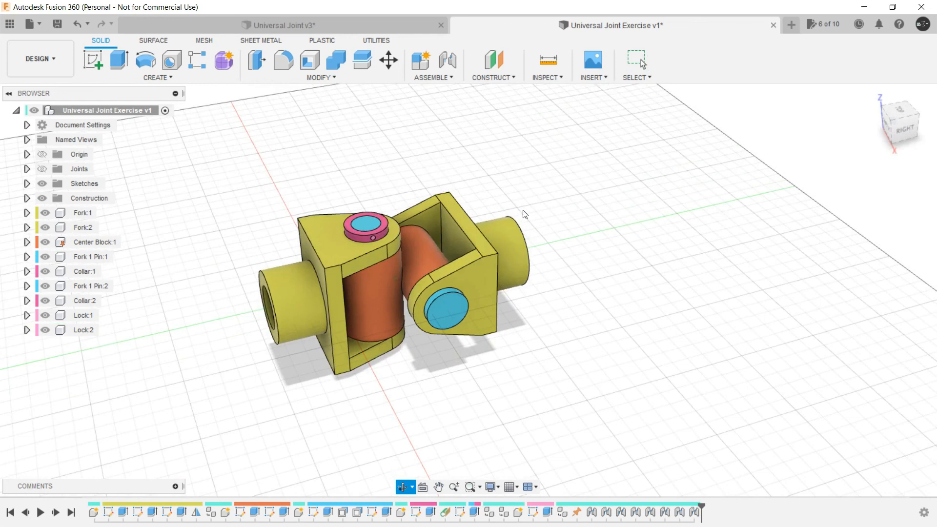
# Turn off component color cycling so the universal joint's parts show their own material appearance.
pyautogui.click(547, 77)
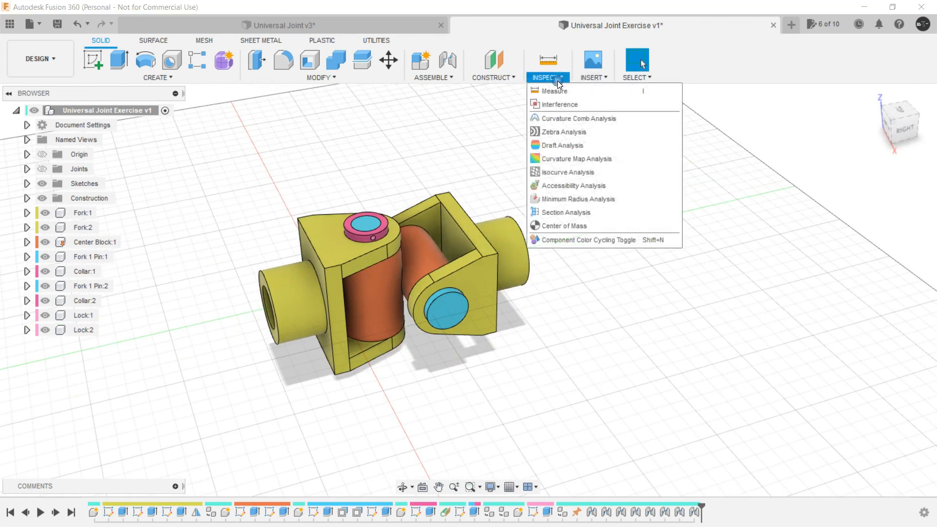
pyautogui.click(602, 240)
pyautogui.keyDown('shift'); pyautogui.moveTo(458, 389); pyautogui.dragTo(583, 239, button='middle'); pyautogui.keyUp('shift')
pyautogui.moveTo(218, 375)
pyautogui.keyDown('shift'); pyautogui.mouseDown(button='middle')
pyautogui.moveTo(303, 391)
pyautogui.moveTo(192, 376)
pyautogui.moveTo(217, 383)
pyautogui.mouseUp(button='middle'); pyautogui.keyUp('shift')
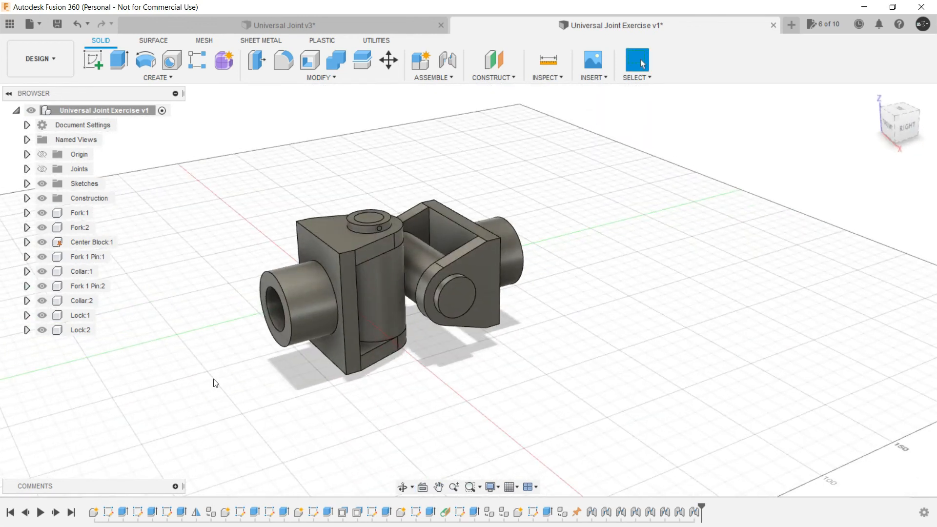
# Switch to the Universal Joint v3 document and view its assembled model.
pyautogui.click(40, 59)
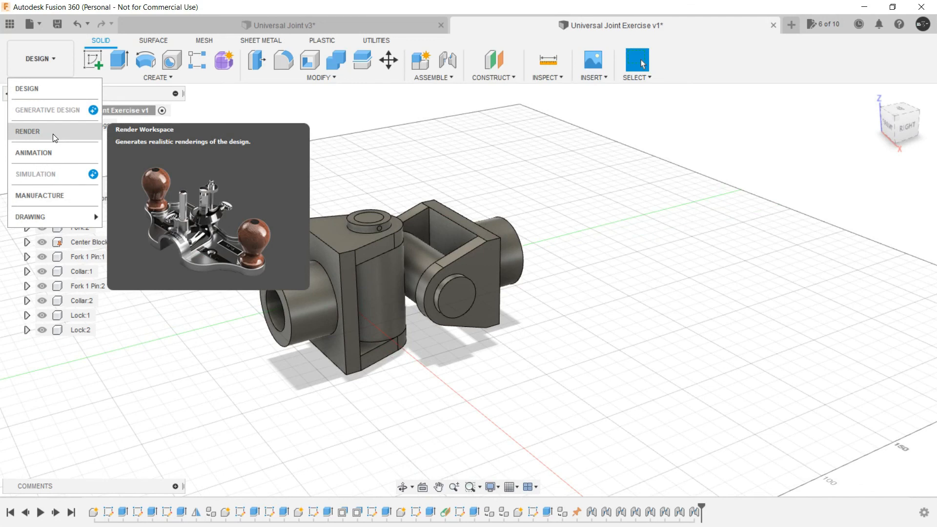
pyautogui.click(337, 23)
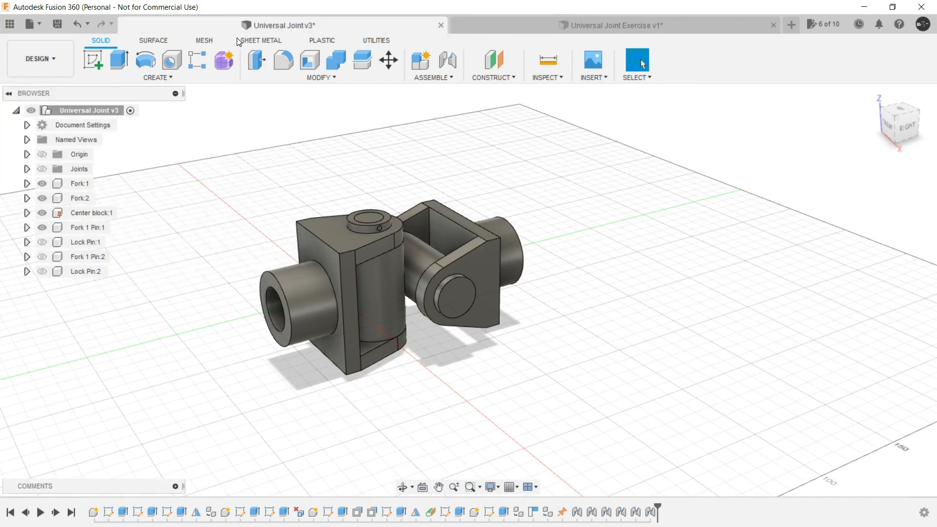
pyautogui.moveTo(234, 279)
pyautogui.keyDown('shift'); pyautogui.mouseDown(button='middle')
pyautogui.moveTo(254, 292)
pyautogui.moveTo(236, 286)
pyautogui.mouseUp(button='middle'); pyautogui.keyUp('shift')
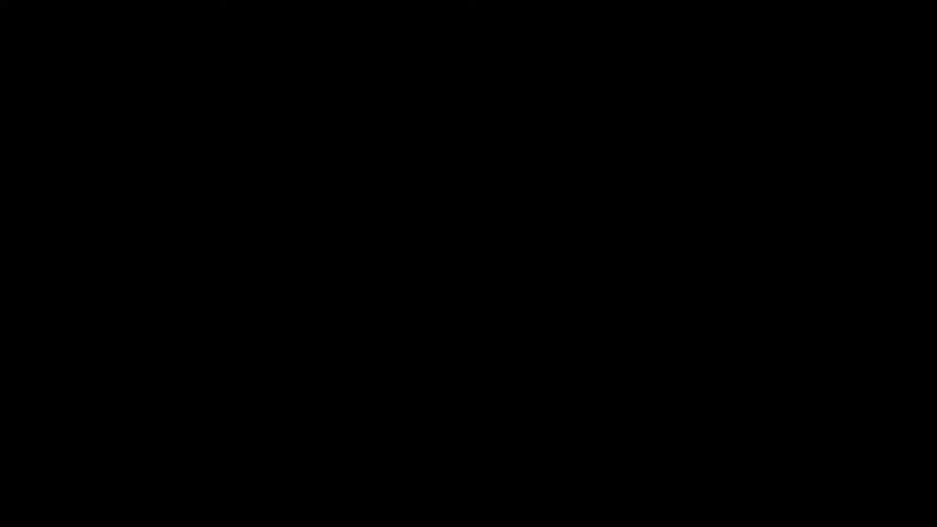